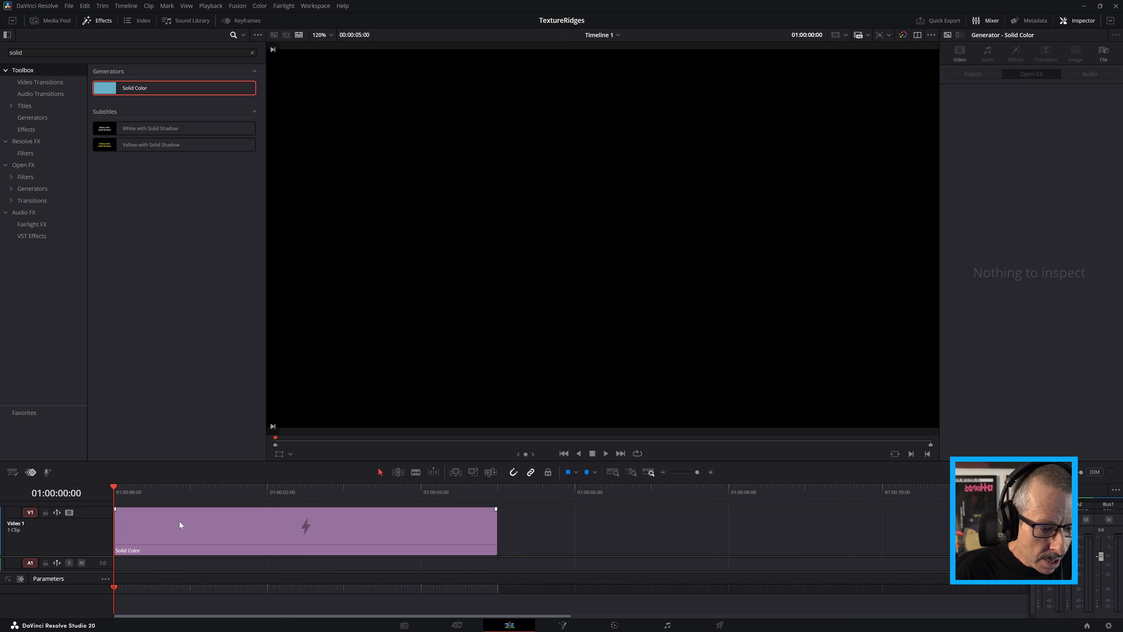
Convert the Solid Color clip on the timeline into a new compound clip with the default name
right_click(177, 521)
click(221, 529)
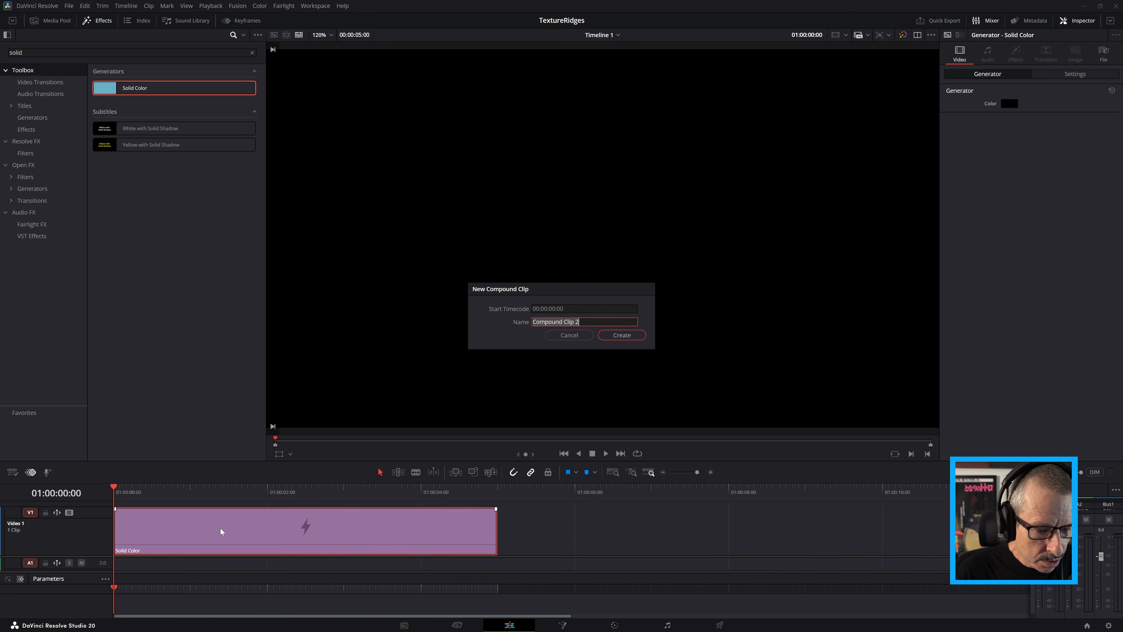
click(616, 338)
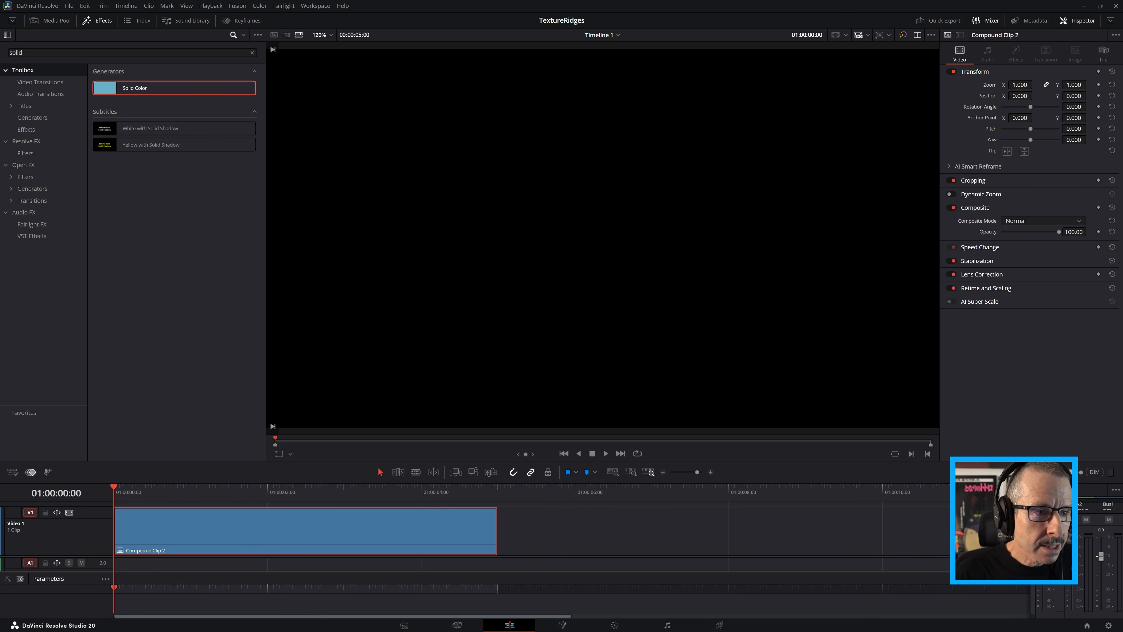
Search the Open FX effects for "ridges" and apply S_TextureRidges to the compound clip
click(252, 52)
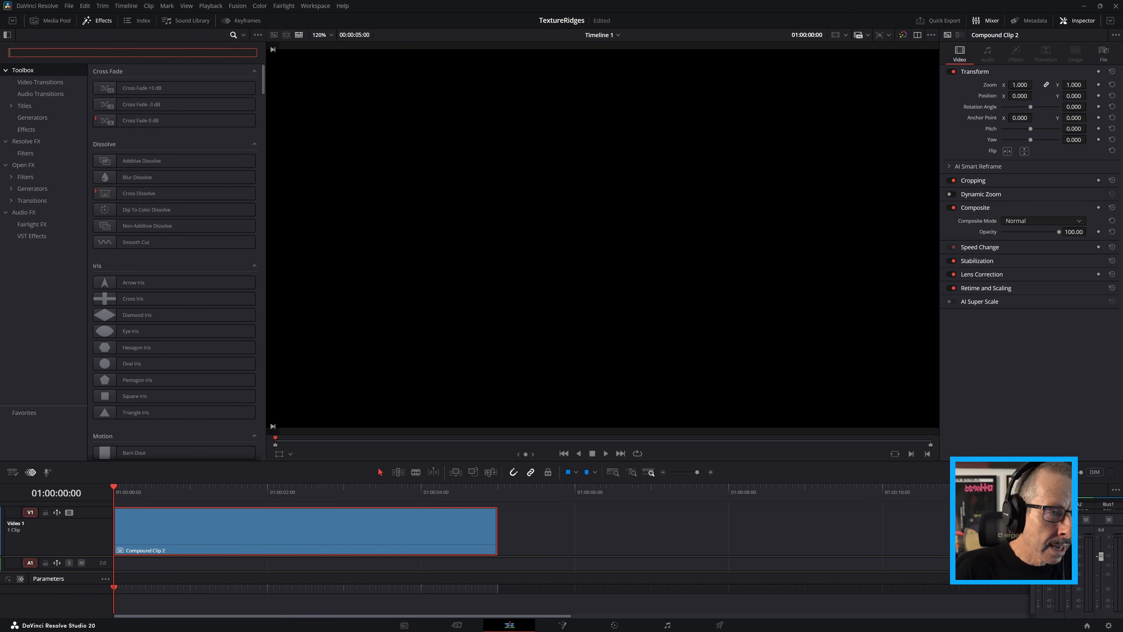
text(ridges)
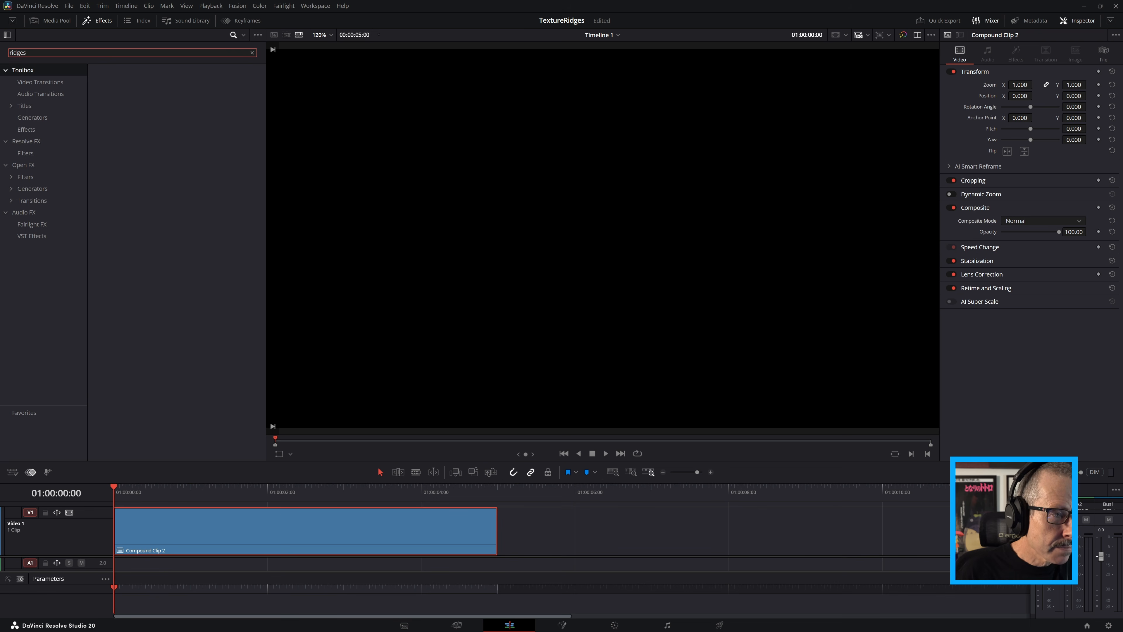
click(23, 165)
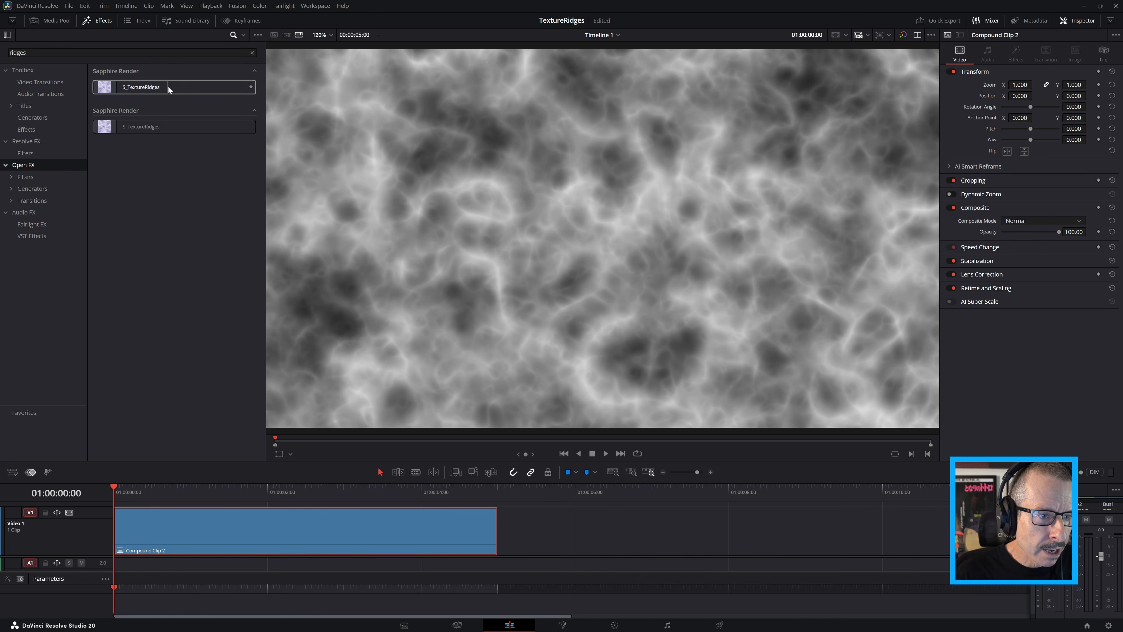
drag(168, 87, 206, 527)
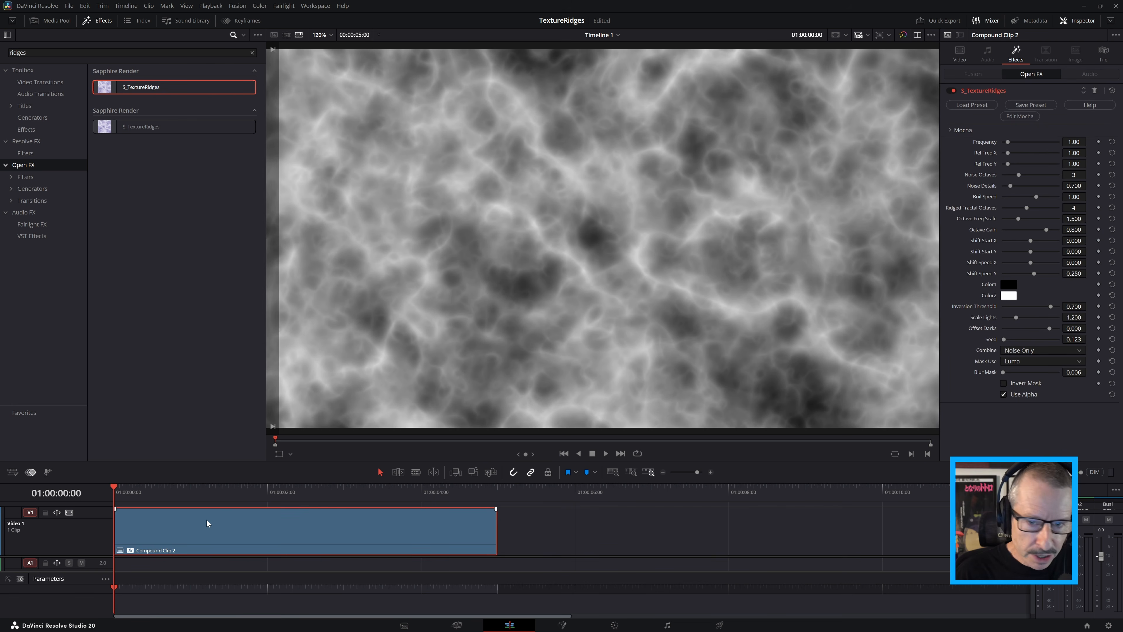
Play the default ridge texture animation from the start of the clip and save the project
drag(261, 490, 114, 490)
key(space)
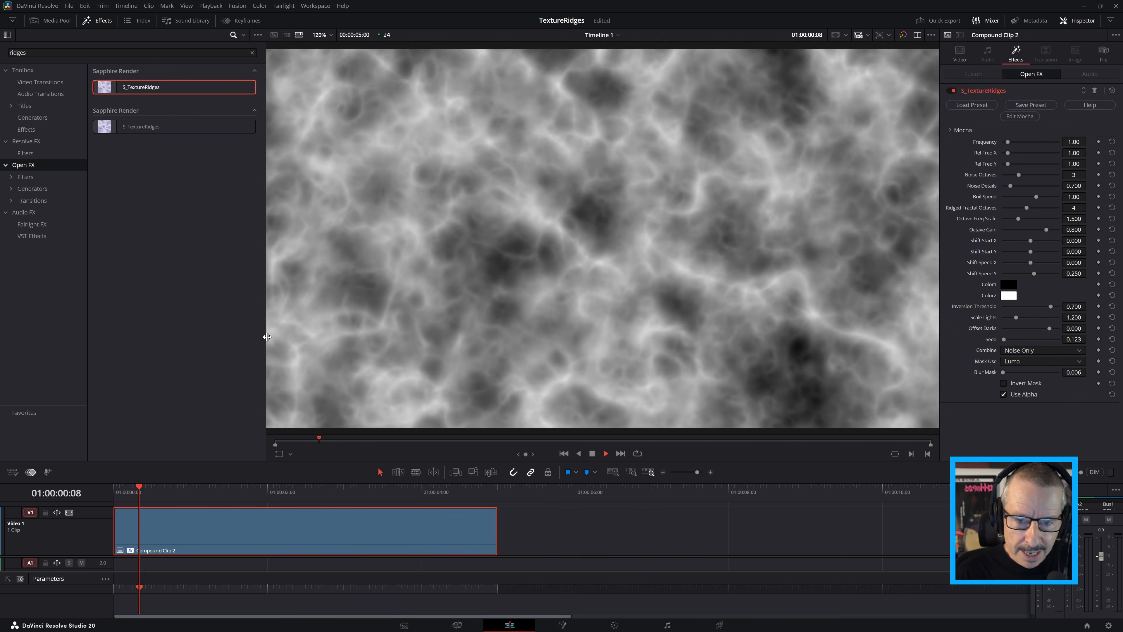
key(space)
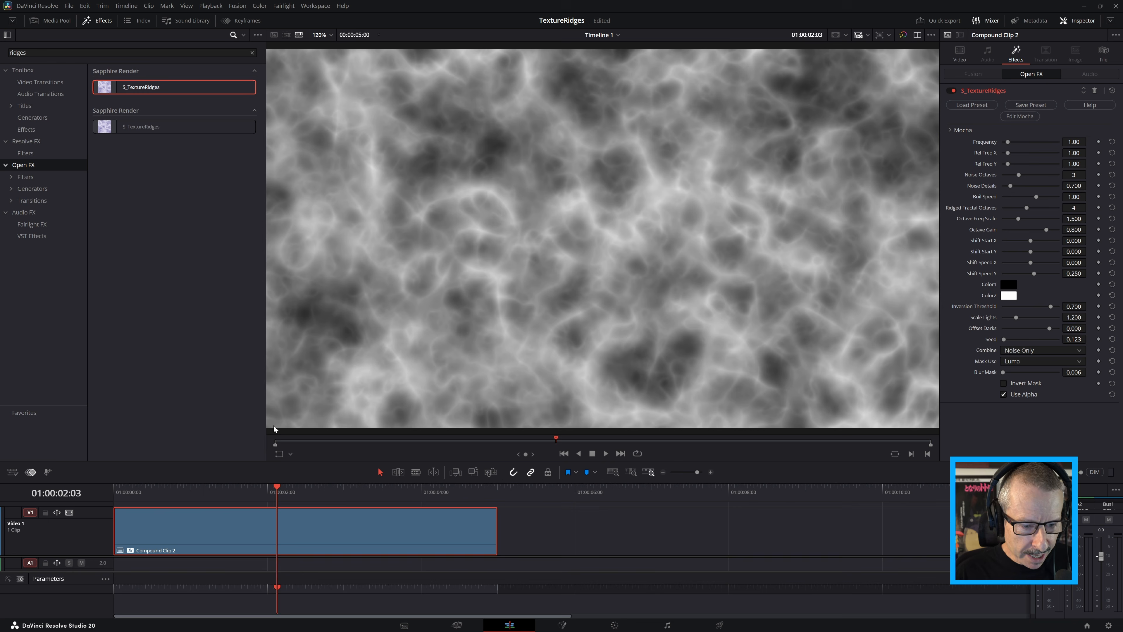
key(Home)
key(space)
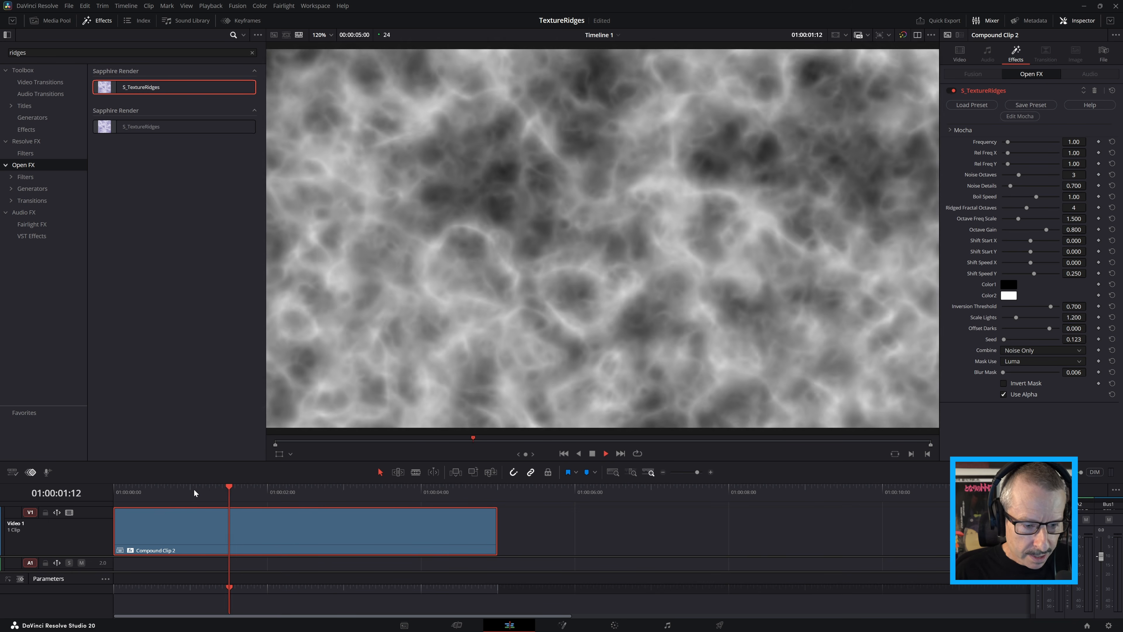
key(space)
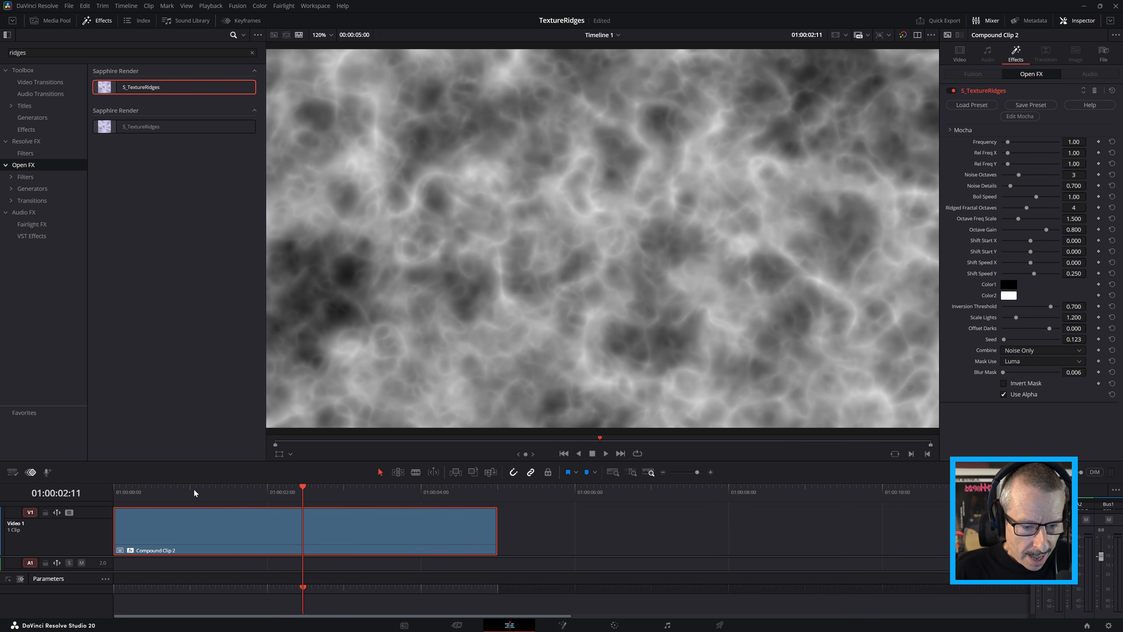
key(ctrl+s)
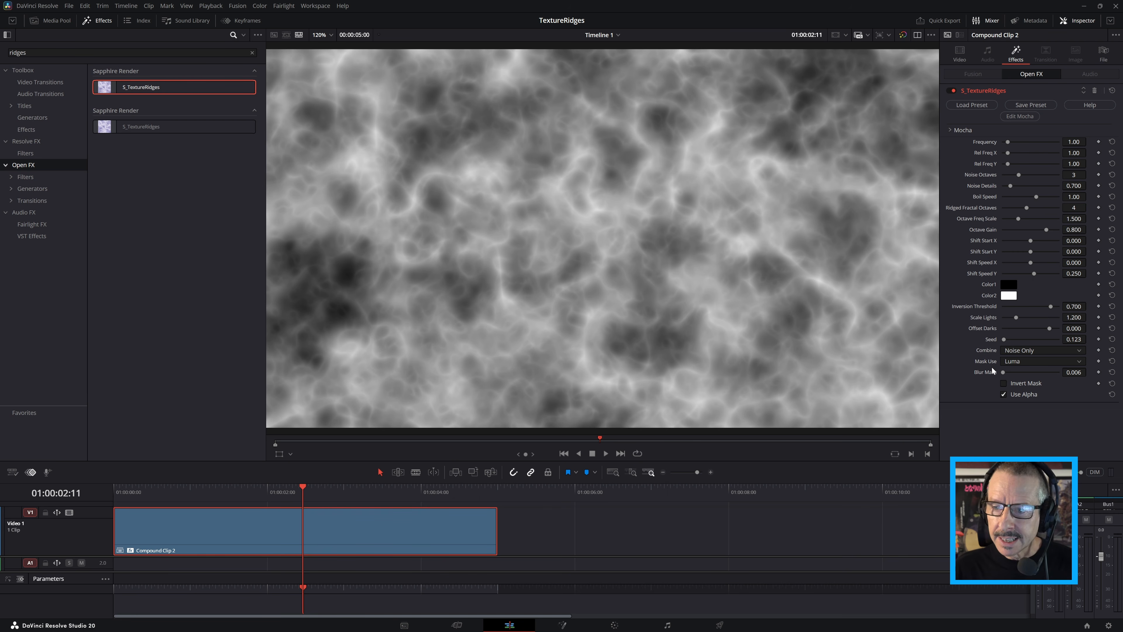
Set the texture's Ridged Fractal Octaves to 2, Octave Freq Scale to 2.128 and Offset Darks to -1.326
drag(301, 486, 401, 488)
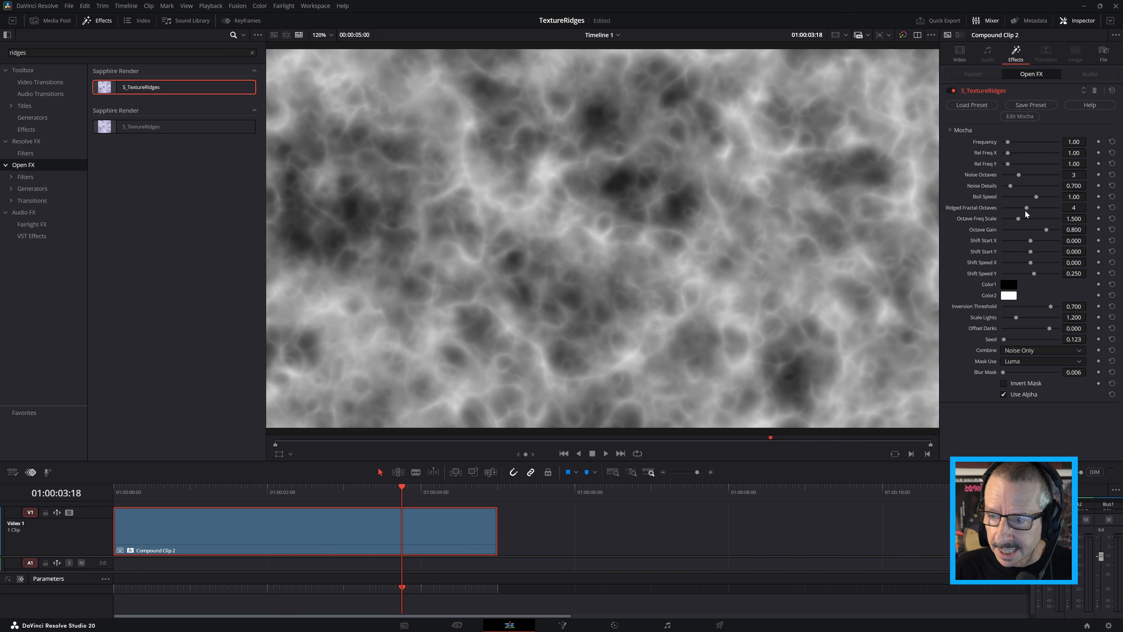
mouse_move(1028, 208)
mouse_down()
mouse_move(1011, 211)
mouse_move(1041, 224)
mouse_move(1027, 225)
mouse_up()
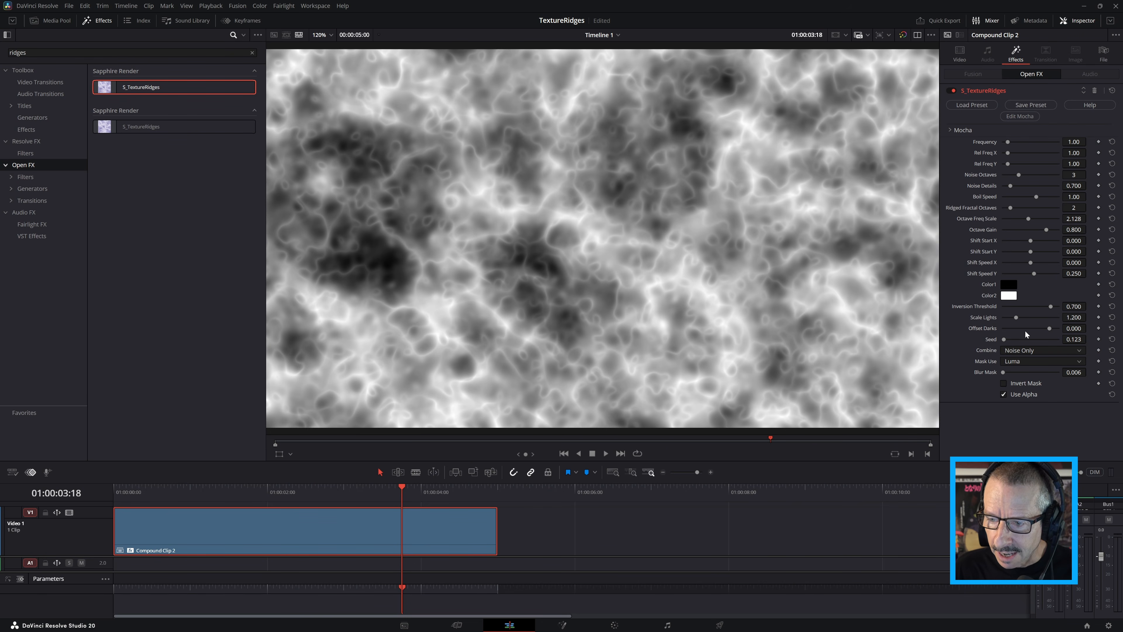
drag(1048, 328, 1037, 329)
Change the texture's Color2 to cyan #26e2ff and scrub the clip to preview it
click(1008, 296)
drag(582, 268, 590, 263)
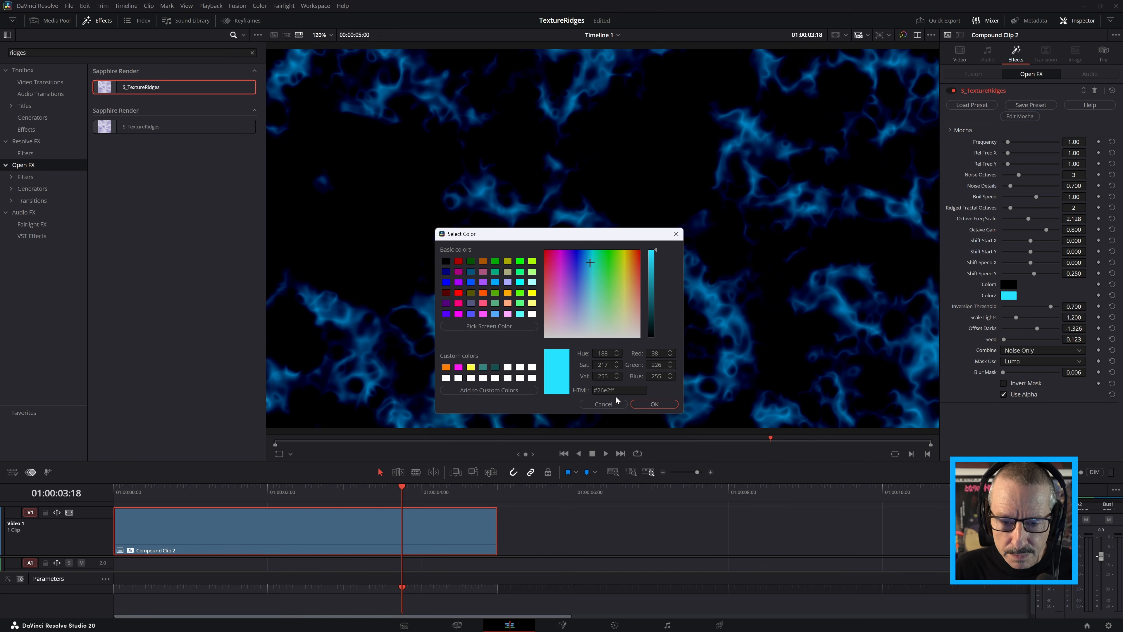
click(643, 405)
drag(407, 491, 371, 493)
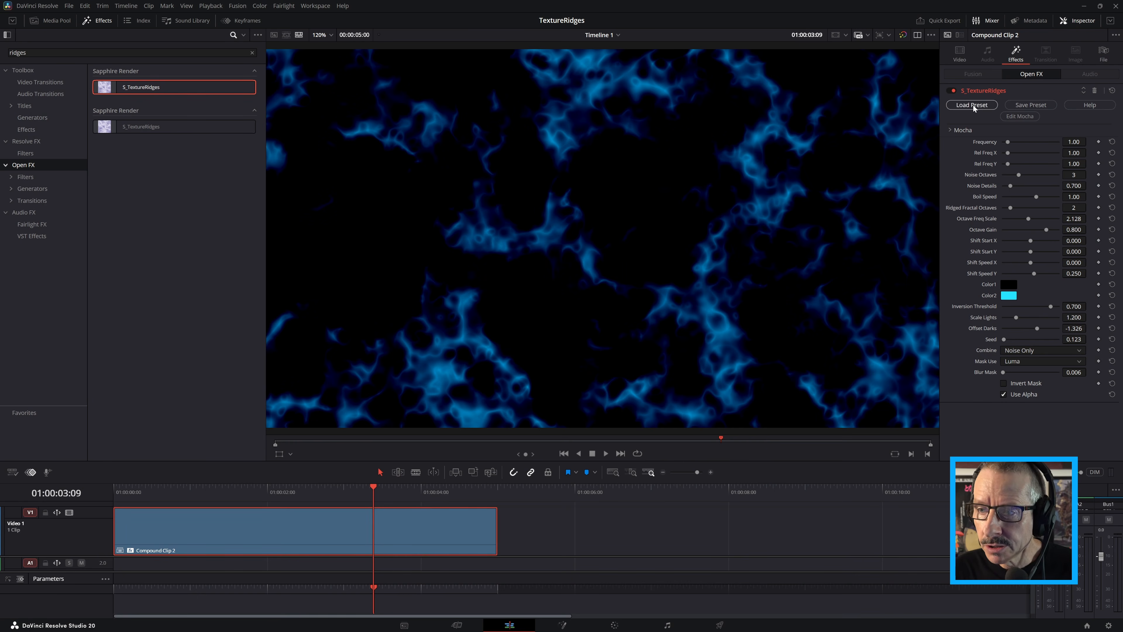
Preview the Alien Surface, Splashes on the Ground, Glacial, Dark Water, Under the Microscope and Inside the Cells presets in the preset browser
click(969, 105)
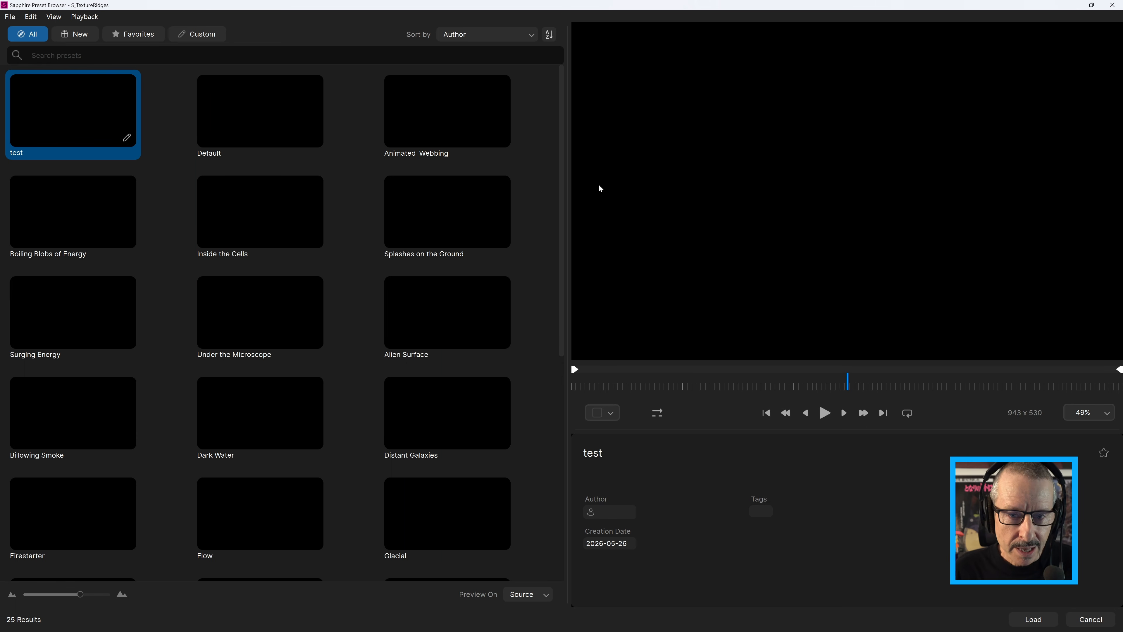
click(459, 307)
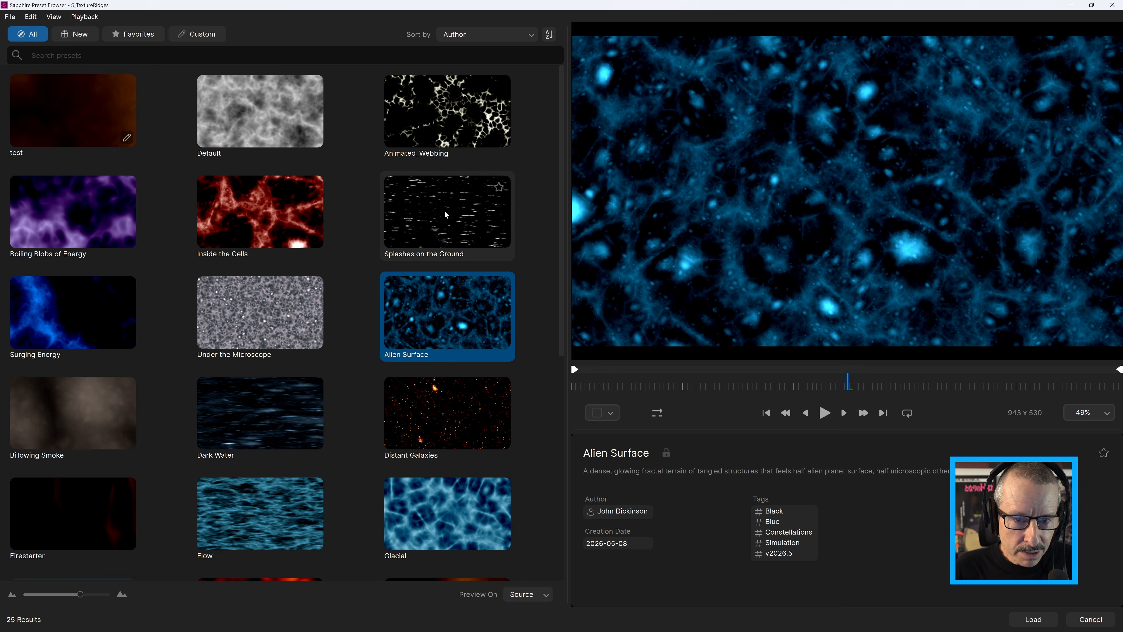
click(445, 211)
click(448, 508)
click(277, 424)
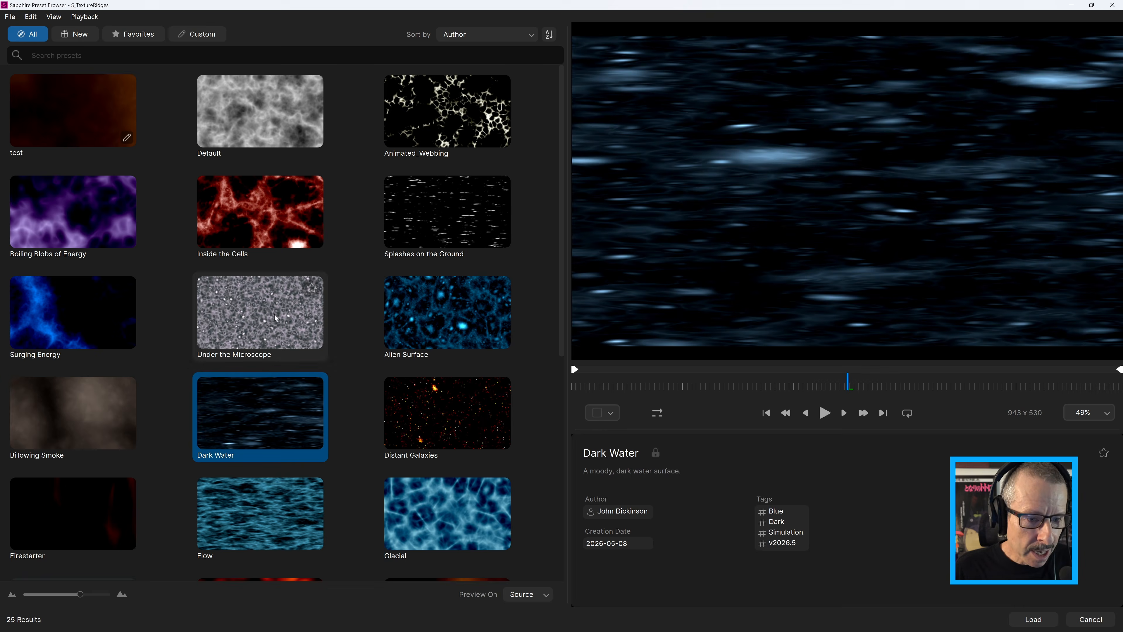
click(275, 319)
click(273, 223)
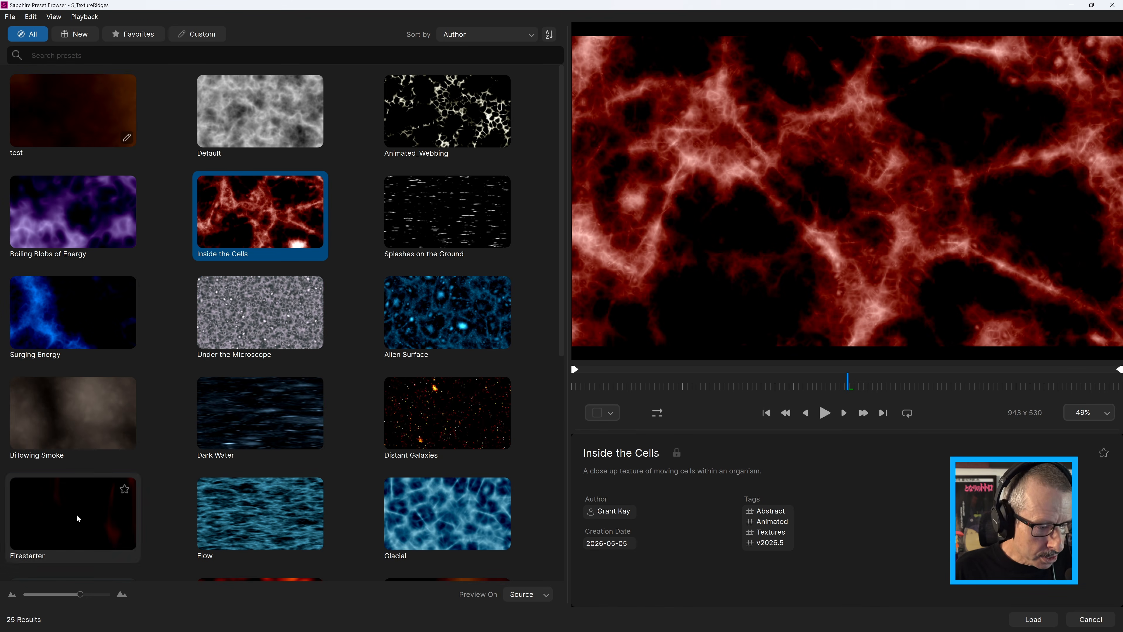
Preview the Firestarter preset's motion and load it onto the S_TextureRidges effect
click(77, 525)
click(646, 386)
drag(652, 391, 827, 376)
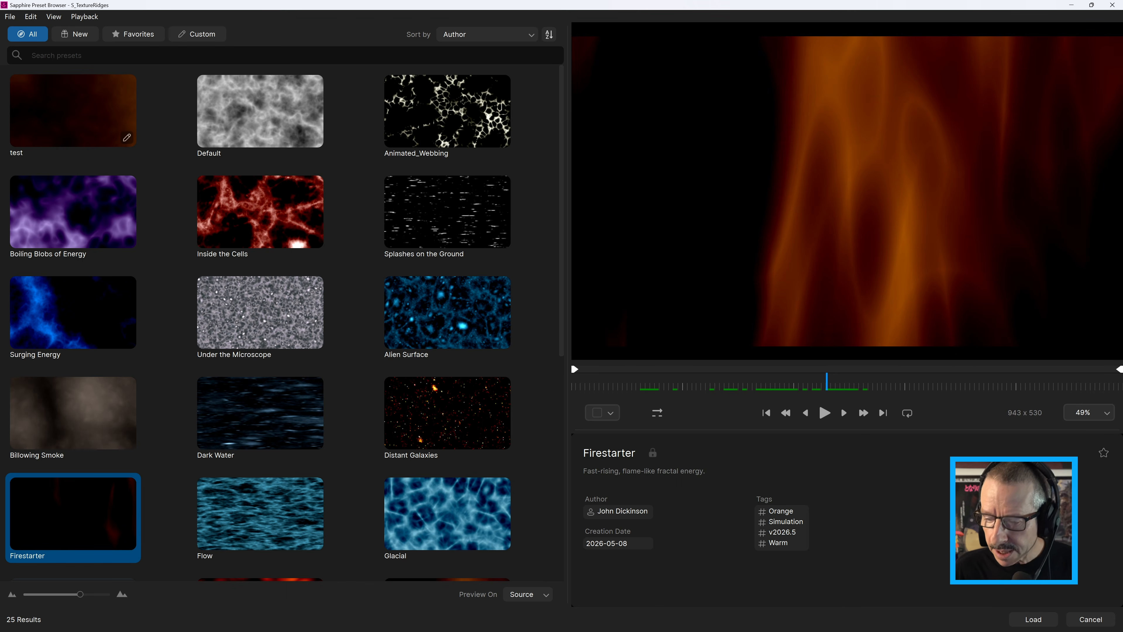
click(1032, 618)
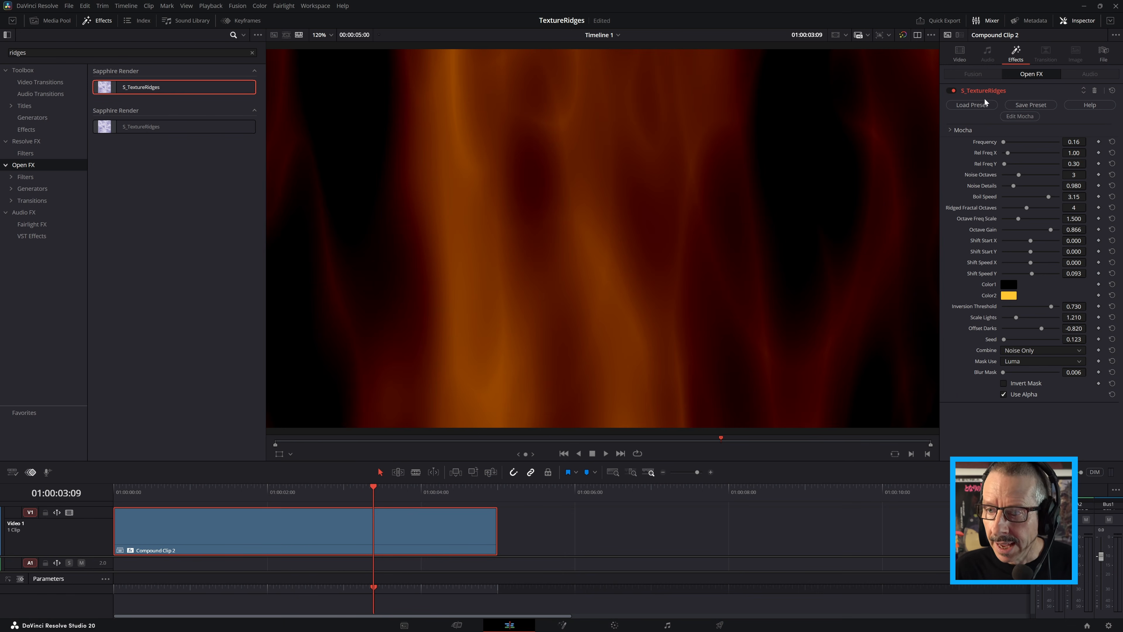
Add a second S_TextureRidges effect to the compound clip and load the Hot Plumes preset onto it
drag(143, 90, 193, 532)
click(972, 118)
drag(560, 197, 574, 290)
click(449, 448)
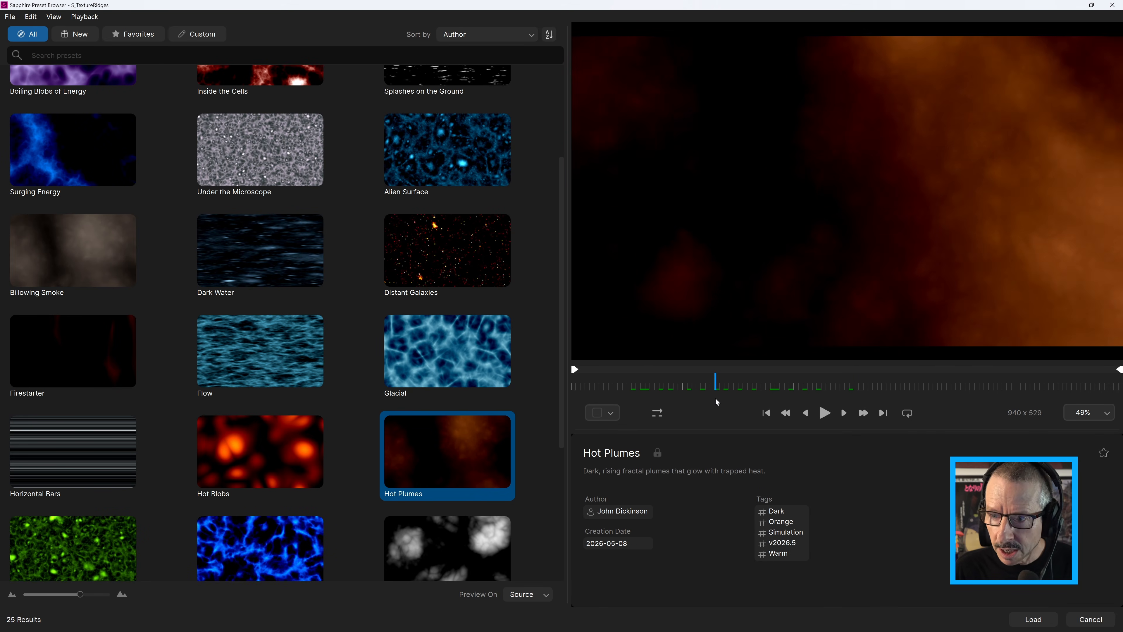
click(1033, 618)
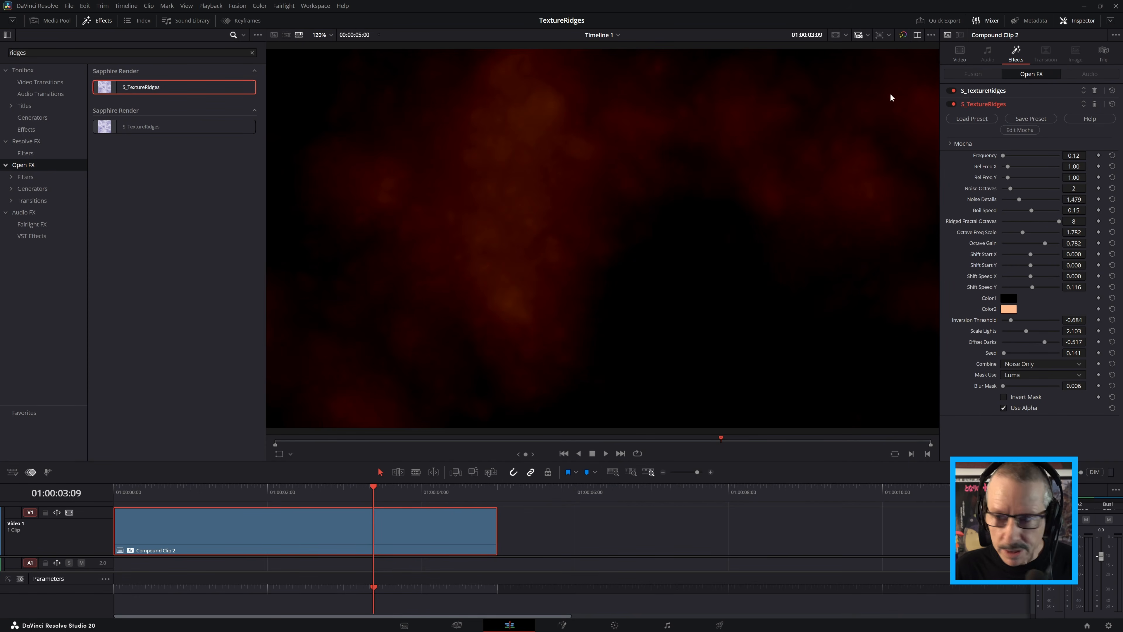
Set the second effect's Combine mode to Screen and play the clip from near its start
click(1022, 363)
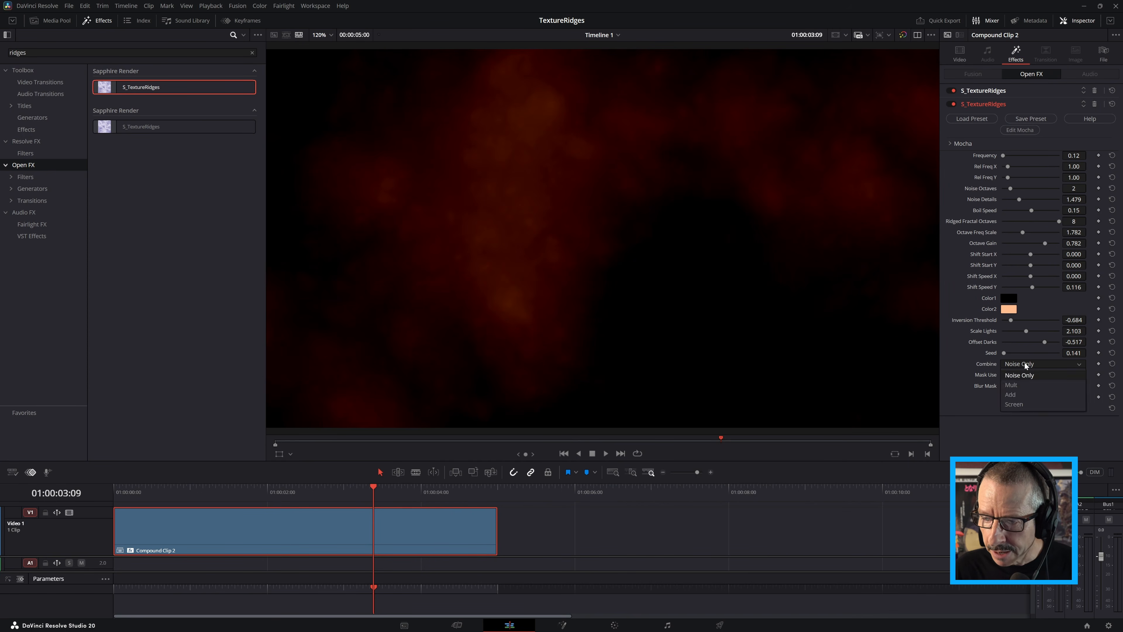
click(1023, 406)
drag(310, 491, 141, 497)
click(266, 494)
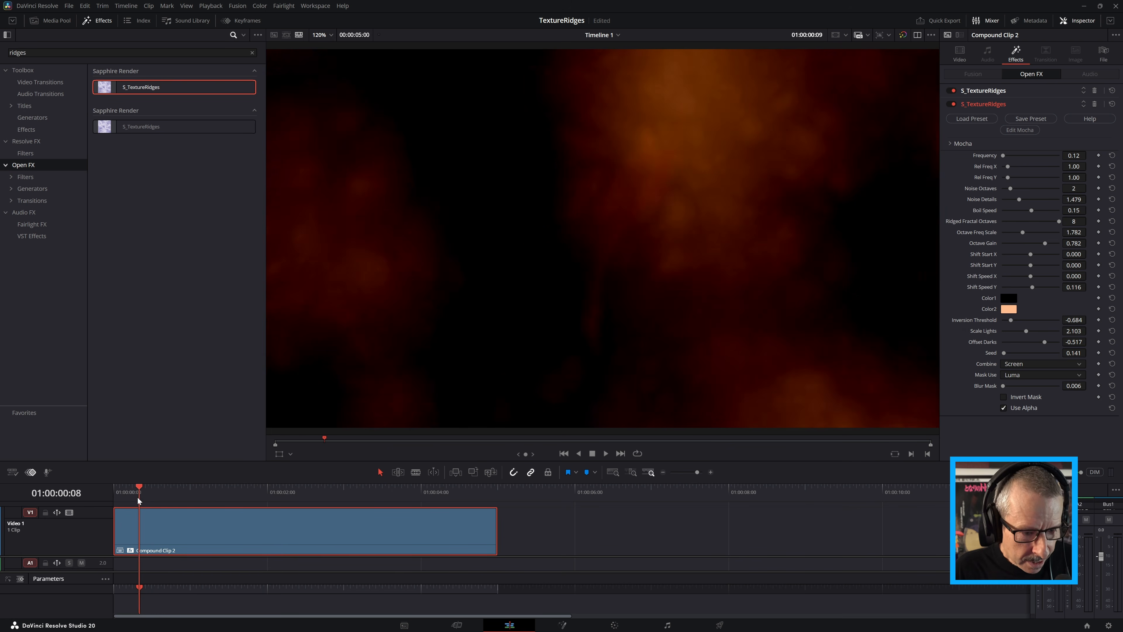
key(space)
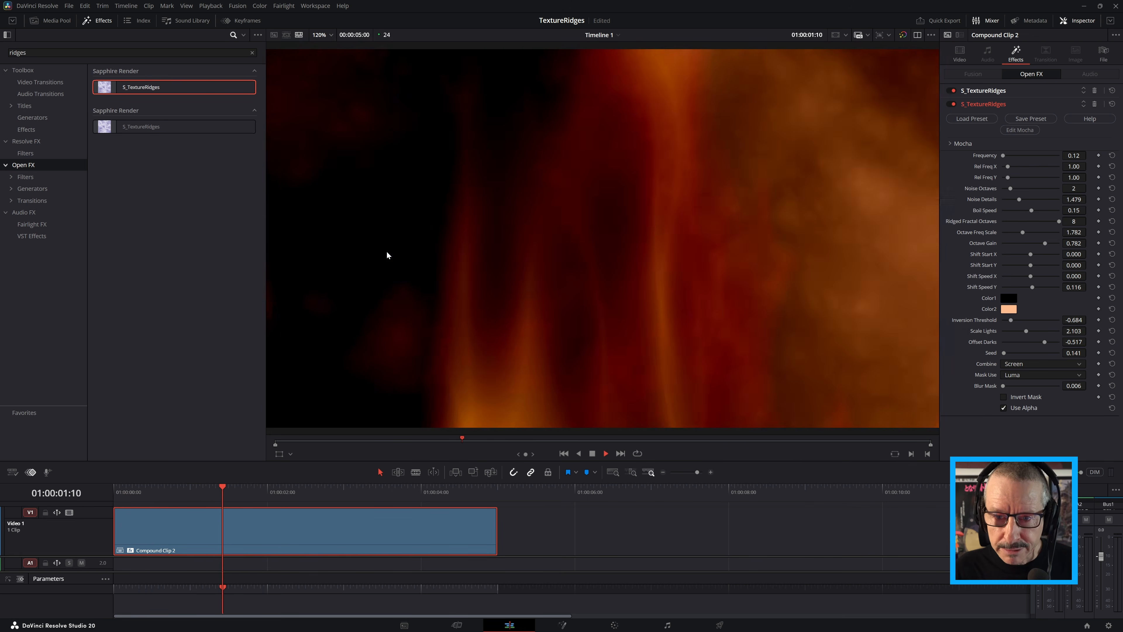
key(space)
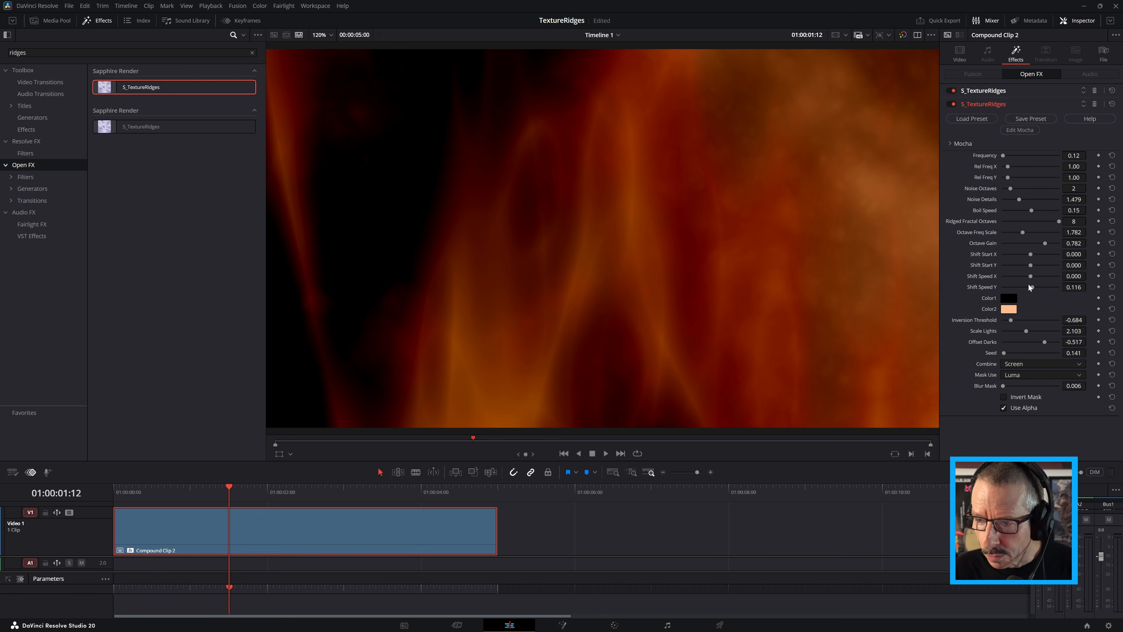
Raise the second effect's Shift Speed Y to 0.915, play back the clip and save the project
drag(1033, 287, 1044, 288)
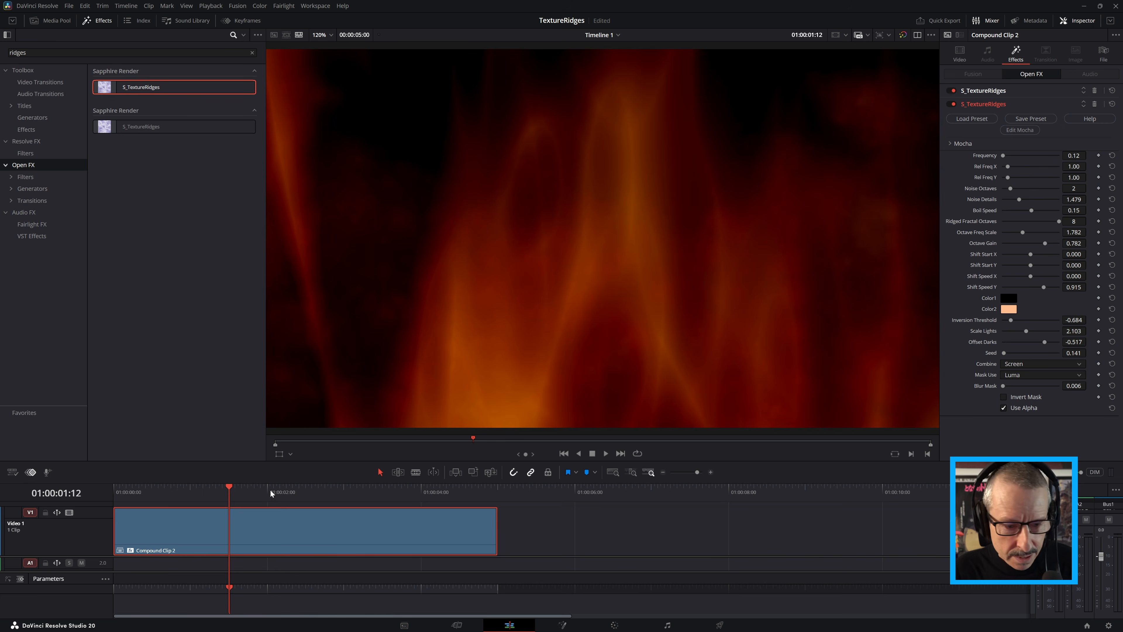
drag(270, 489, 123, 508)
key(space)
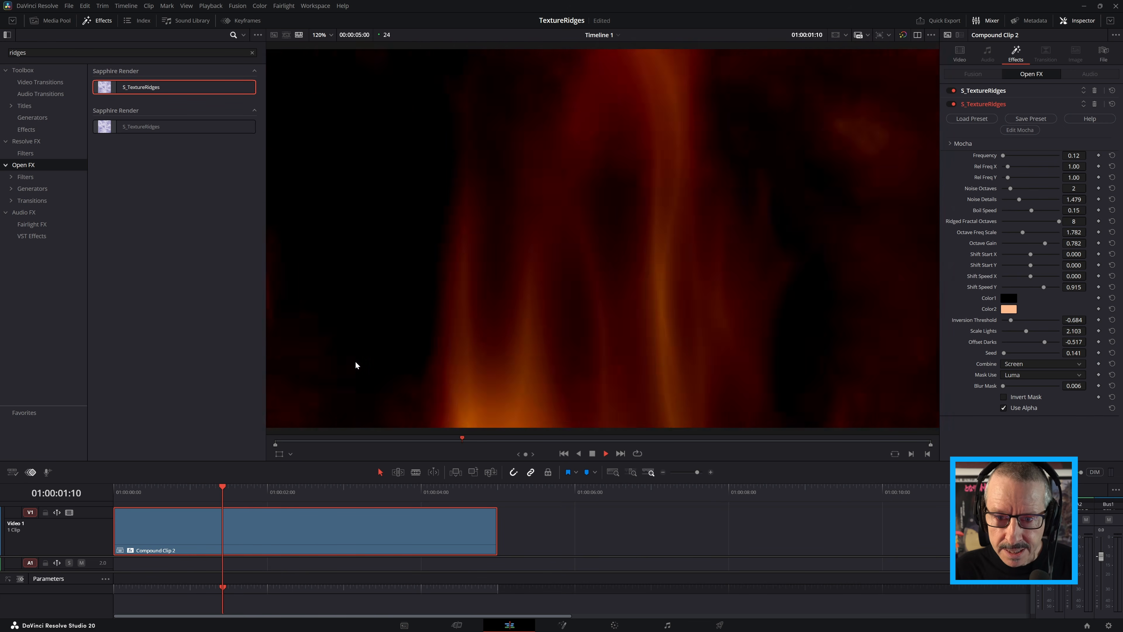
key(space)
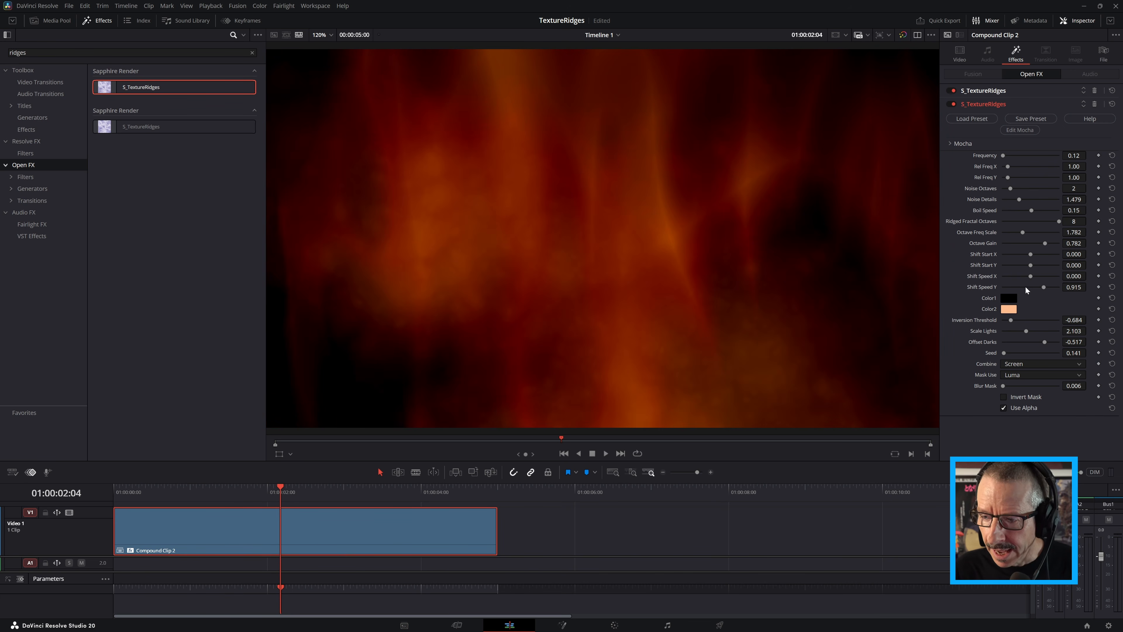
key(ctrl+s)
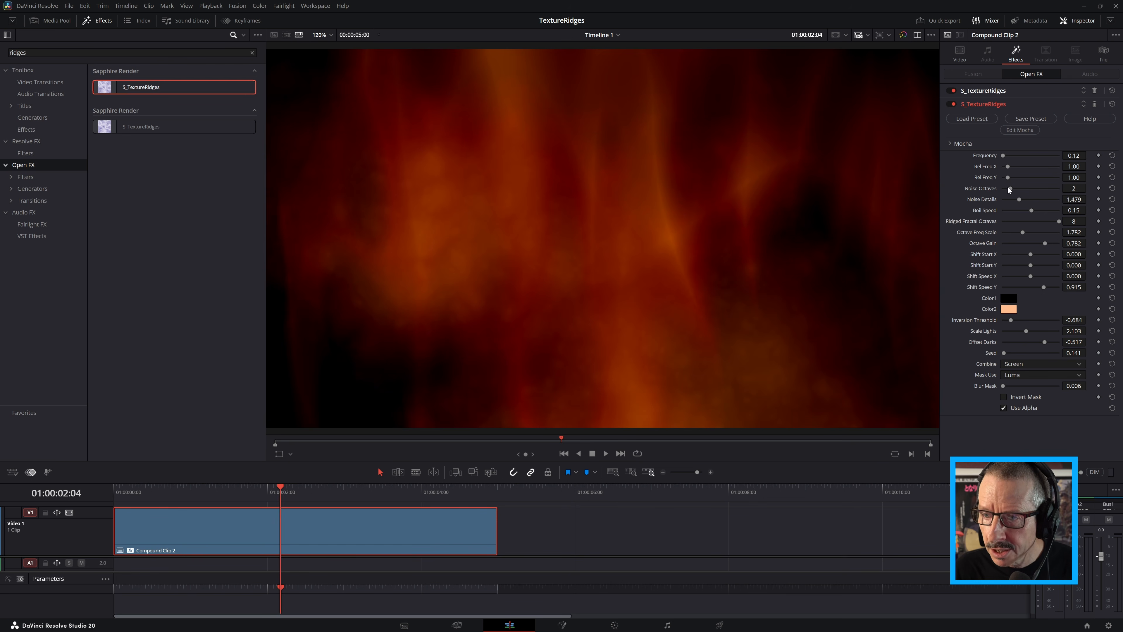
Lower the second effect's Noise Octaves to 1 and play the clip from near its start
drag(1011, 189, 1005, 194)
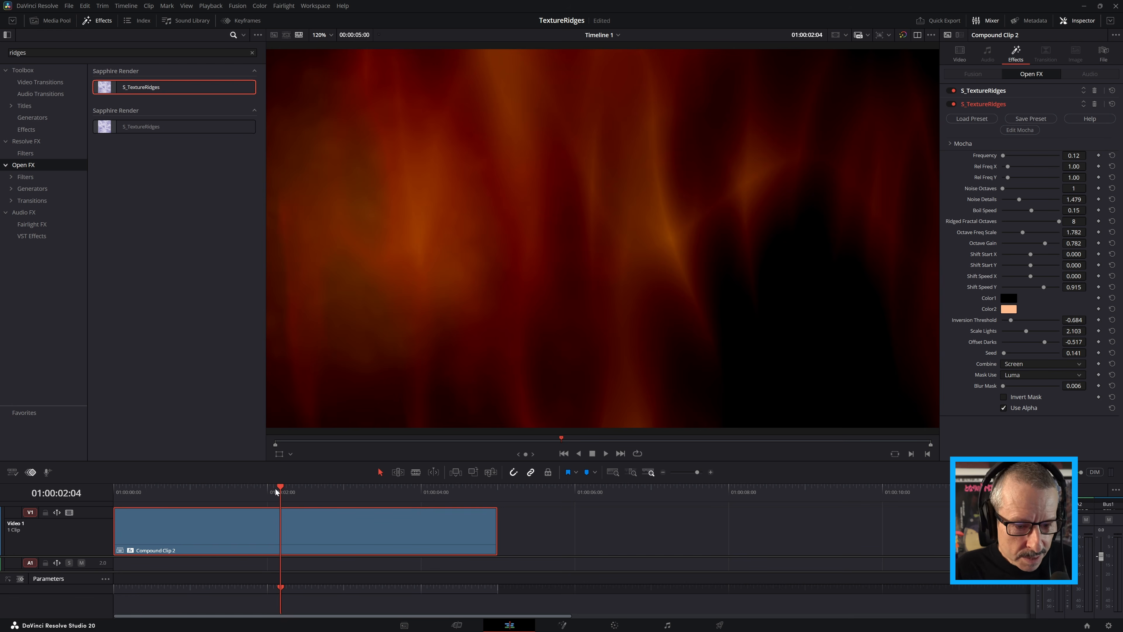
drag(275, 488, 137, 501)
key(space)
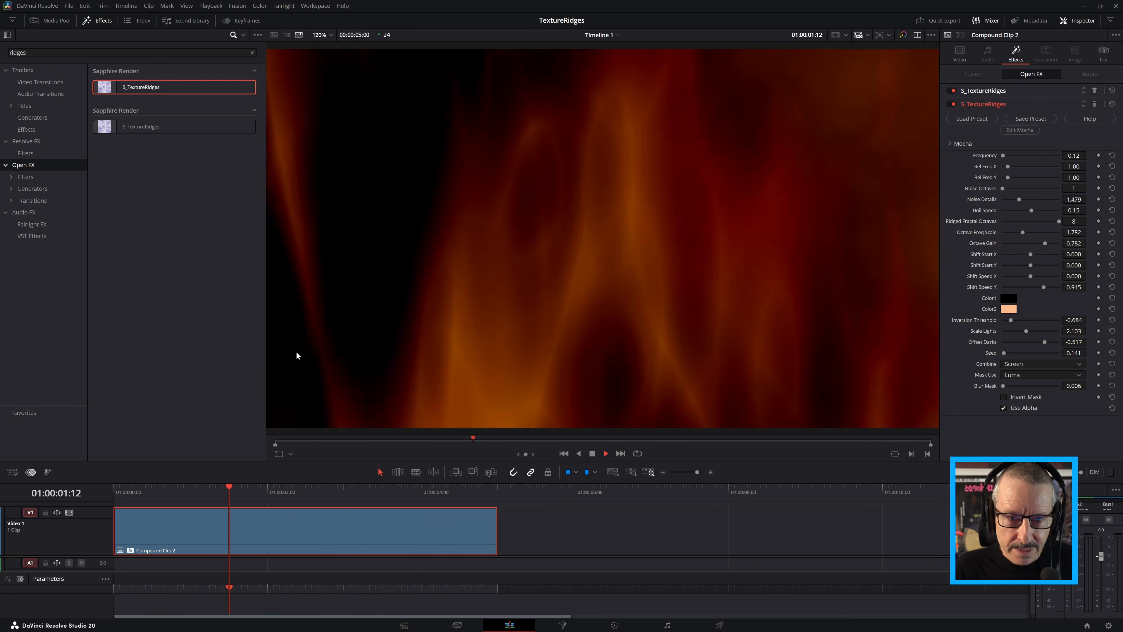
key(space)
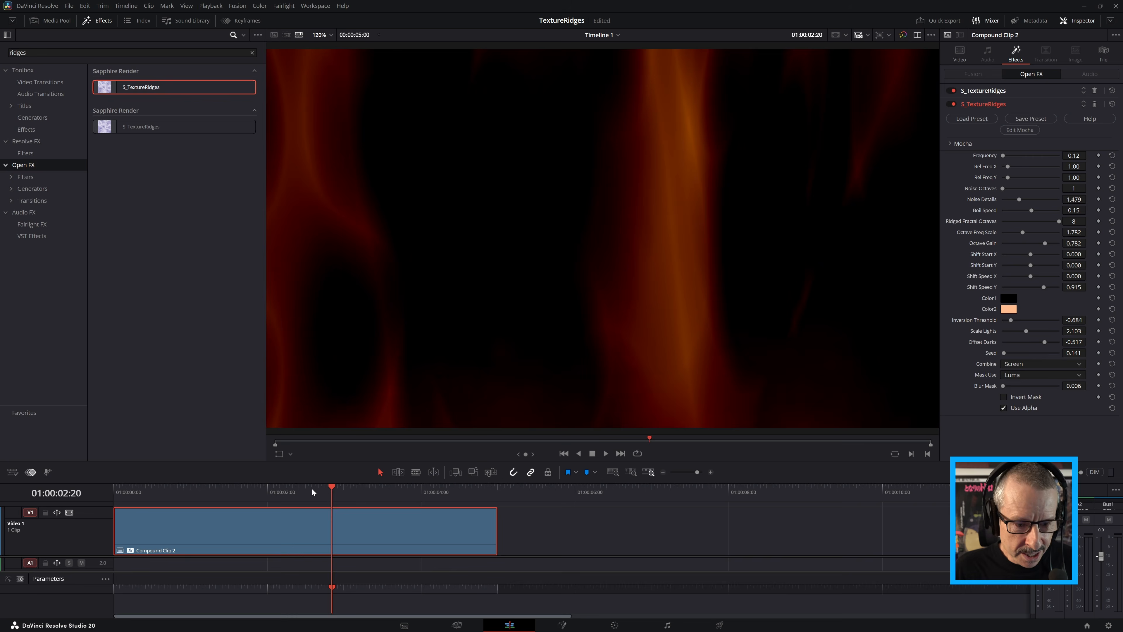
Raise the second effect's Scale Lights to 2.519 while viewing the frame at 01:00:03:11
click(354, 492)
drag(362, 492, 378, 495)
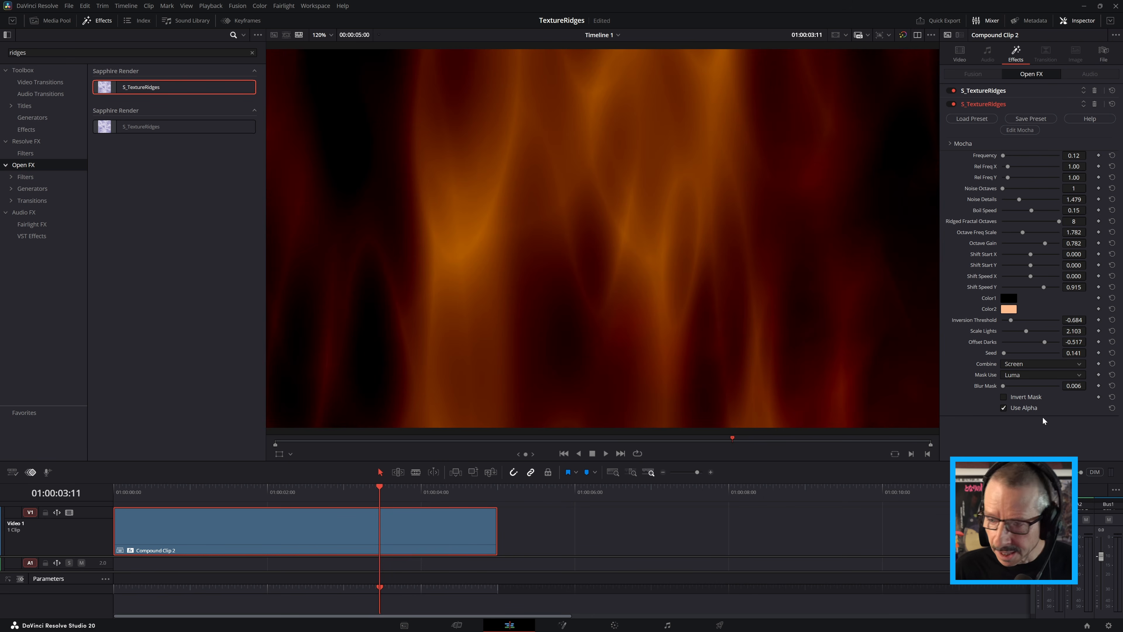
drag(1026, 330, 1031, 332)
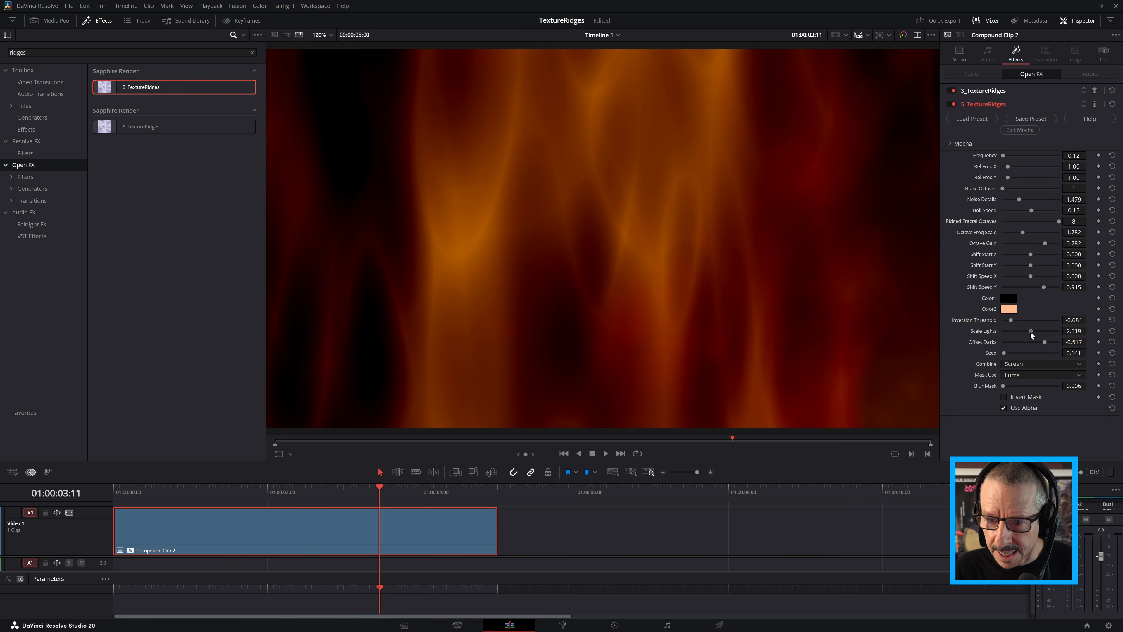
Set the second effect's Scale Lights to 2.481 and Offset Darks to -0.442, and play the clip from its start
drag(256, 495, 363, 487)
drag(1042, 342, 1043, 342)
drag(253, 490, 79, 497)
key(space)
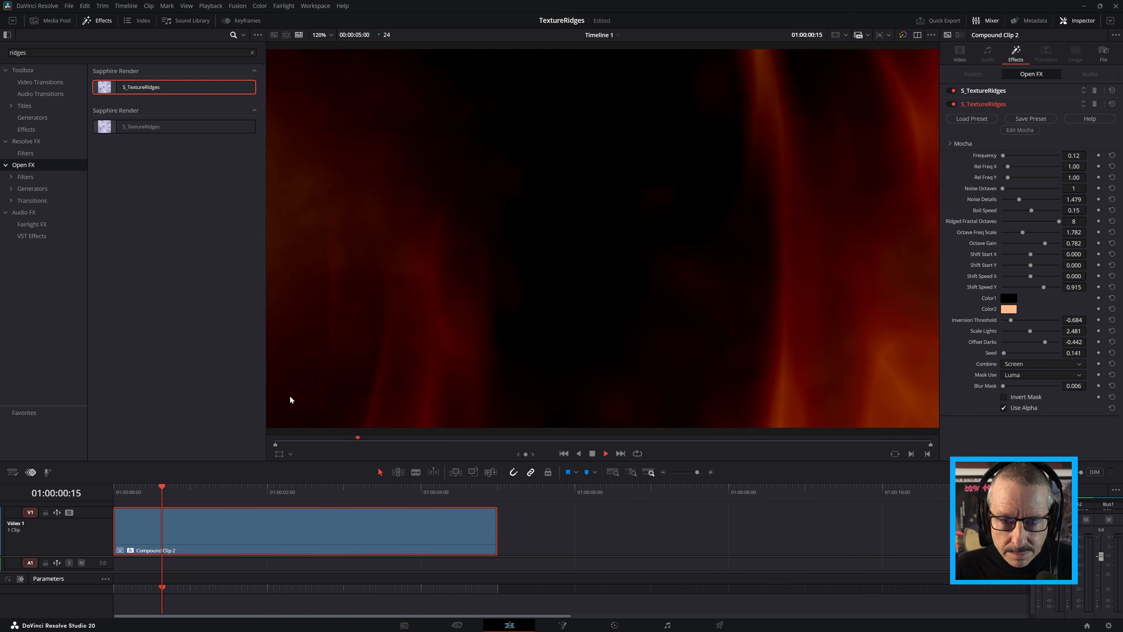
key(space)
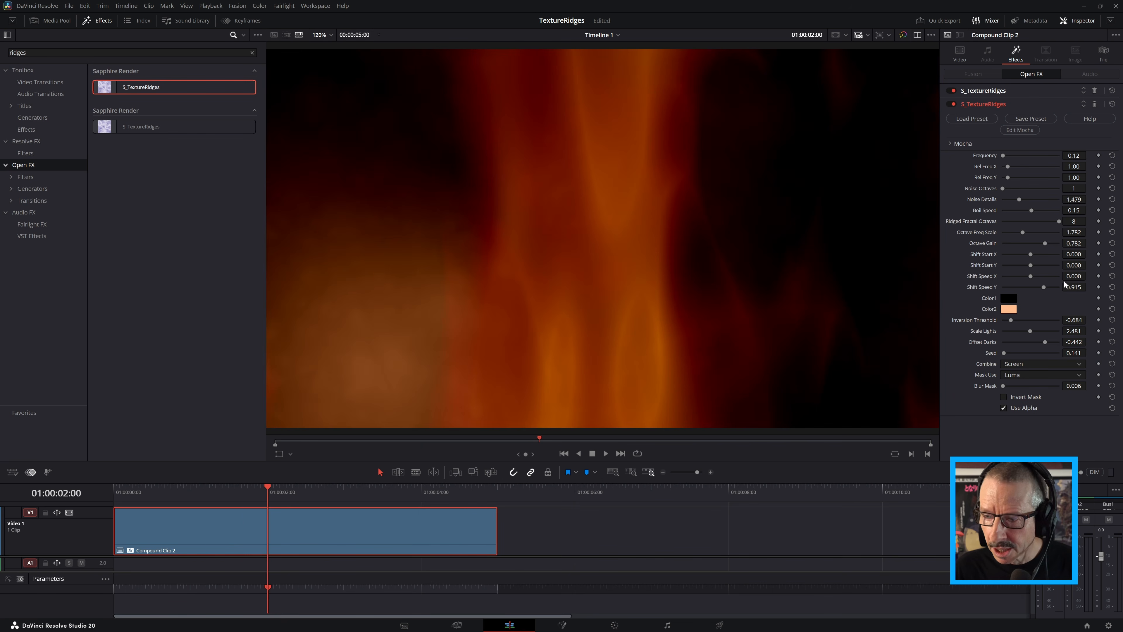
Raise the second effect's Shift Speed Y to 1.473 and on to 1.721, playing the clip from its start after each change
drag(1044, 287, 1051, 288)
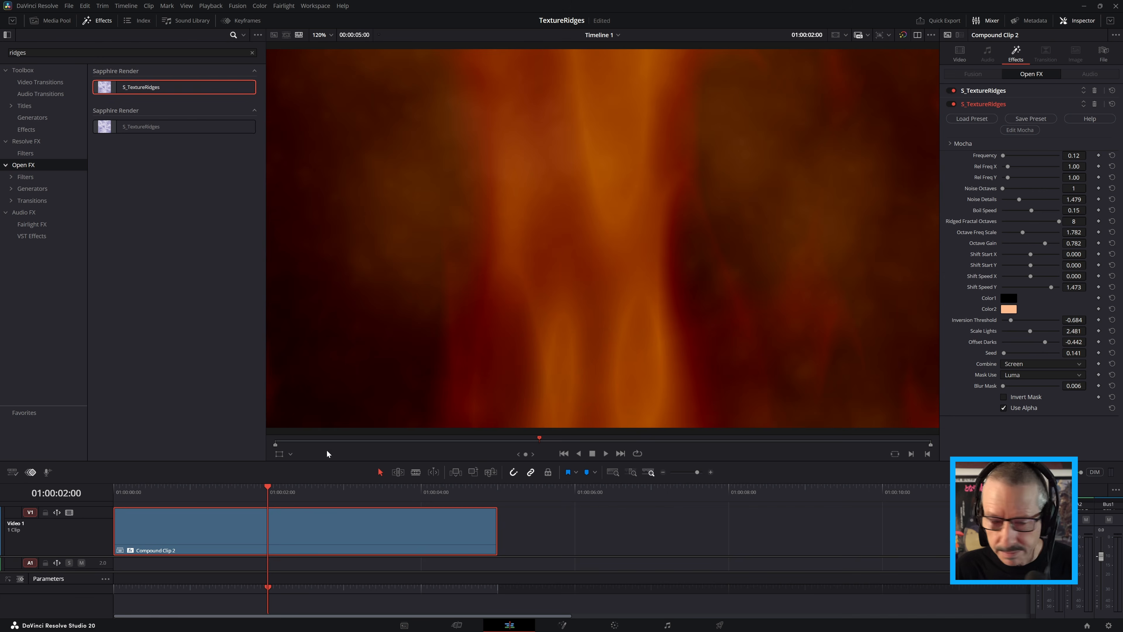
drag(235, 487, 89, 498)
key(space)
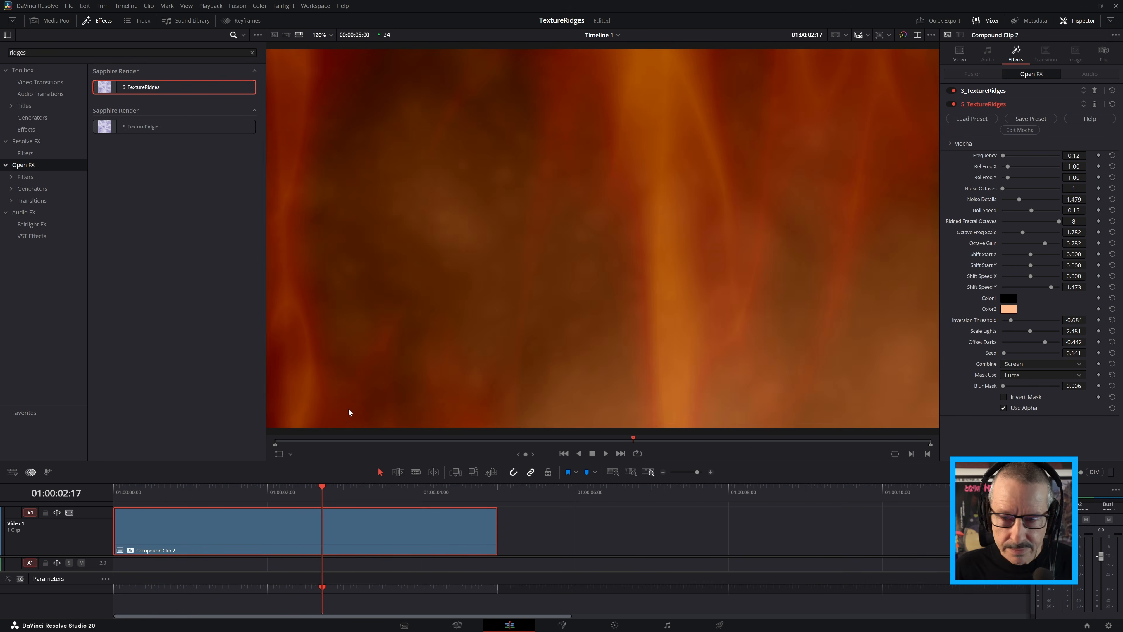
drag(1054, 287, 1055, 287)
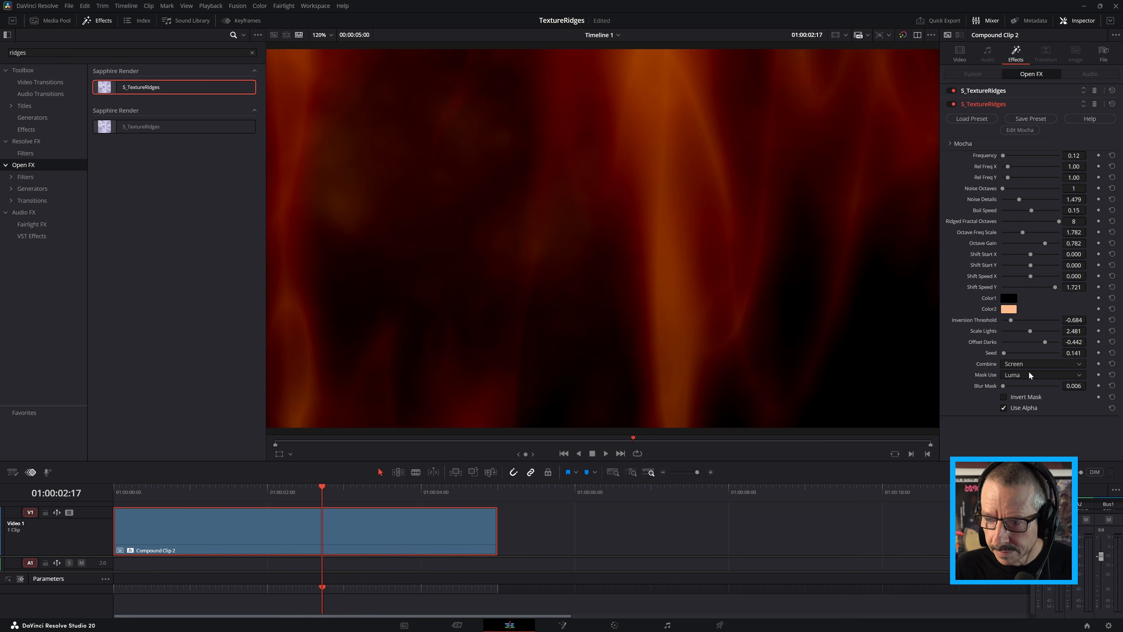
drag(204, 496, 93, 493)
key(space)
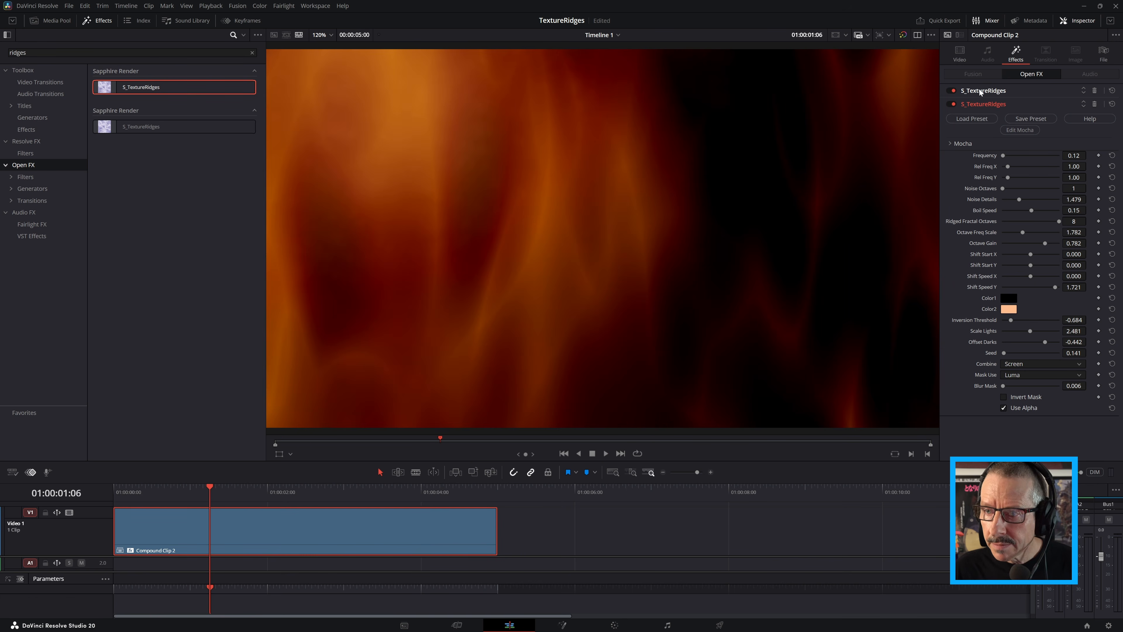
Raise the first S_TextureRidges effect's Frequency to 0.20 and view the frame at 01:00:02:17
click(977, 89)
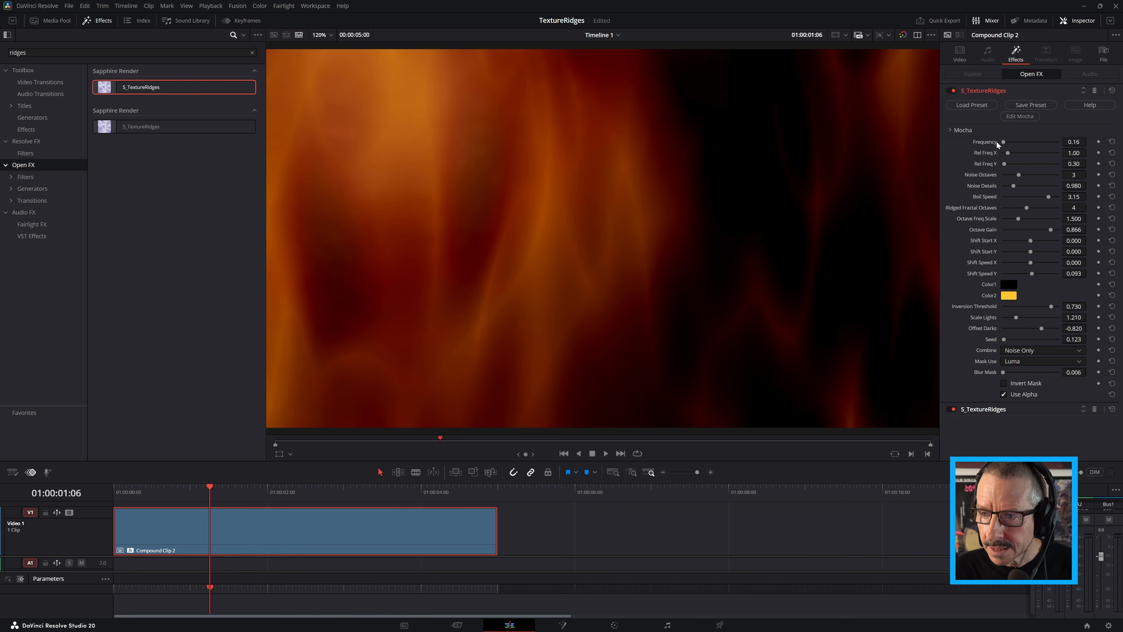
drag(1074, 142, 1081, 143)
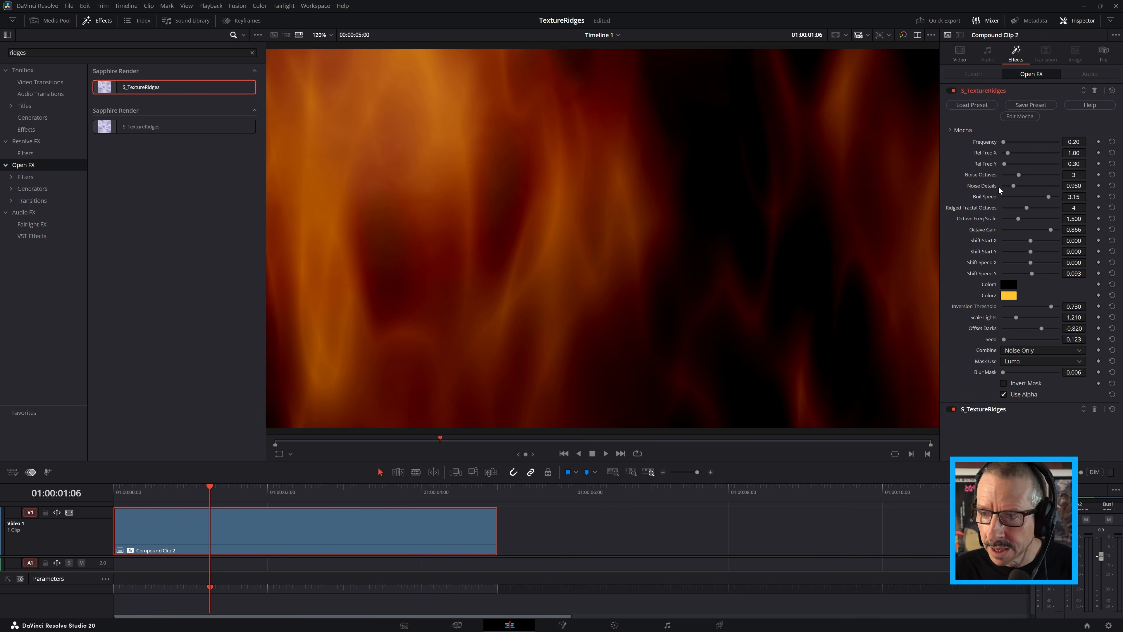
drag(254, 484, 322, 488)
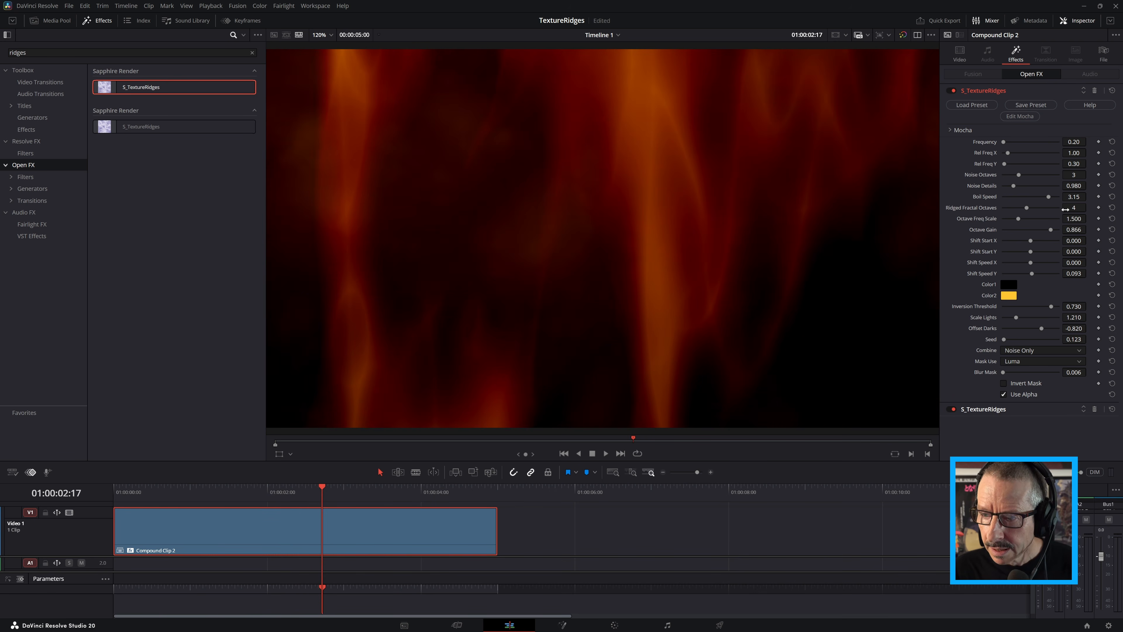
Raise the first effect's Ridged Fractal Octaves to 5 and play the clip from near its start
drag(1071, 208, 1088, 207)
click(1089, 207)
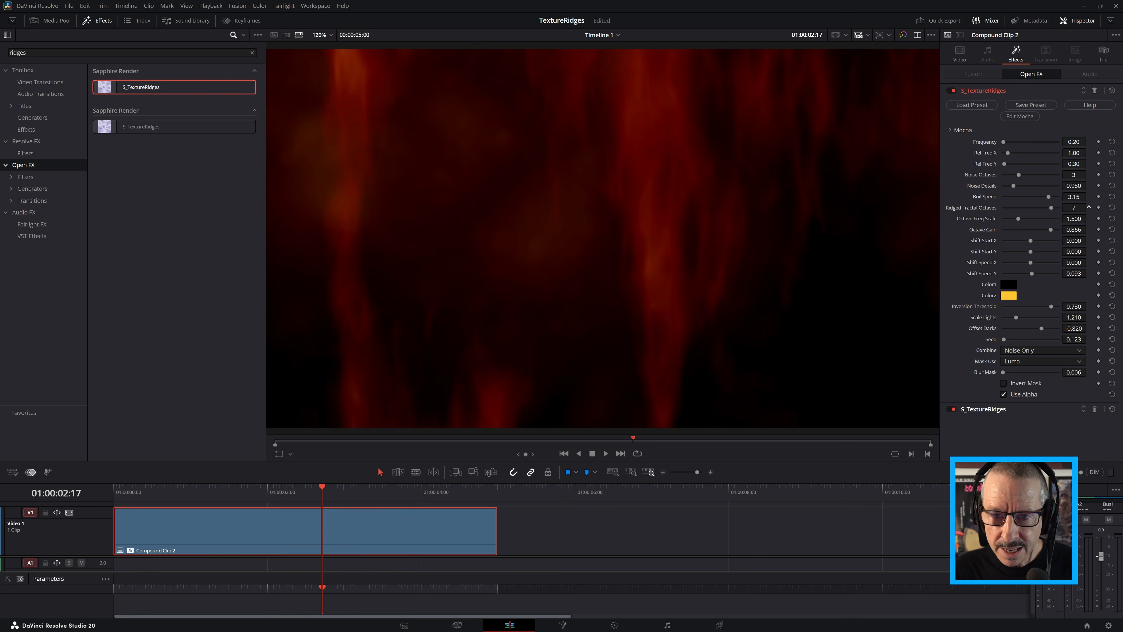
click(1088, 208)
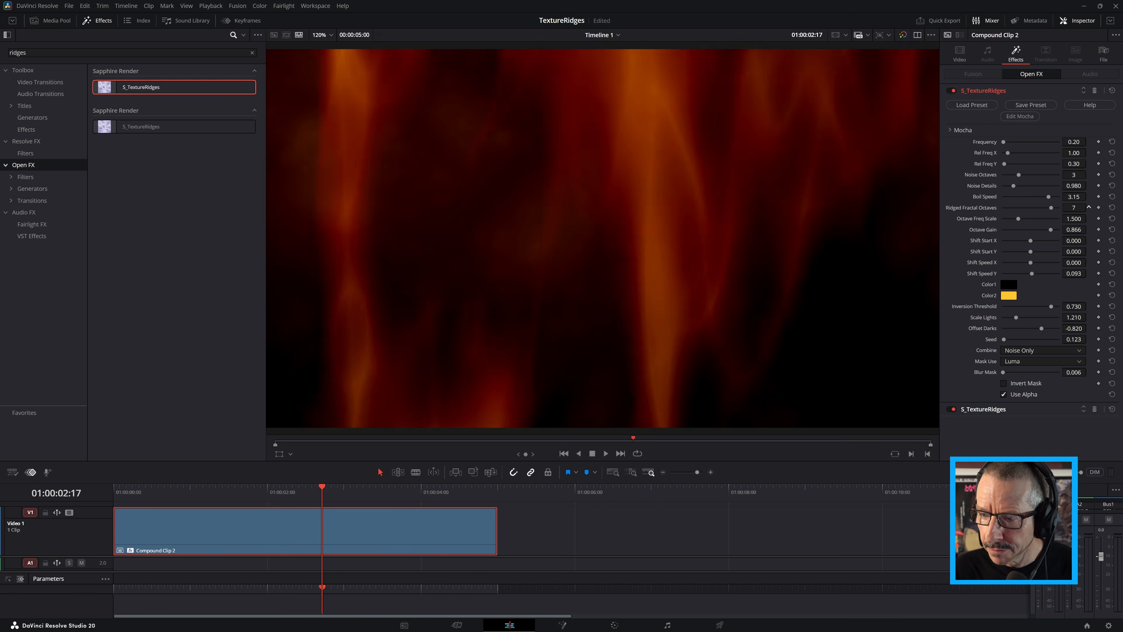
drag(286, 484, 171, 510)
key(space)
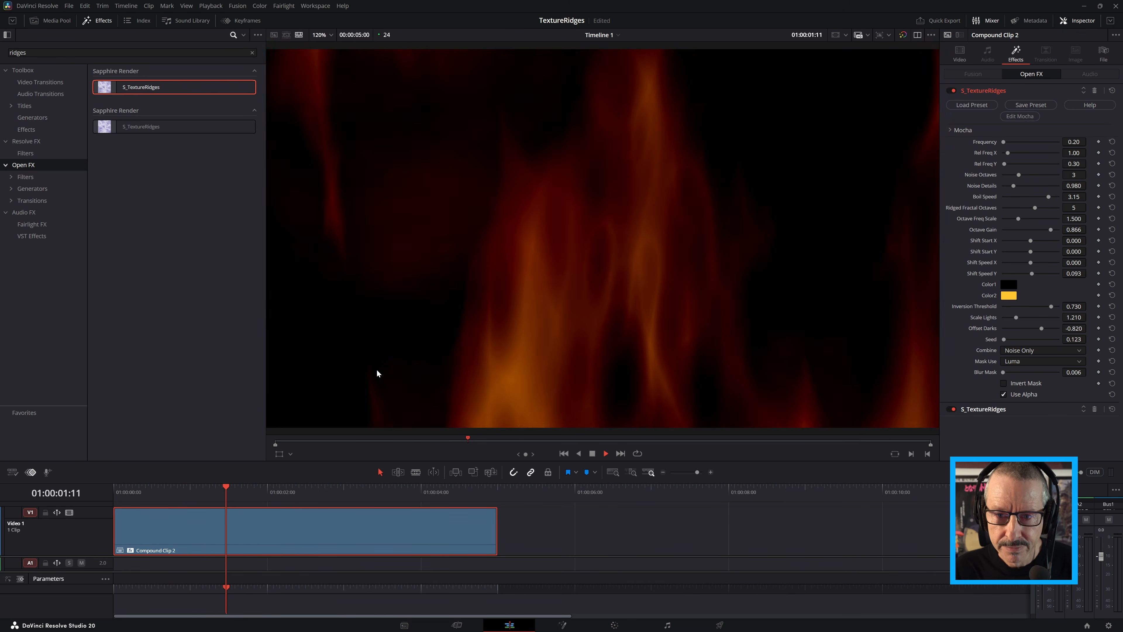
key(space)
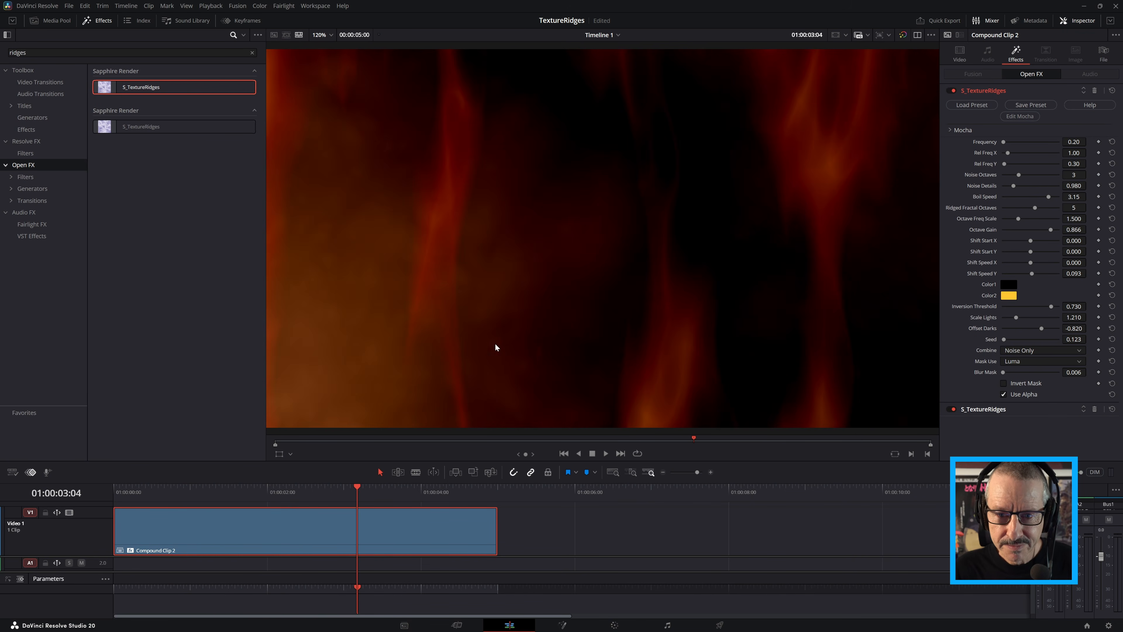
Set the first effect's Scale Lights to 1.216 and Offset Darks to -0.736, and play the clip from its start
click(342, 490)
drag(343, 494, 399, 494)
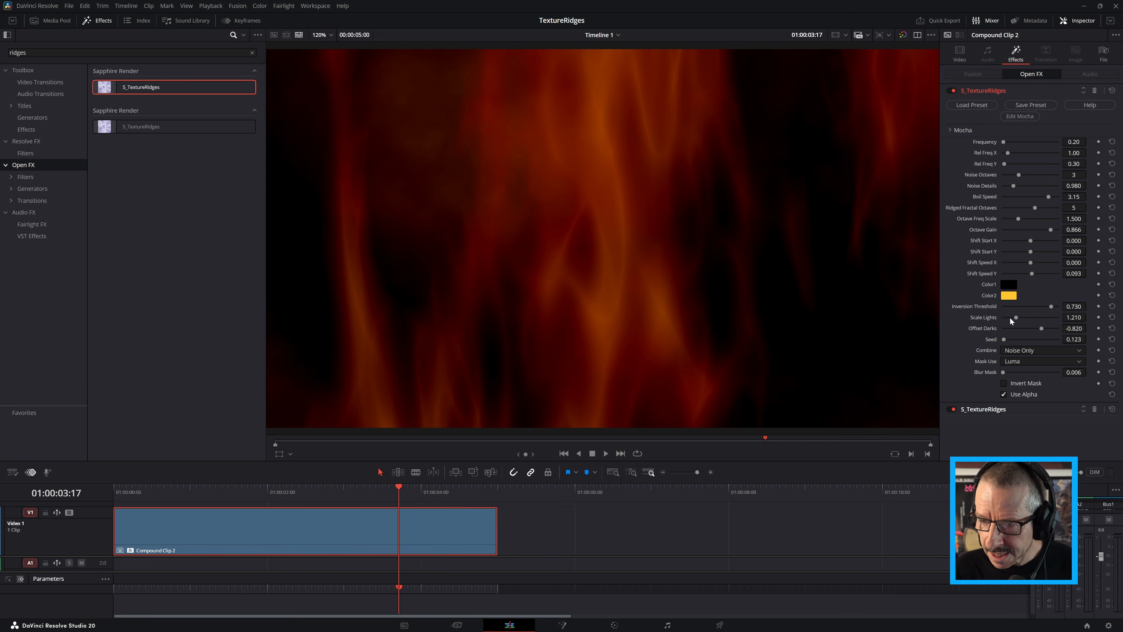
mouse_move(1066, 317)
mouse_down()
mouse_move(1089, 316)
mouse_move(1064, 317)
mouse_move(1068, 328)
mouse_up()
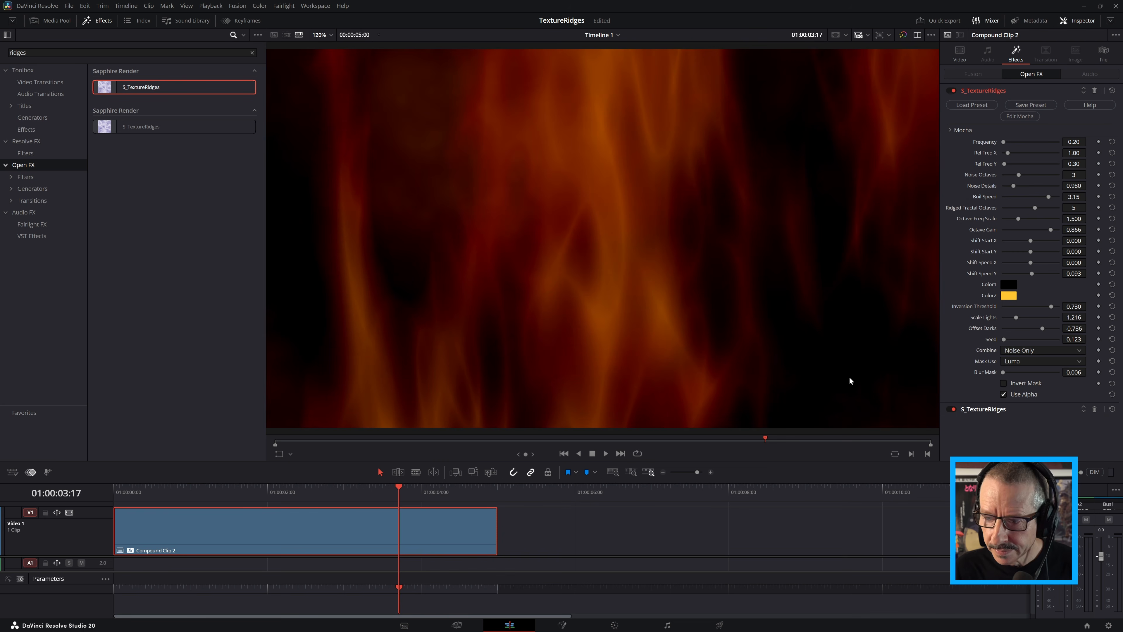
click(135, 491)
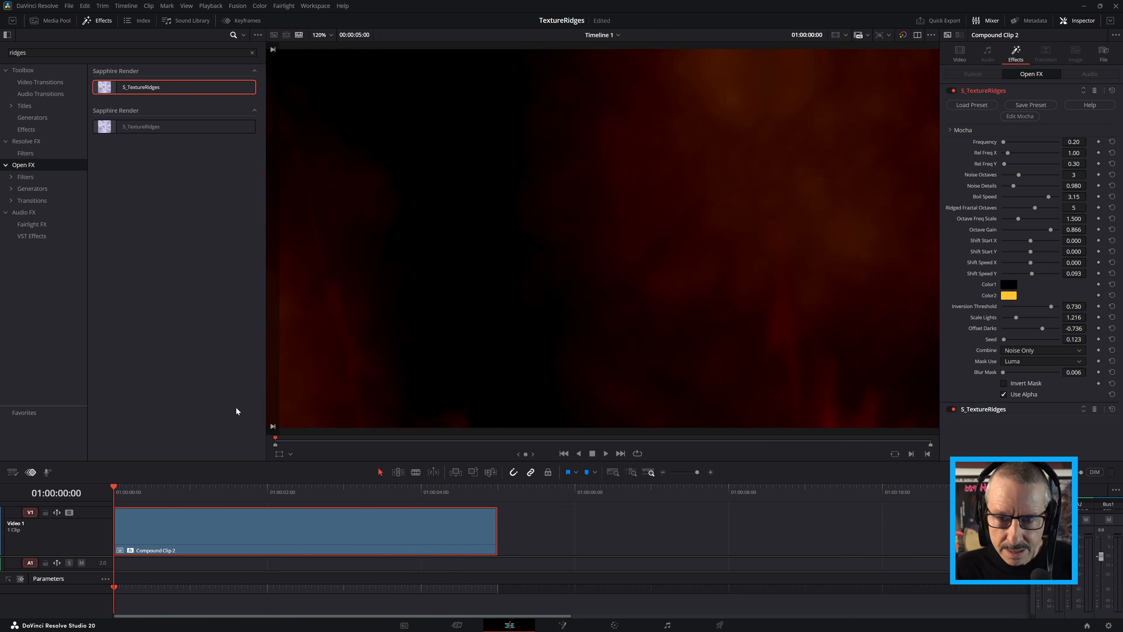
key(space)
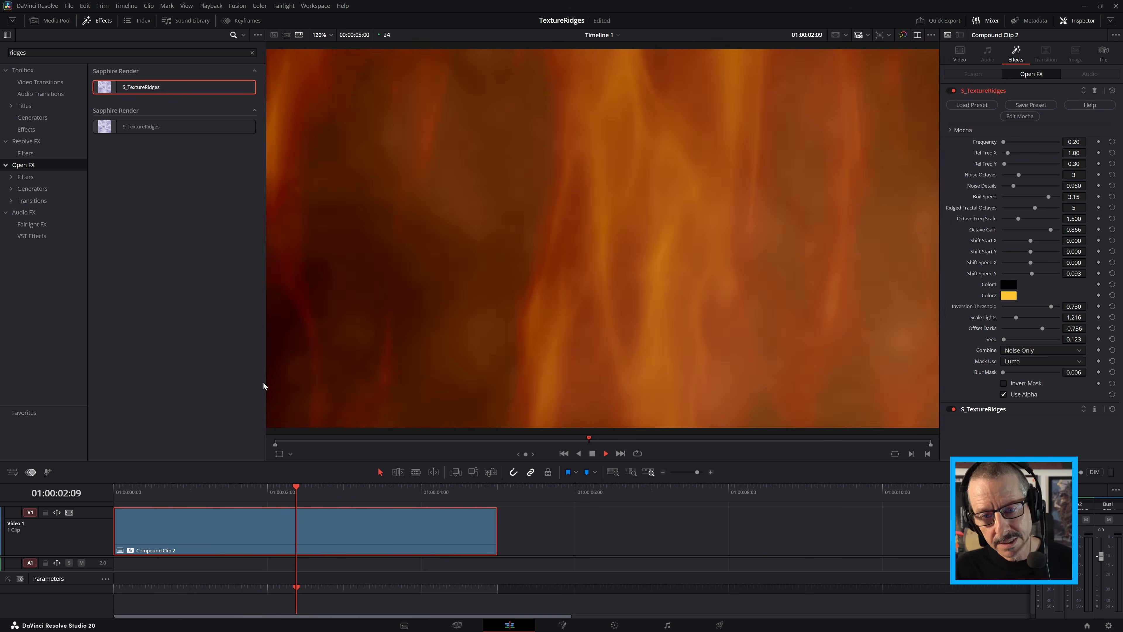
key(space)
Add a third S_TextureRidges effect to Compound Clip 2 and load the Distant Galaxies preset into it
drag(240, 493, 322, 495)
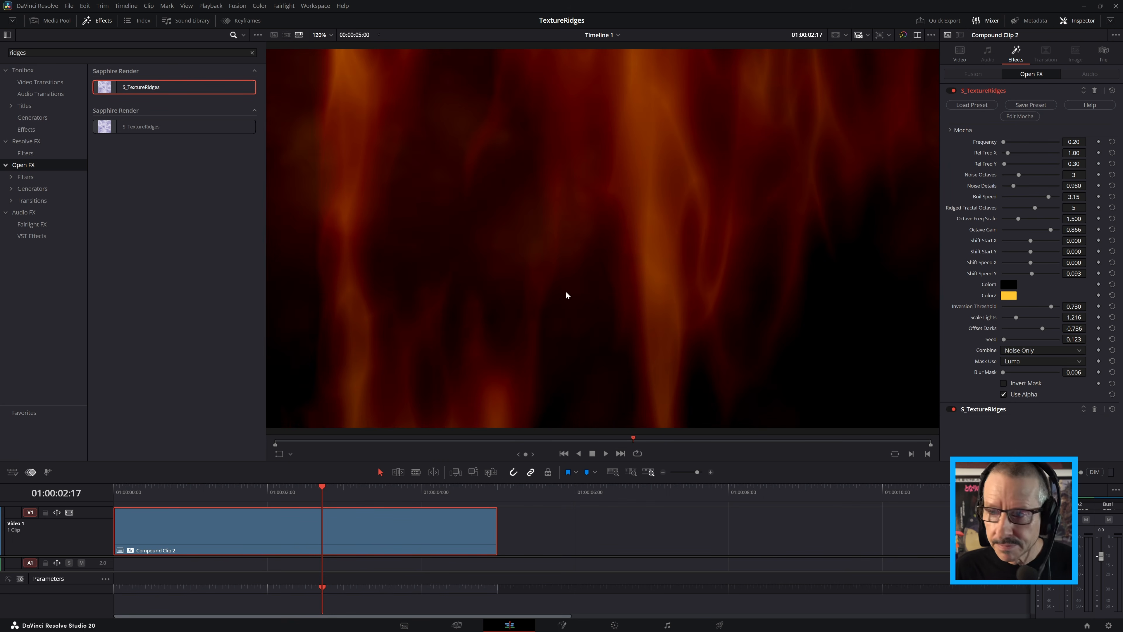
drag(141, 79, 233, 522)
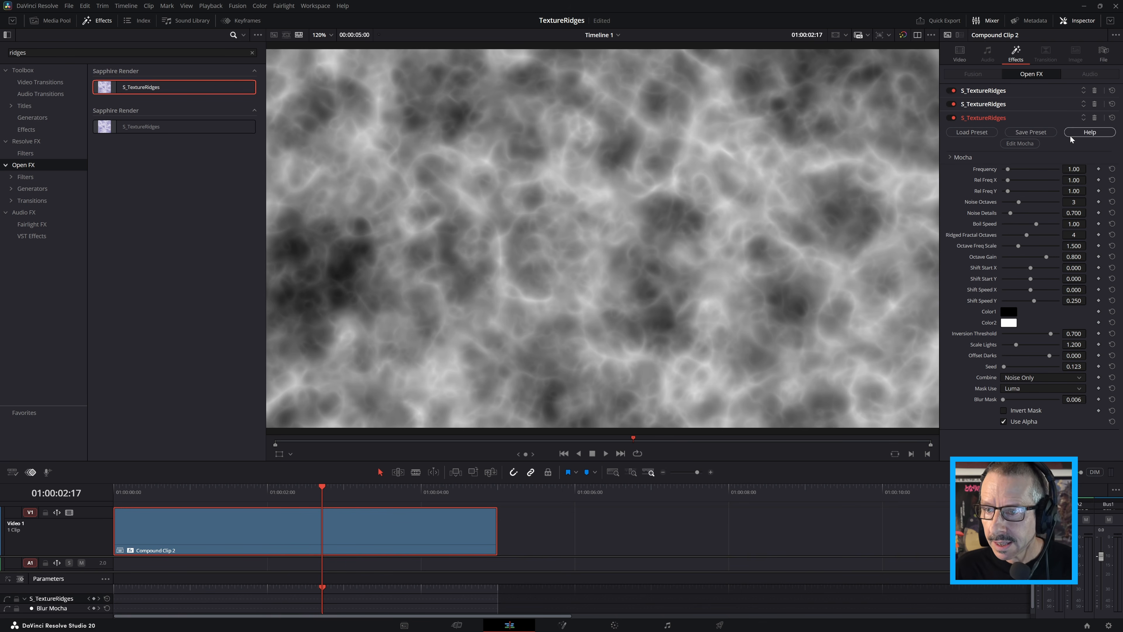
click(982, 132)
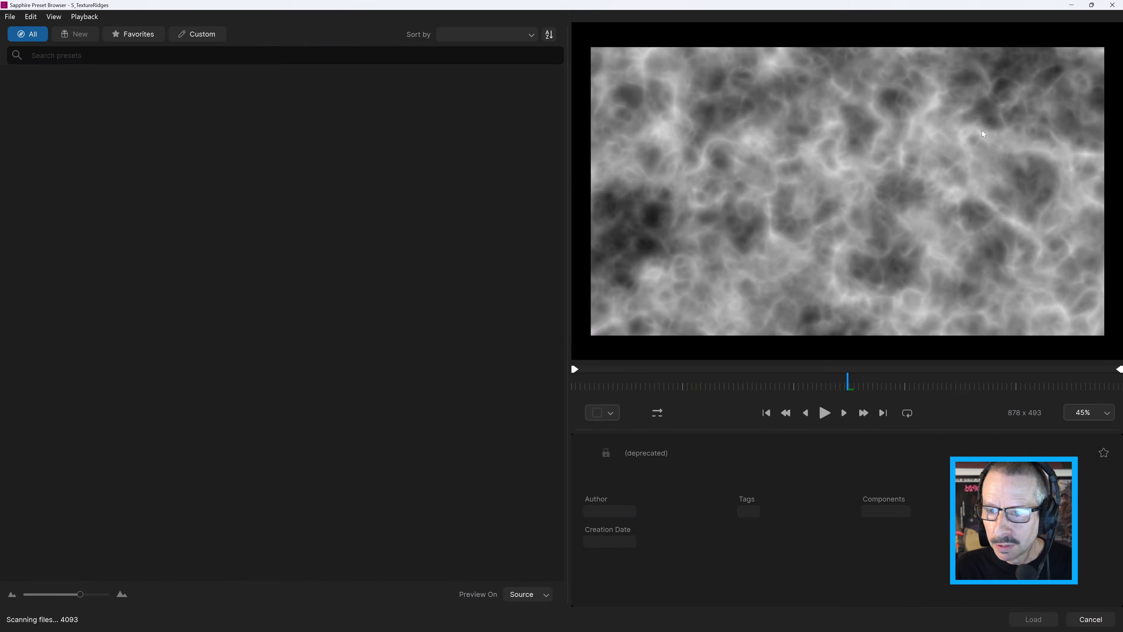
click(513, 389)
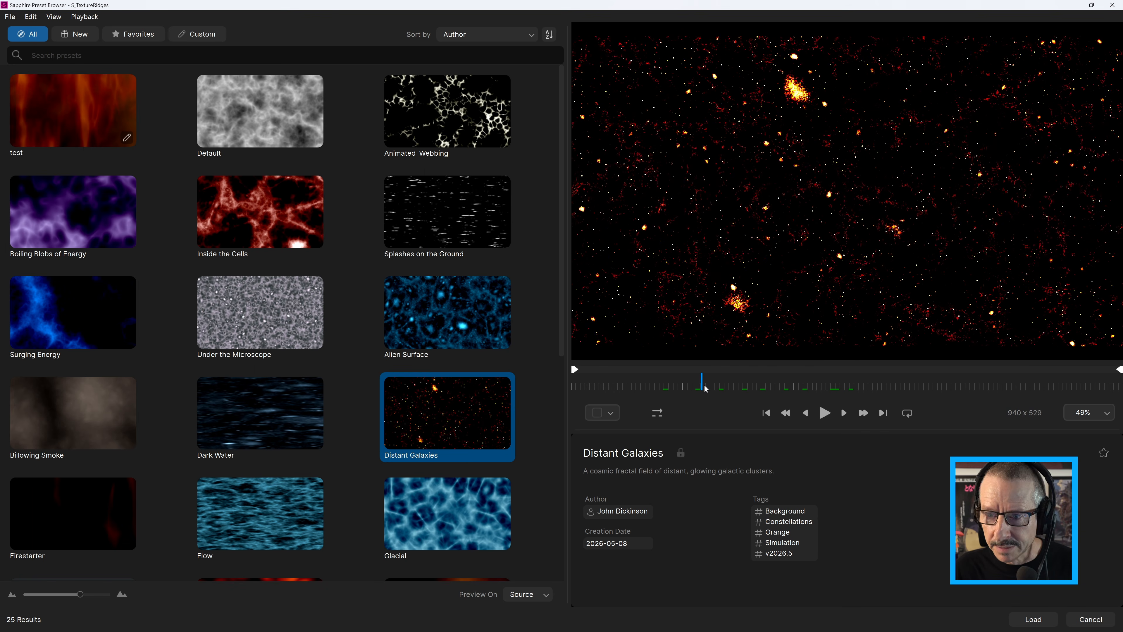
click(1033, 619)
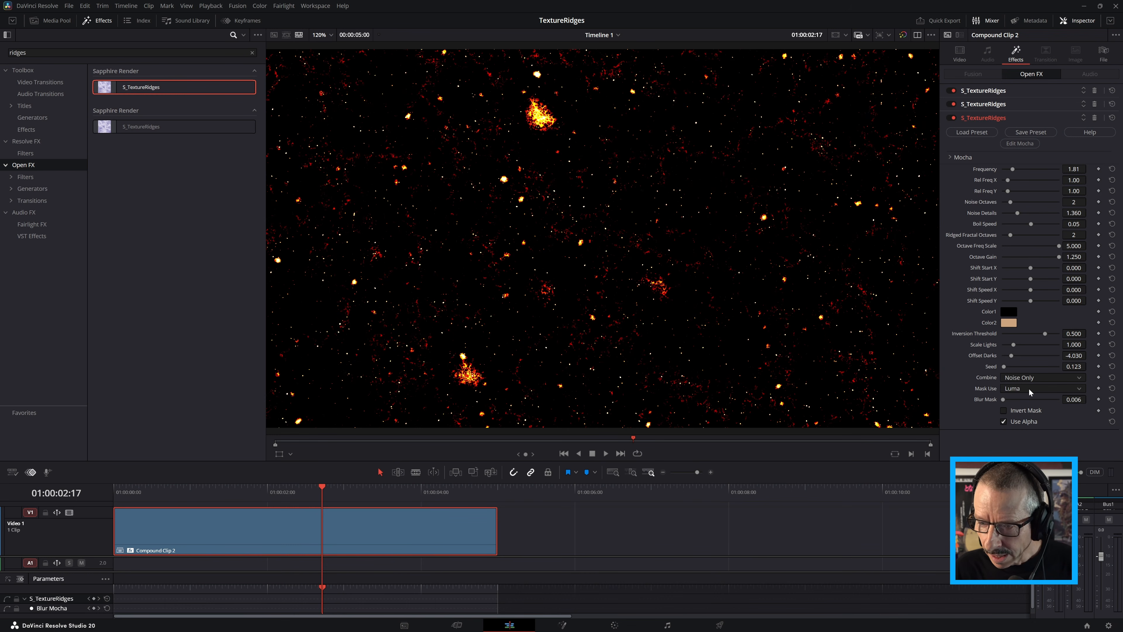
Set the third effect's Combine mode to Screen, view the frame at 01:00:03:00 and save the project
click(1021, 377)
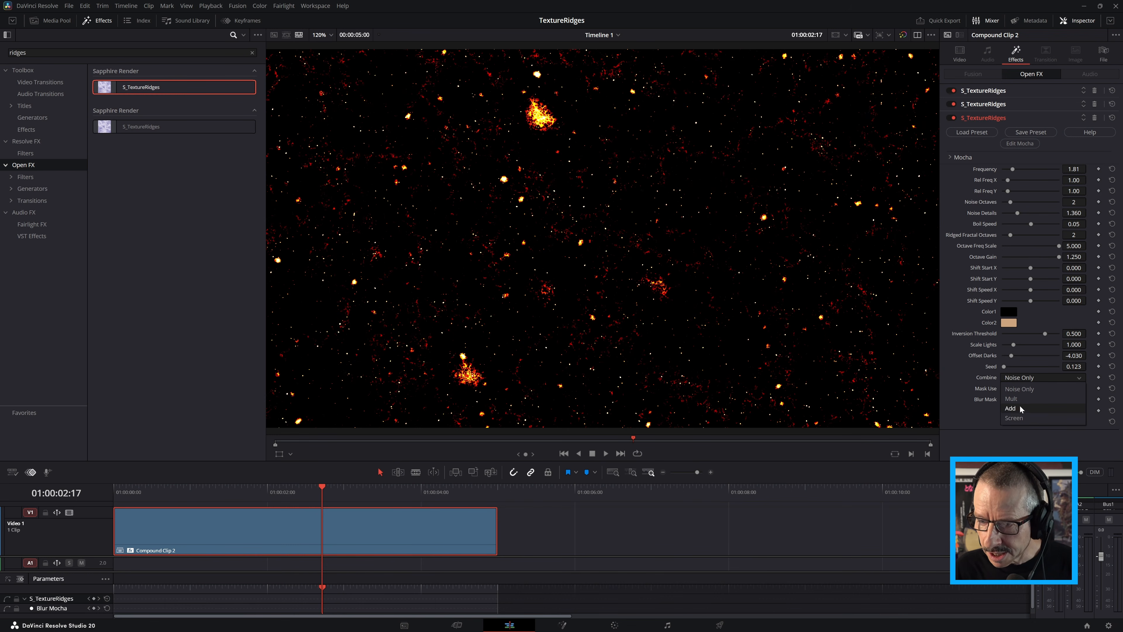
click(1022, 418)
drag(311, 498, 345, 492)
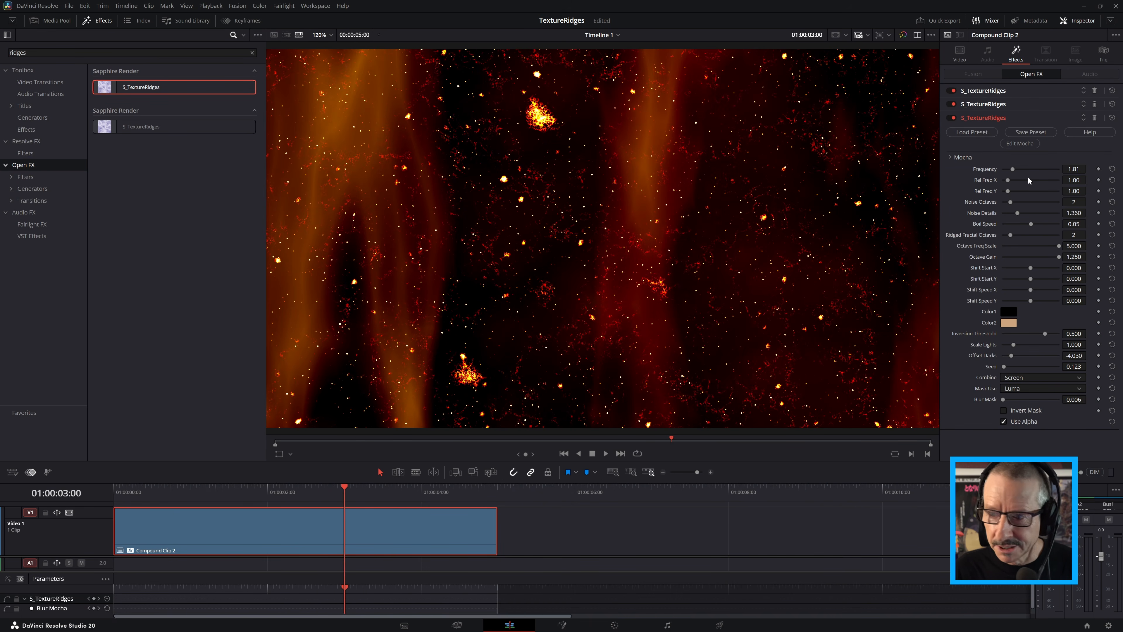
key(ctrl+s)
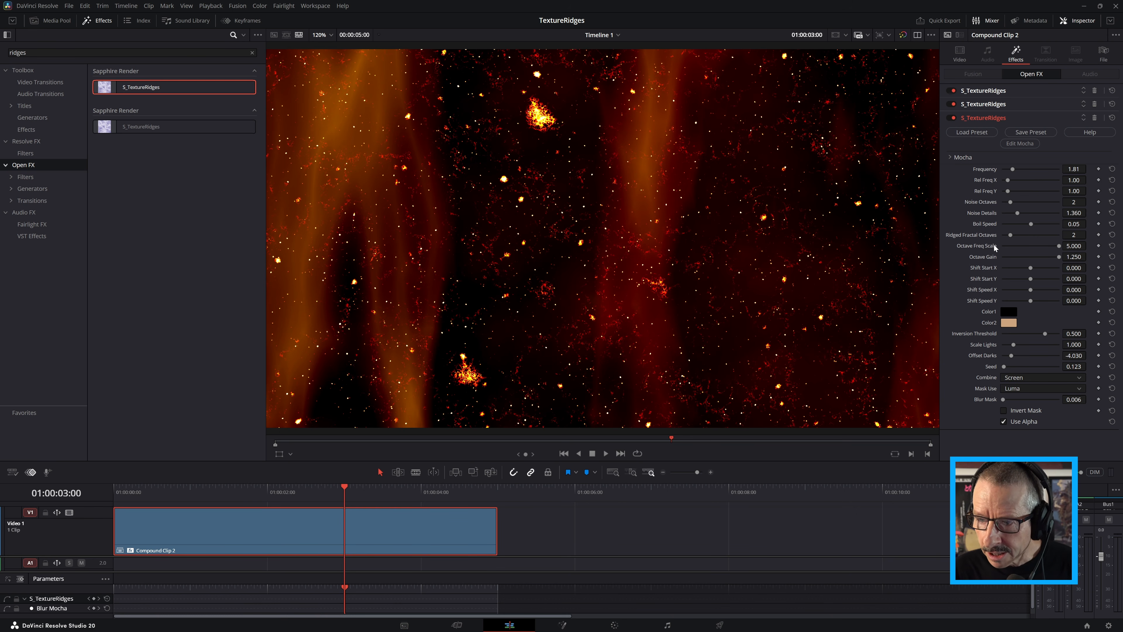
Lower the third effect's Octave Freq Scale to 1.829 and Octave Gain to 0.784 to turn the stars into sparse embers
drag(1058, 245, 1024, 254)
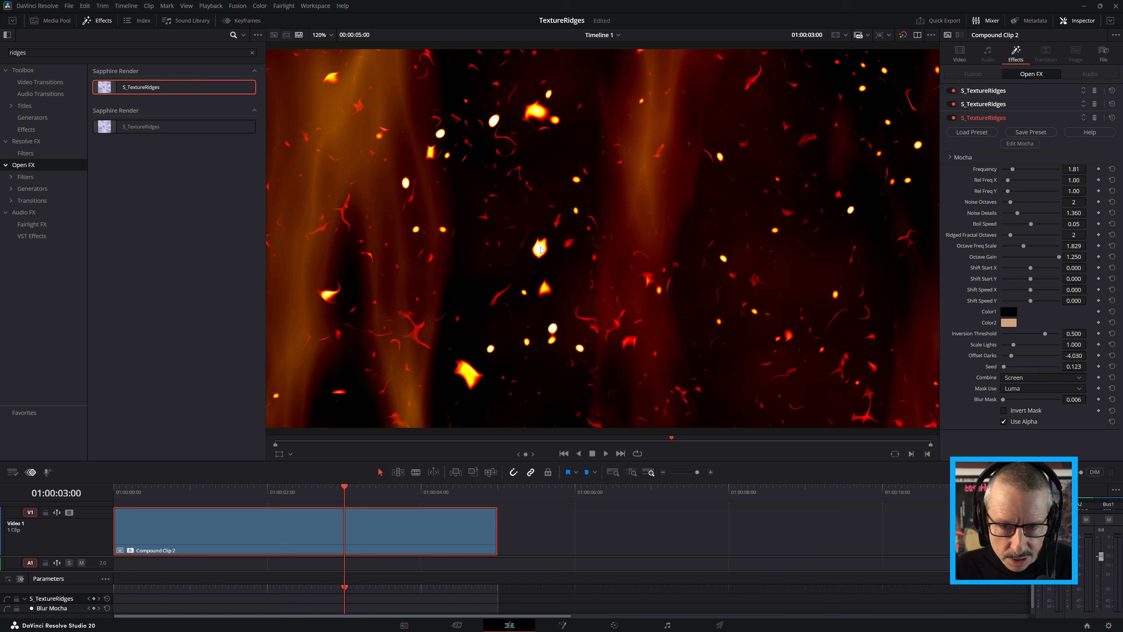
drag(1060, 254, 1045, 259)
mouse_move(345, 490)
mouse_down()
mouse_move(288, 490)
mouse_move(351, 491)
mouse_up()
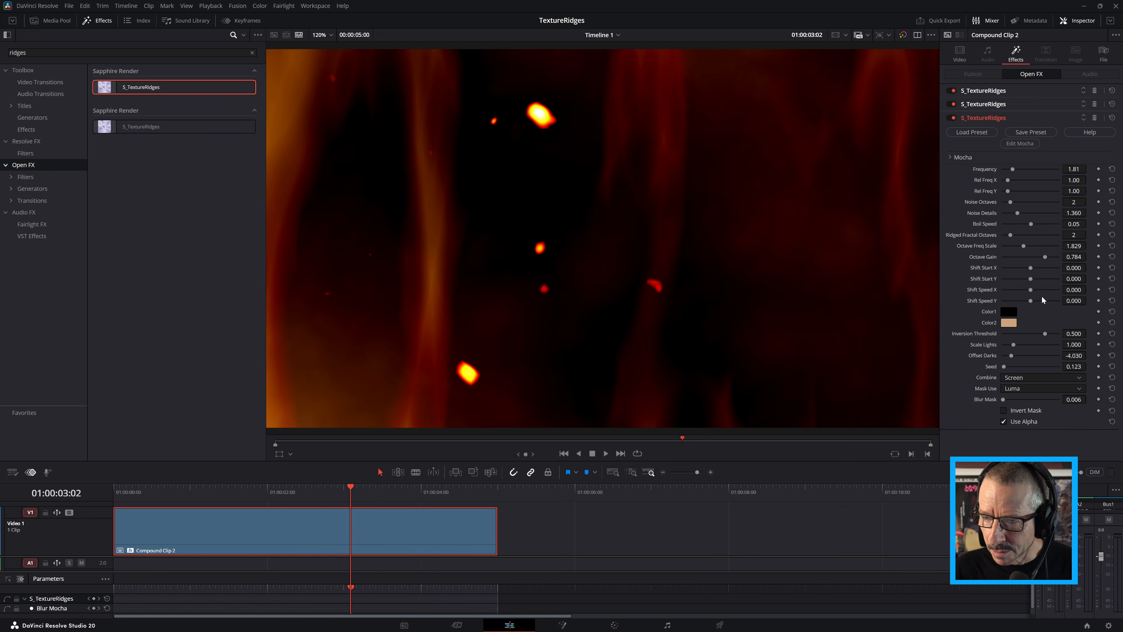
Raise the third effect's Shift Speed Y to 1.442 and on to 2.000, playing the clip from its start after each change
drag(1031, 301, 1051, 305)
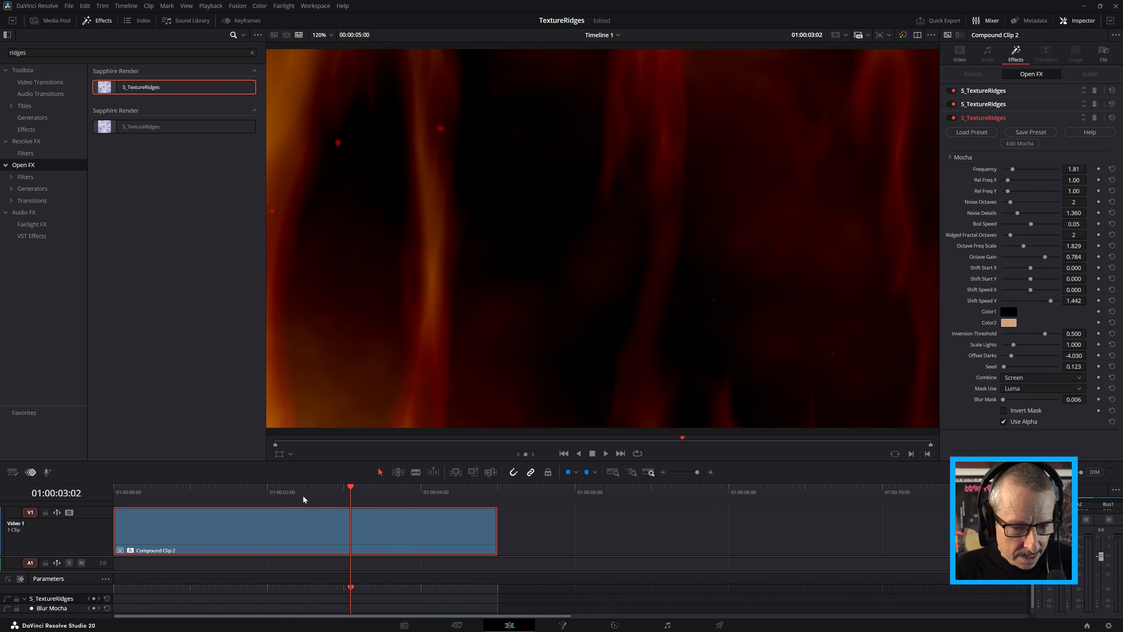
key(Home)
key(space)
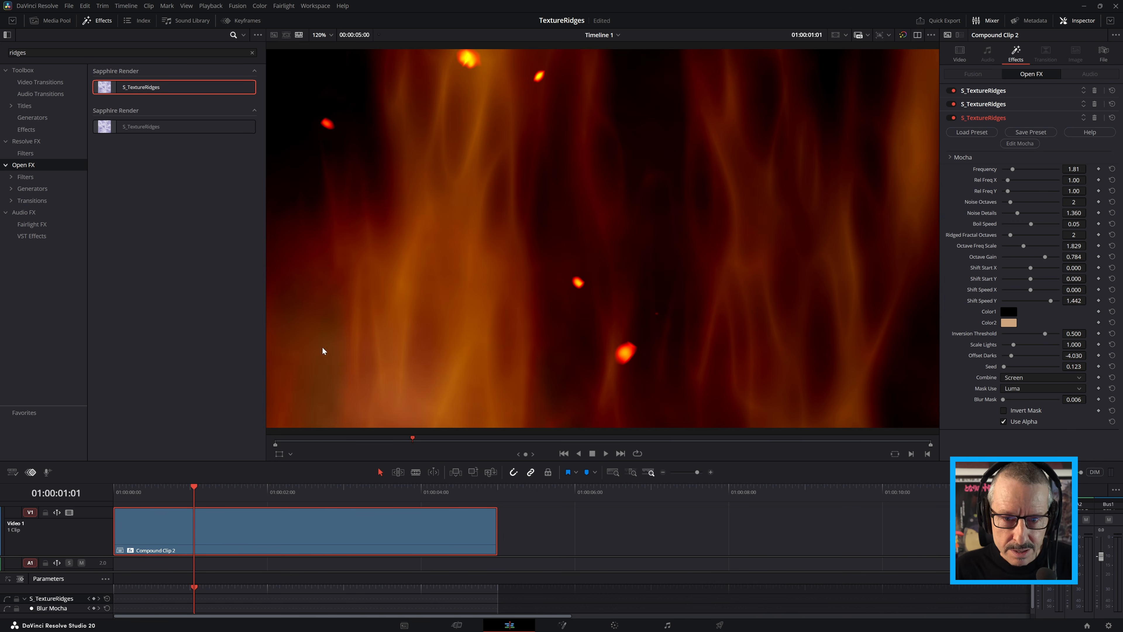
drag(1050, 303, 1061, 306)
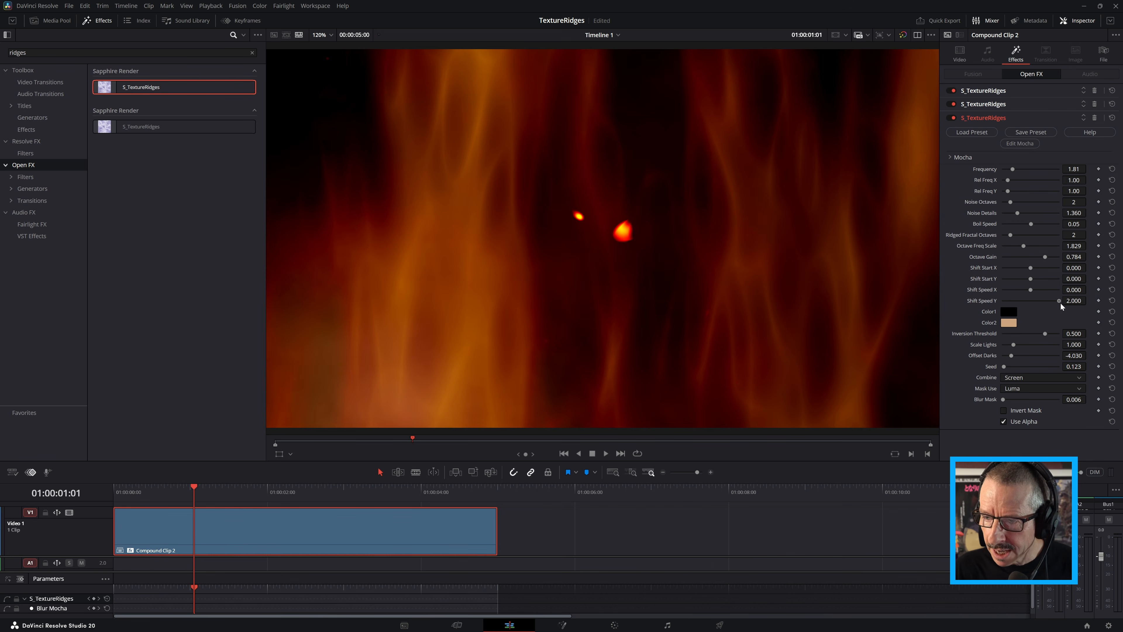
key(Home)
key(space)
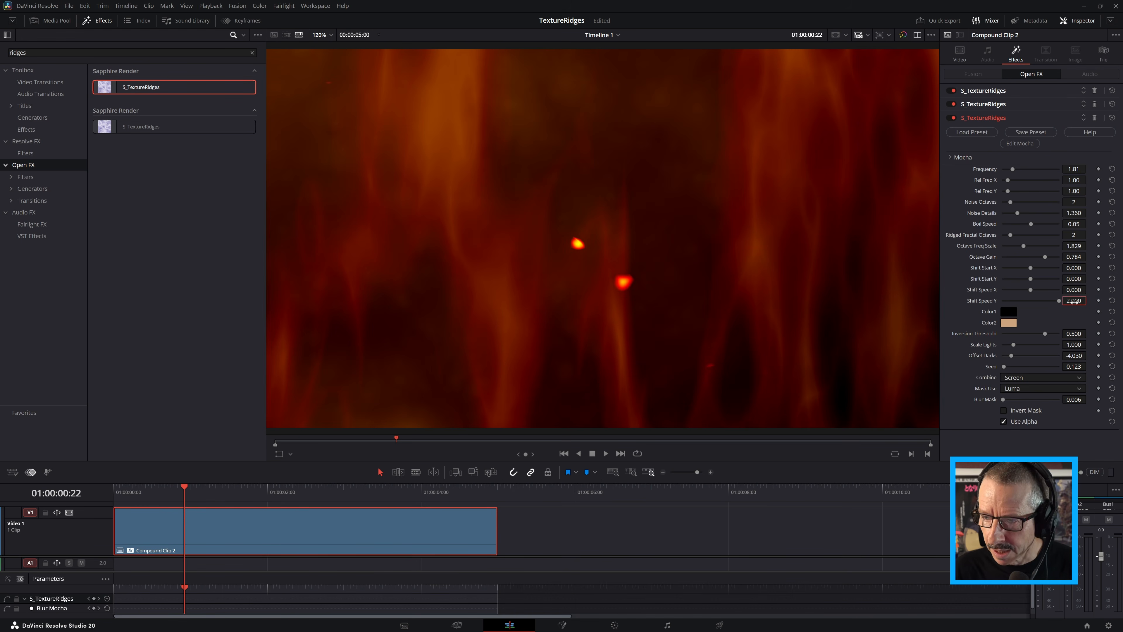
Set the third effect's Shift Speed Y to 4.000 and play the clip from its start
double_click(1075, 301)
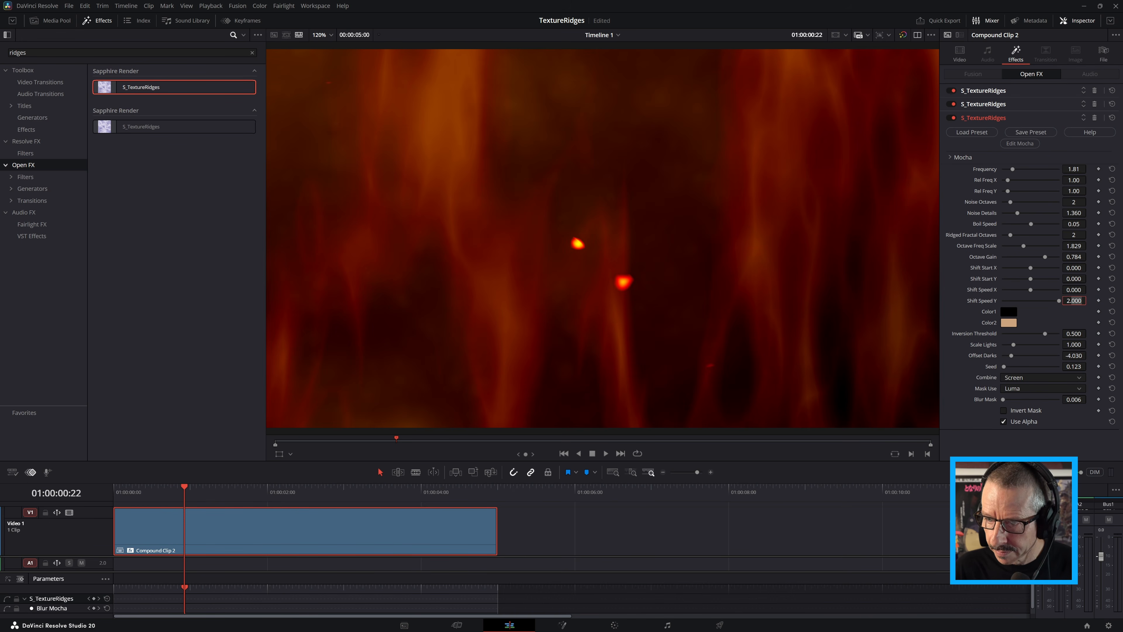
text(4)
key(Return)
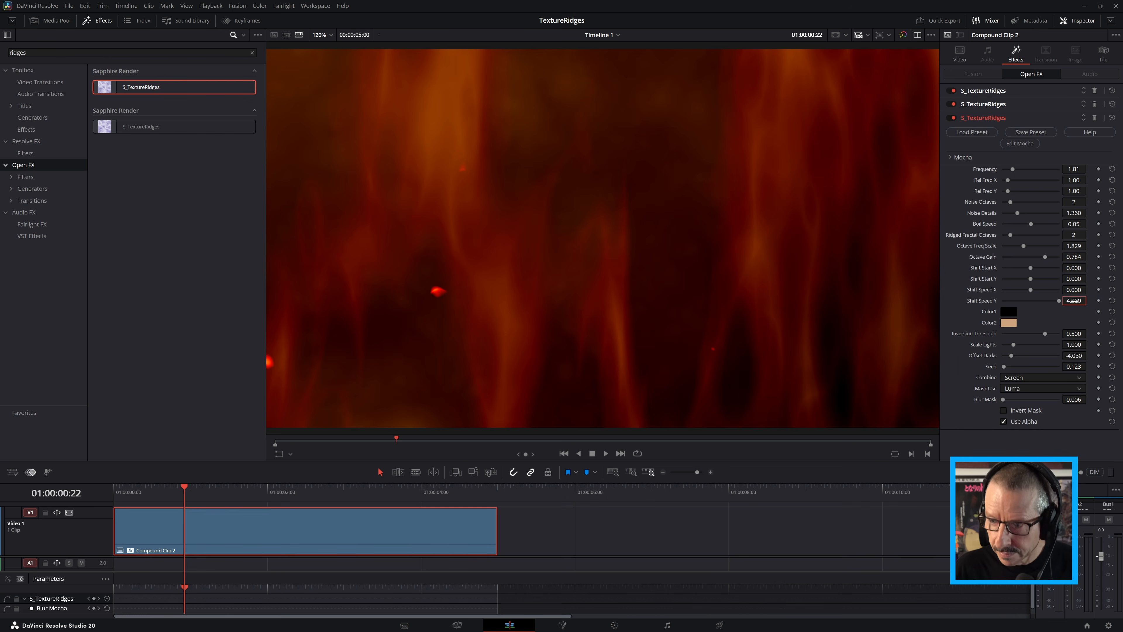
key(Home)
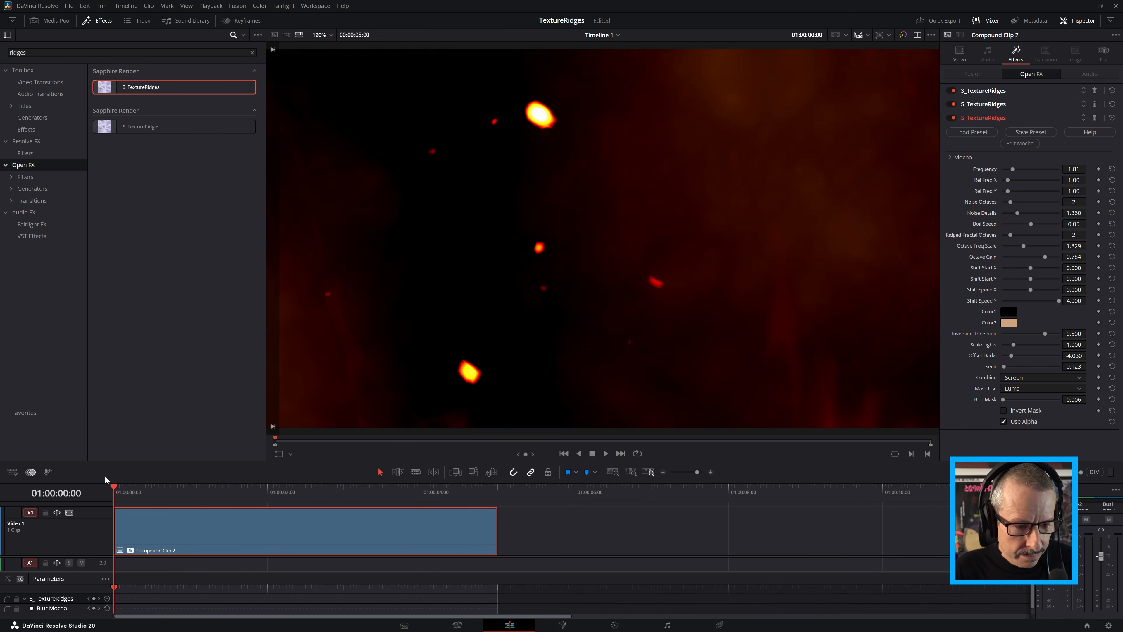
key(space)
key(space)
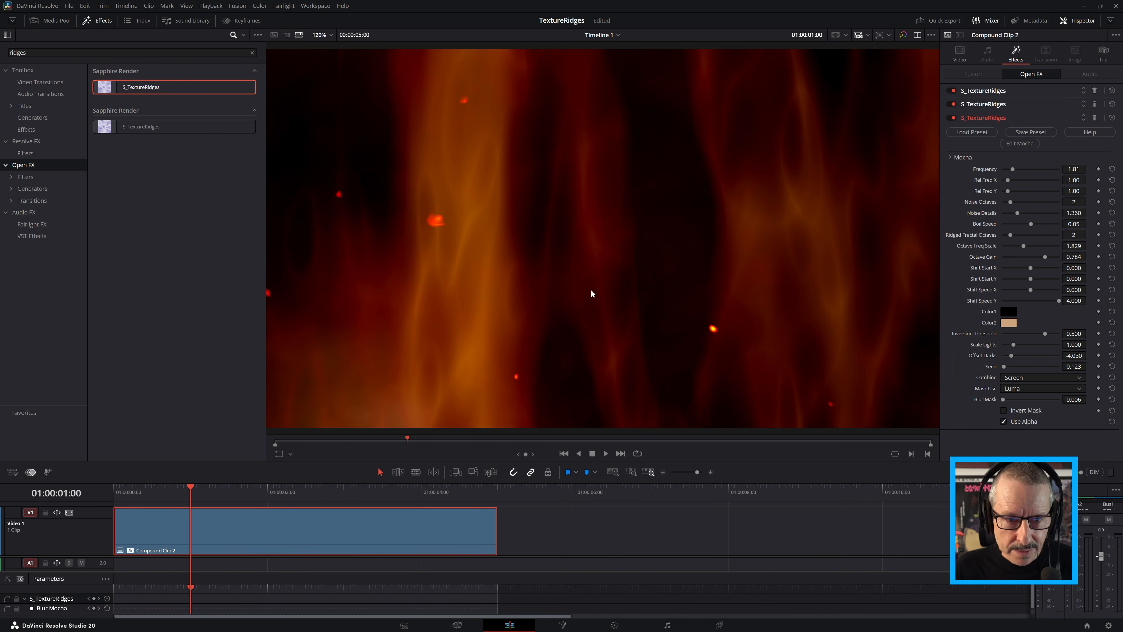
Save the project and, at 01:00:02:13, set the third effect's Frequency to 3.38, Rel Freq X to 4.43 and Rel Freq Y to 0.82
key(ctrl+s)
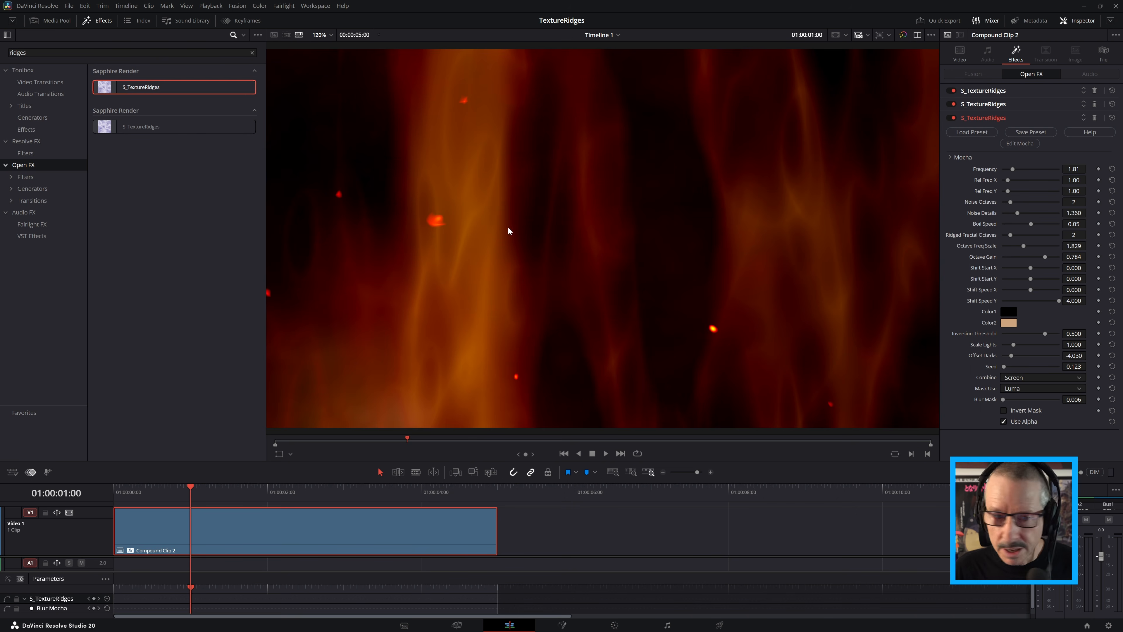
drag(288, 490, 310, 491)
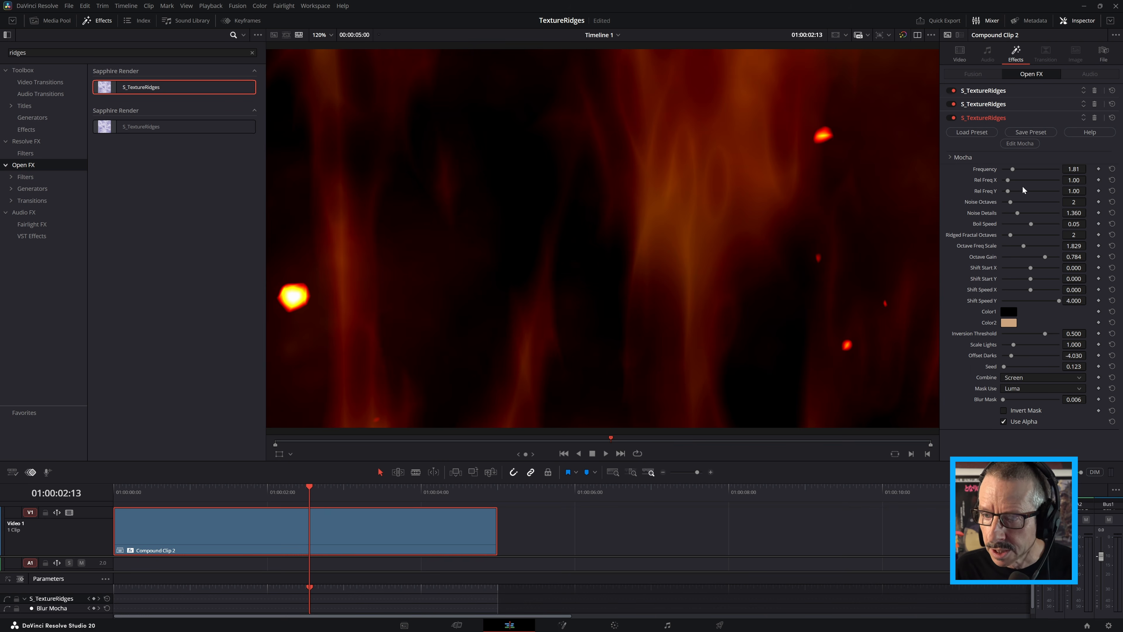
drag(1078, 180, 1098, 168)
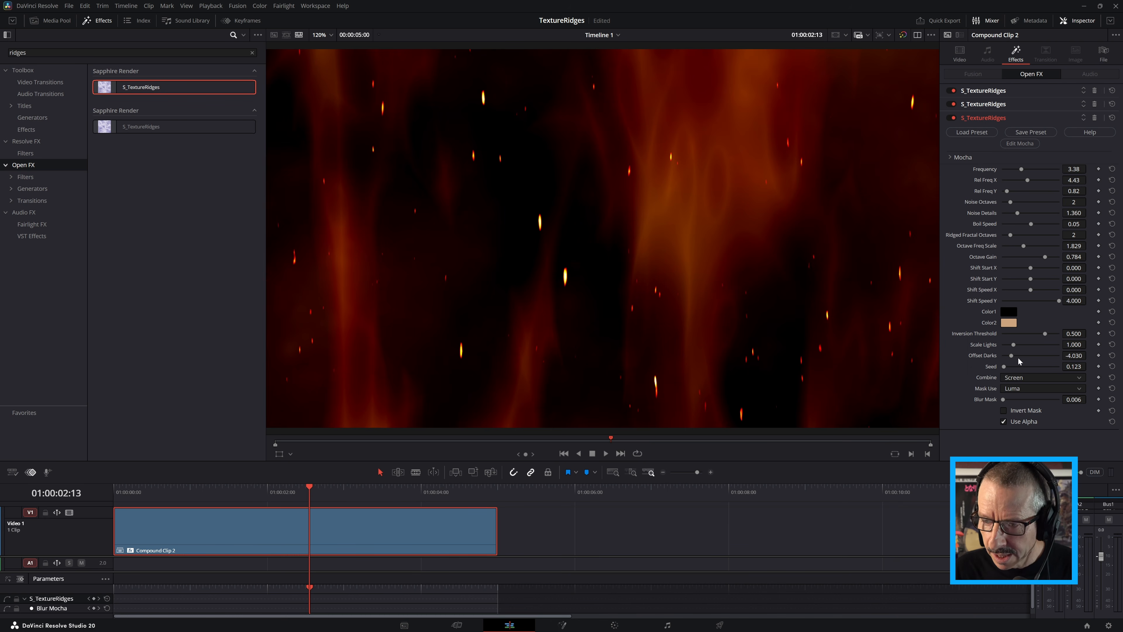
Set the third effect's Scale Lights to 0.039 and Offset Darks to -3.372, play the clip from its start and save the project
mouse_move(1012, 356)
mouse_down()
mouse_move(1022, 355)
mouse_move(1003, 352)
mouse_up()
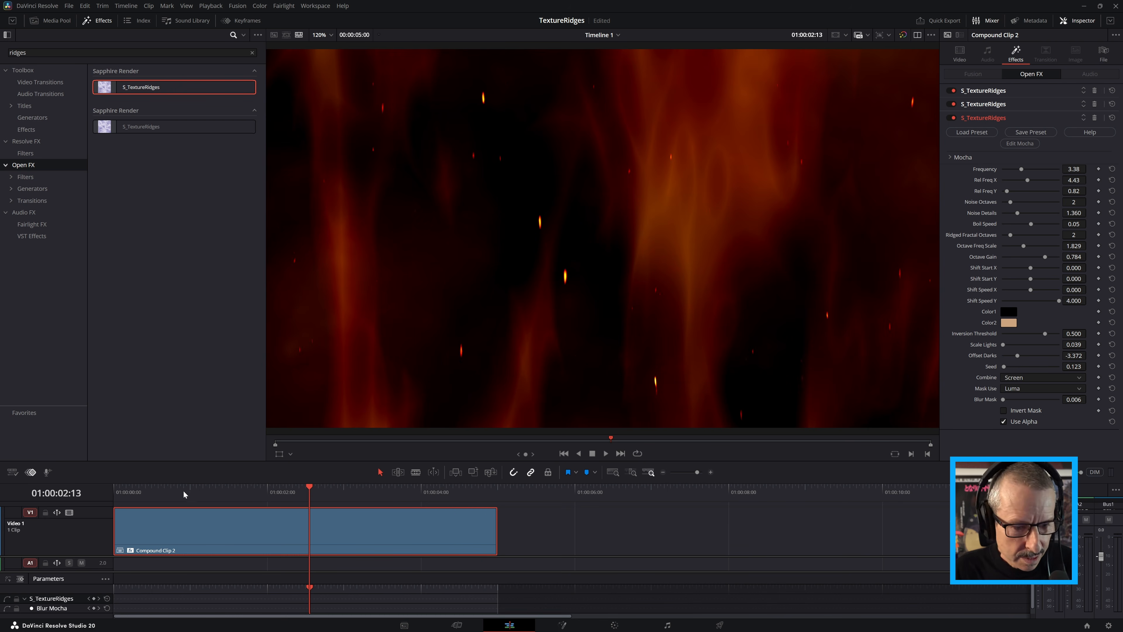
drag(184, 492, 75, 500)
key(space)
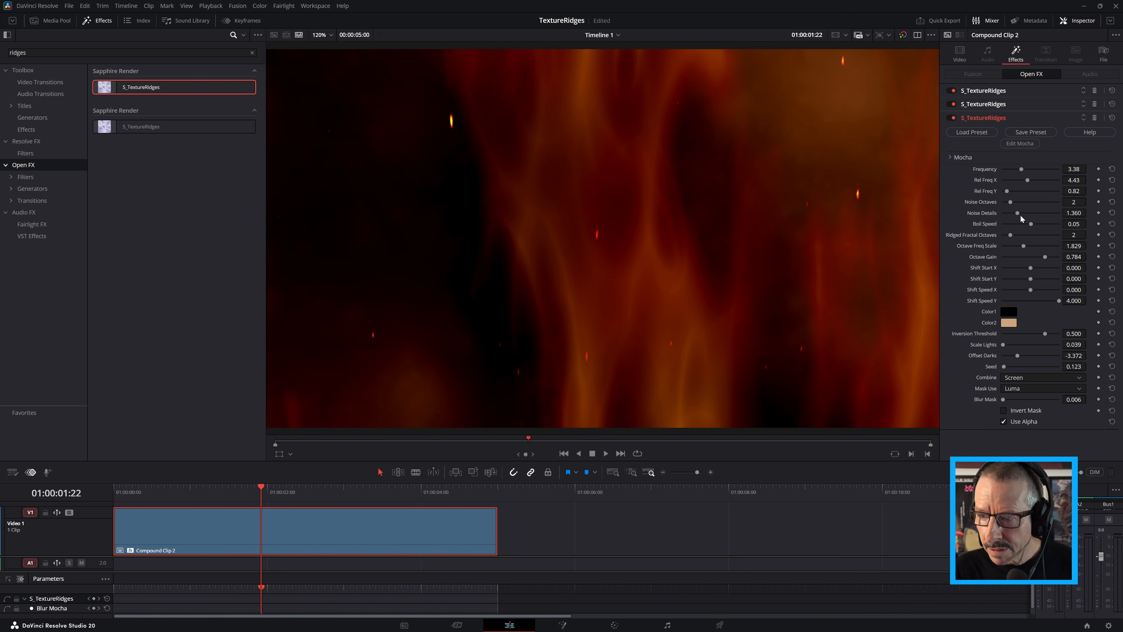
key(ctrl+s)
Set the third effect's Boil Speed to 0.50, save the project and play the clip from its start
drag(1032, 225, 1034, 227)
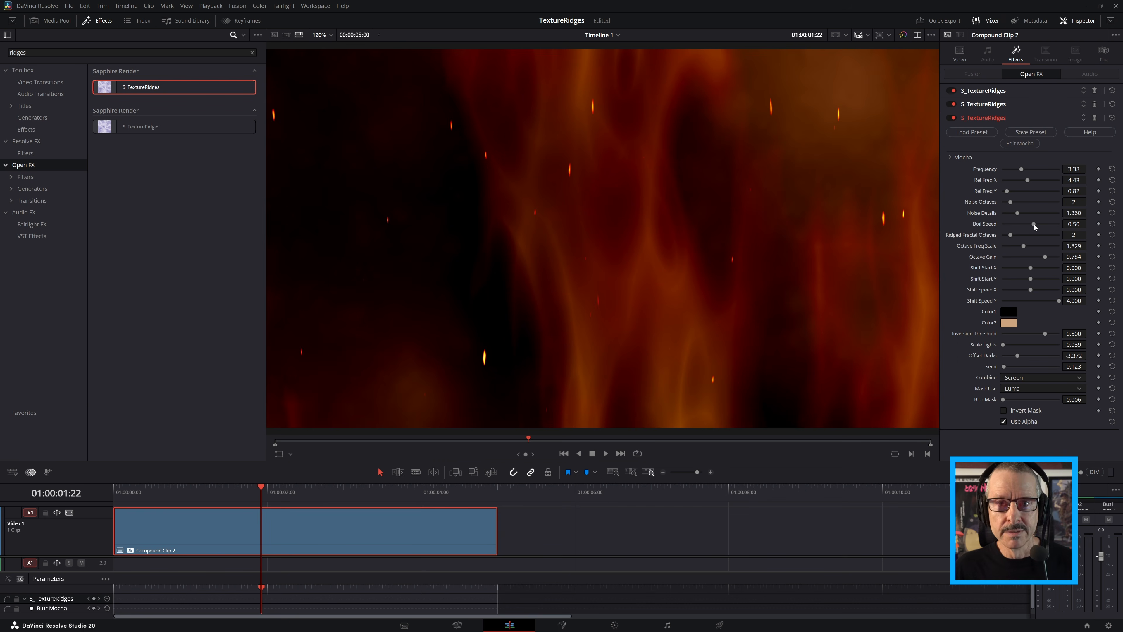
key(ctrl+s)
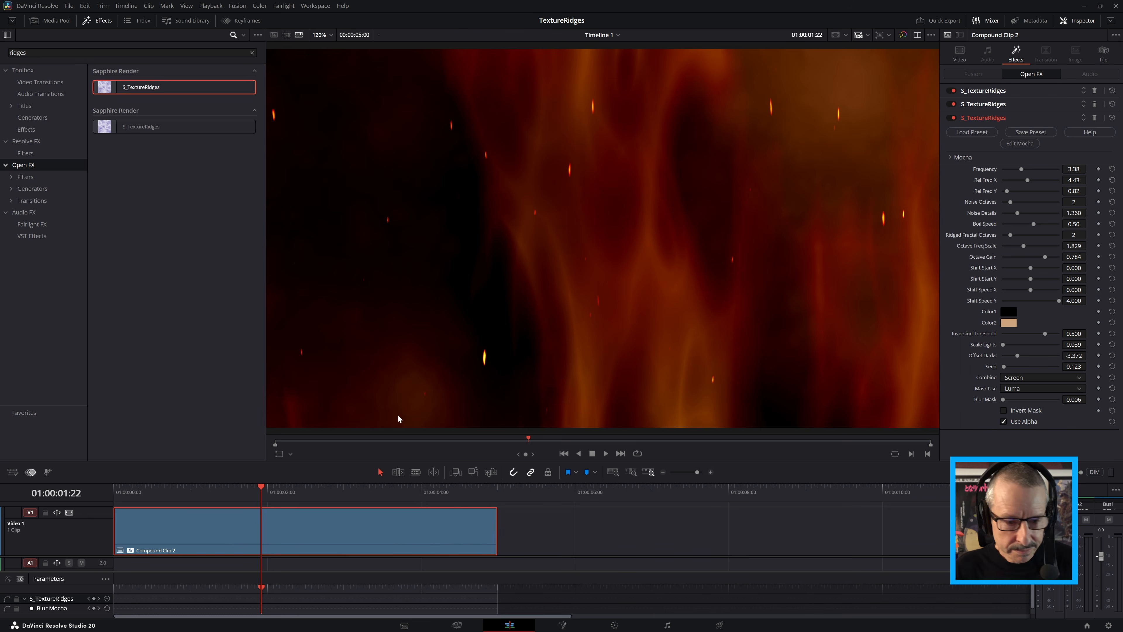
drag(266, 496, 114, 494)
key(space)
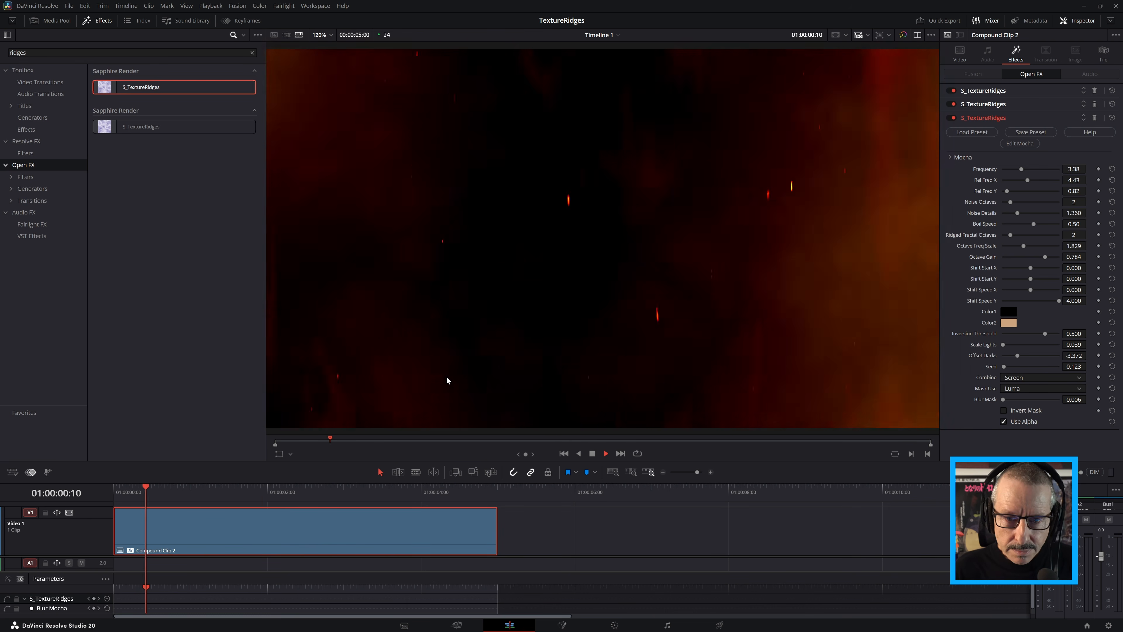
key(space)
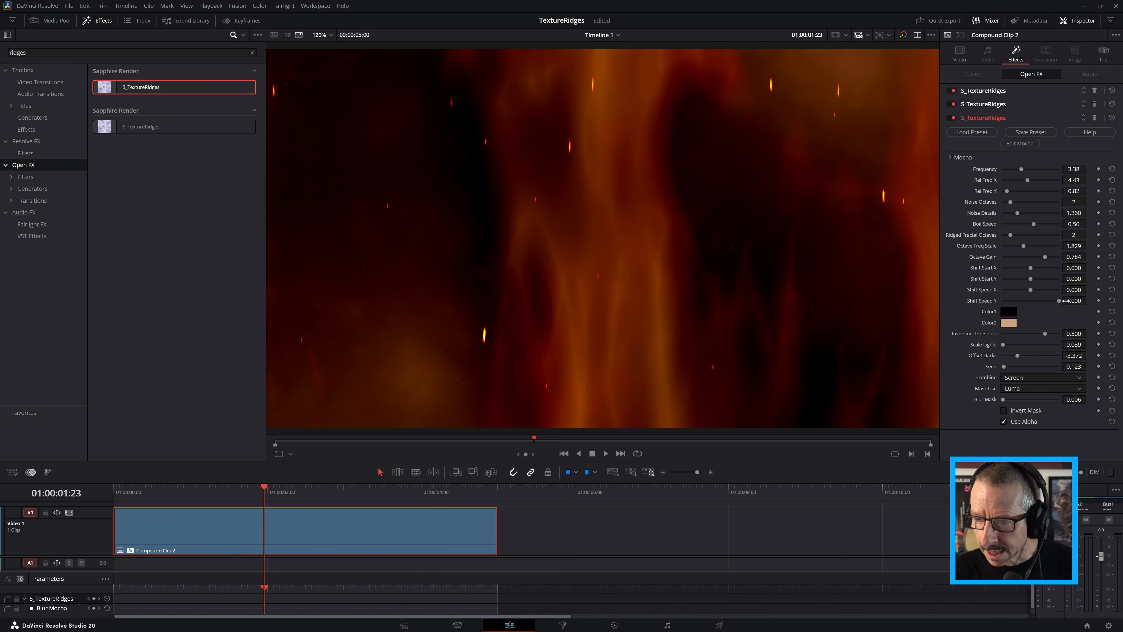
Set the third effect's Shift Speed Y to 5.000, and play and scrub through the clip to check the ember motion
click(1073, 300)
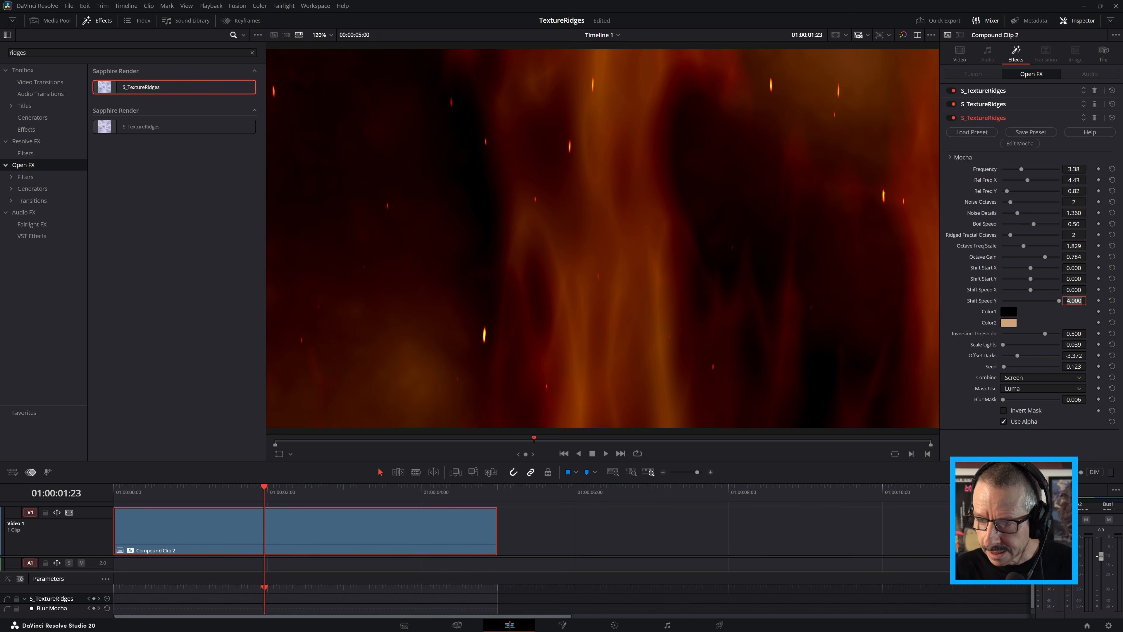
text(5)
key(Return)
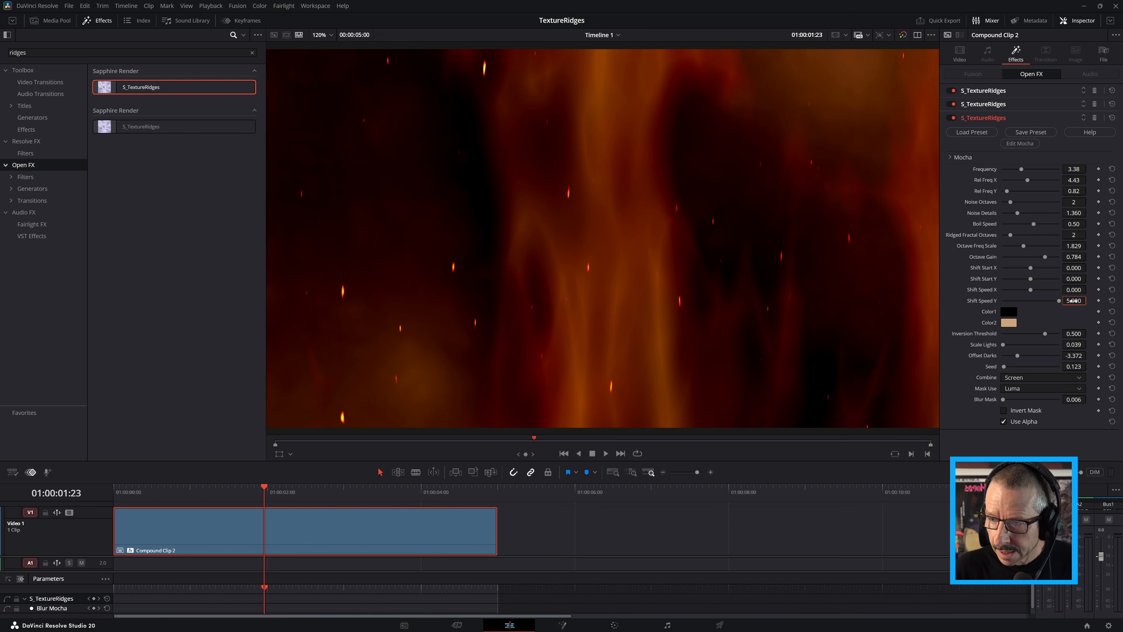
drag(251, 492, 204, 502)
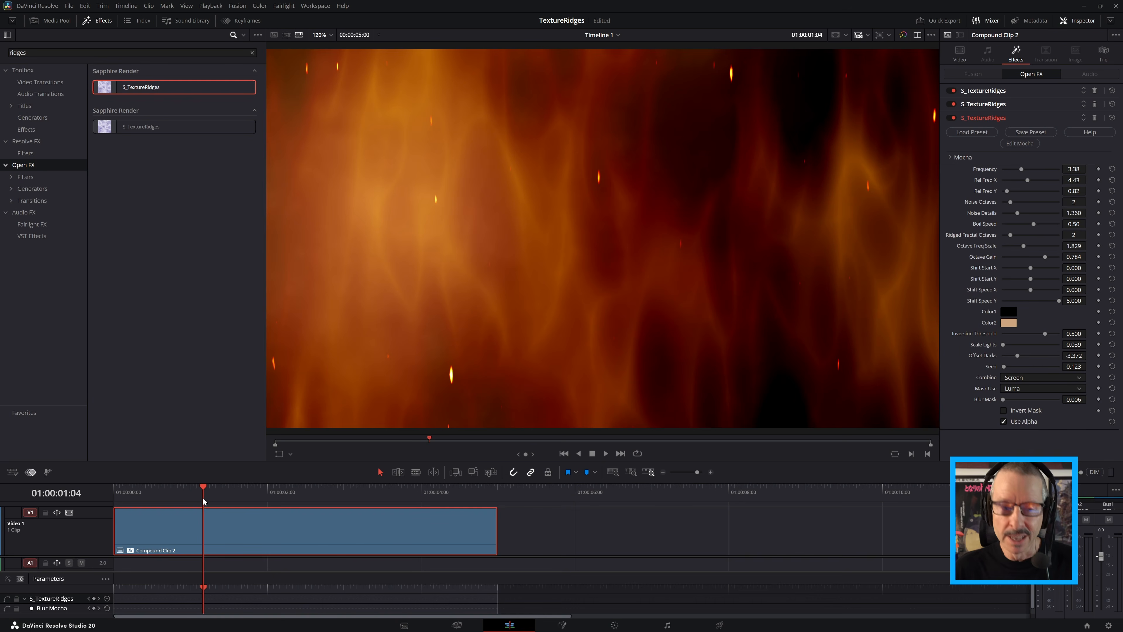
mouse_move(192, 491)
mouse_down()
mouse_move(226, 491)
mouse_move(145, 496)
mouse_move(185, 497)
mouse_up()
key(space)
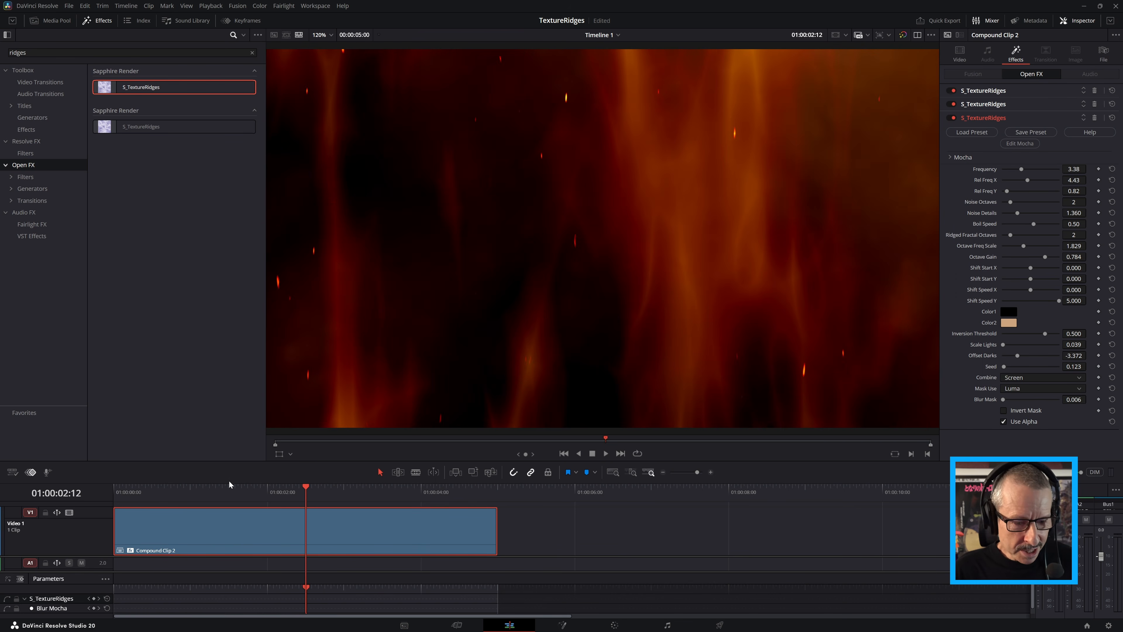
mouse_move(230, 496)
mouse_down()
mouse_move(125, 493)
mouse_move(244, 496)
mouse_up()
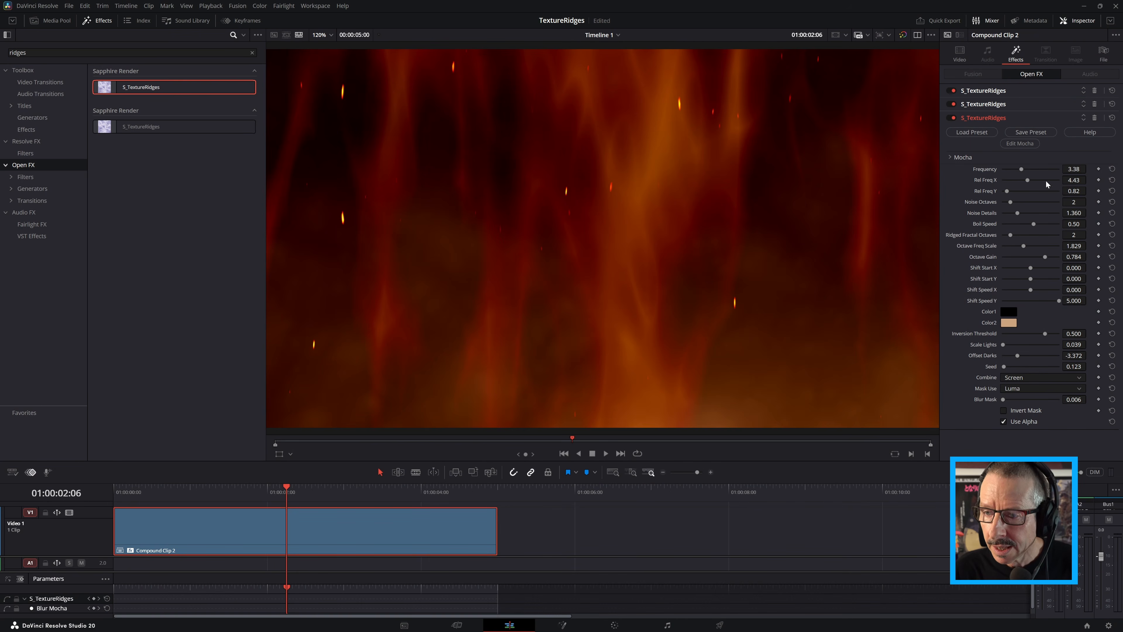
Disable the second and third S_TextureRidges effects and save the first effect's settings as a Sapphire preset named Flames 1
click(952, 118)
click(951, 104)
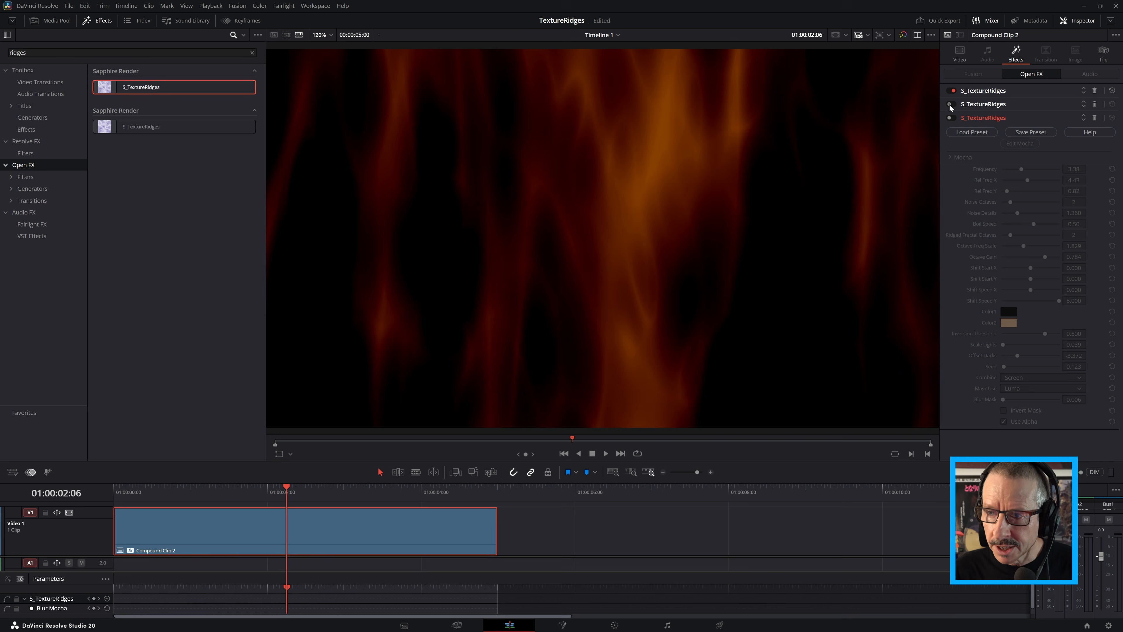
click(980, 90)
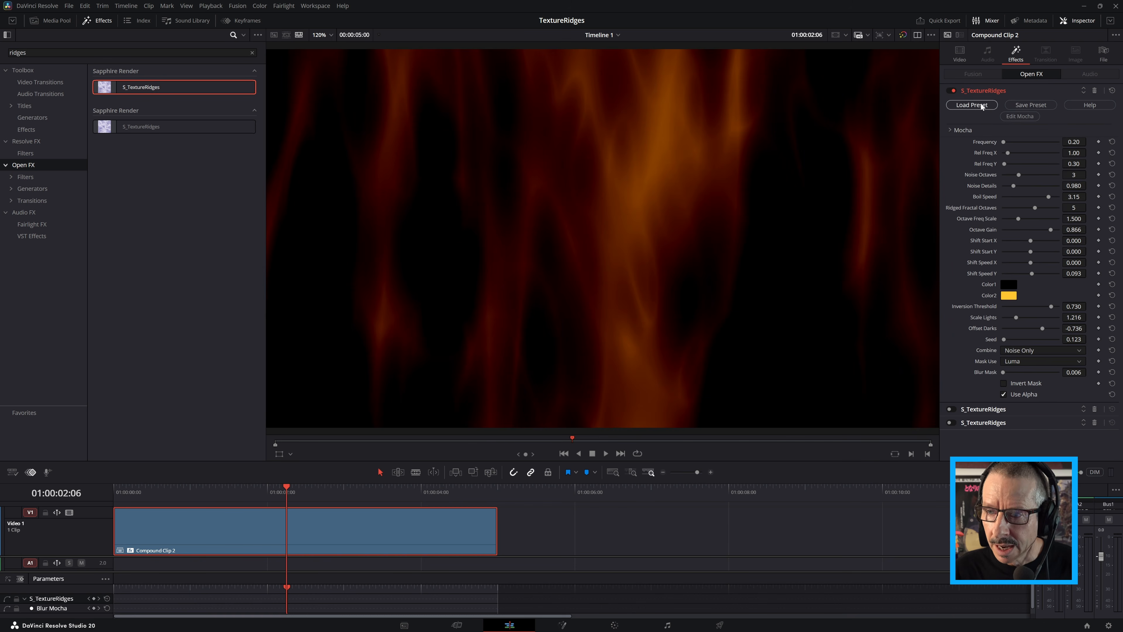
click(1023, 104)
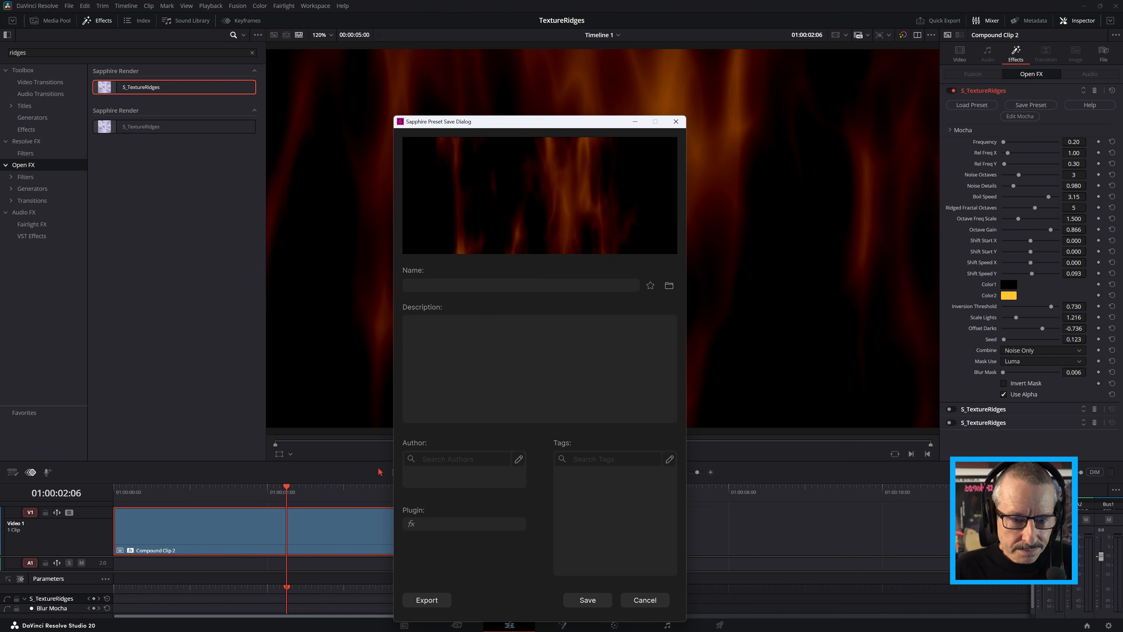
text(Falm)
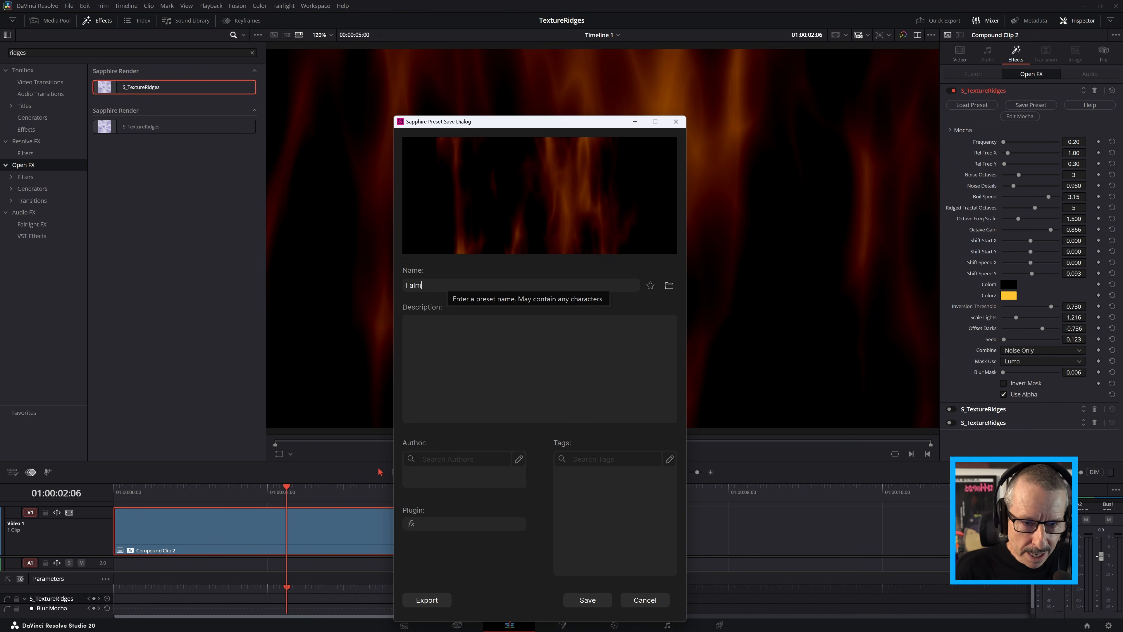
text(lames)
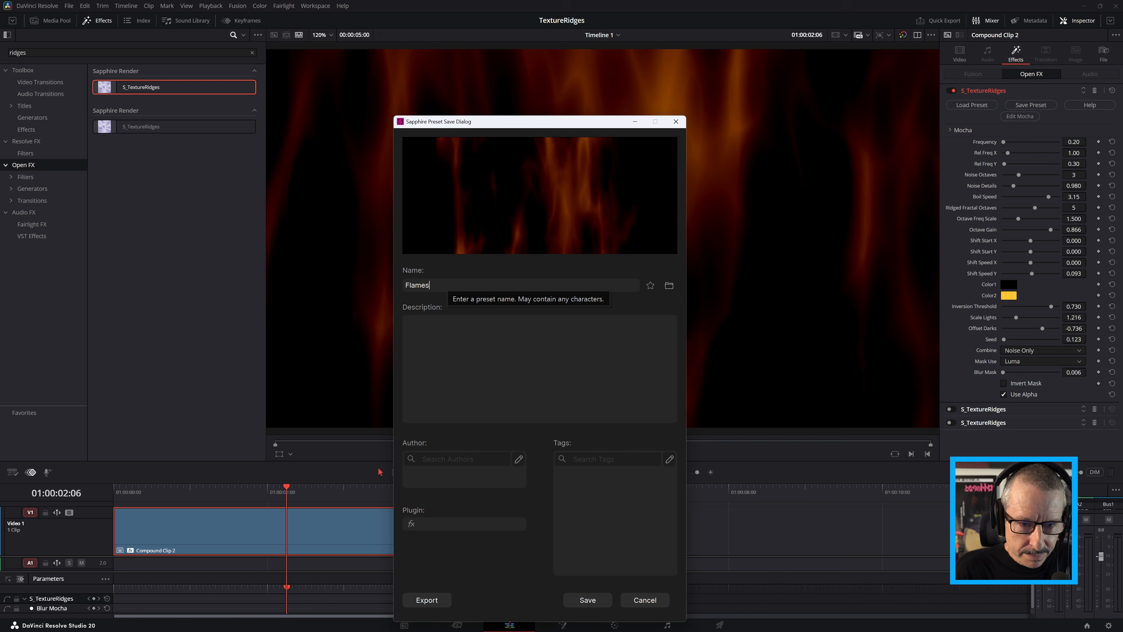
text( 1)
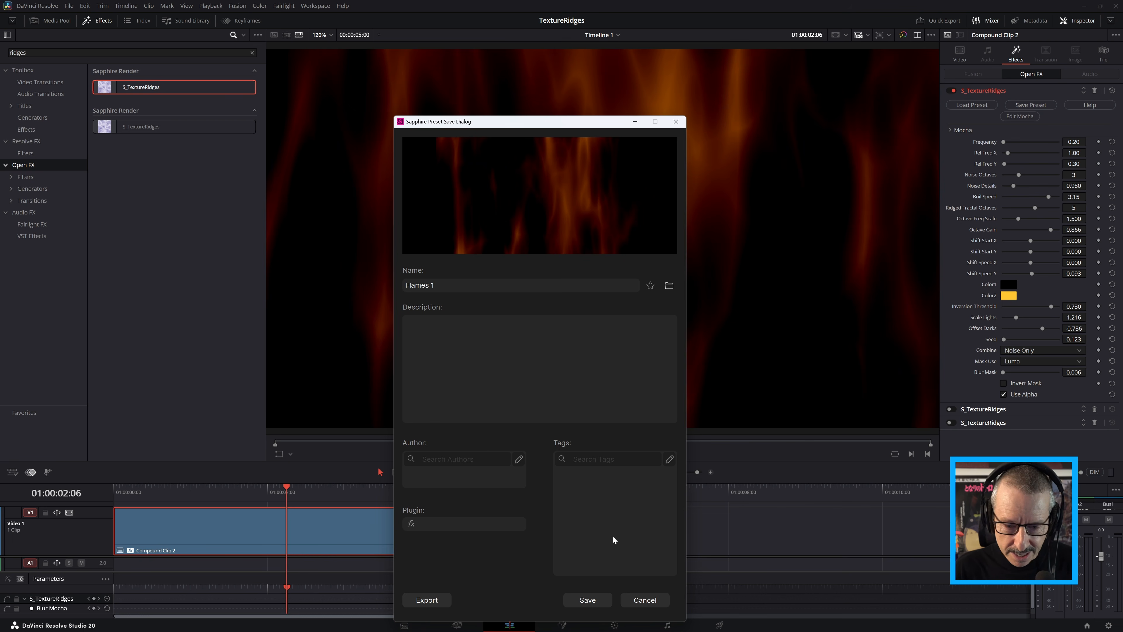
click(596, 600)
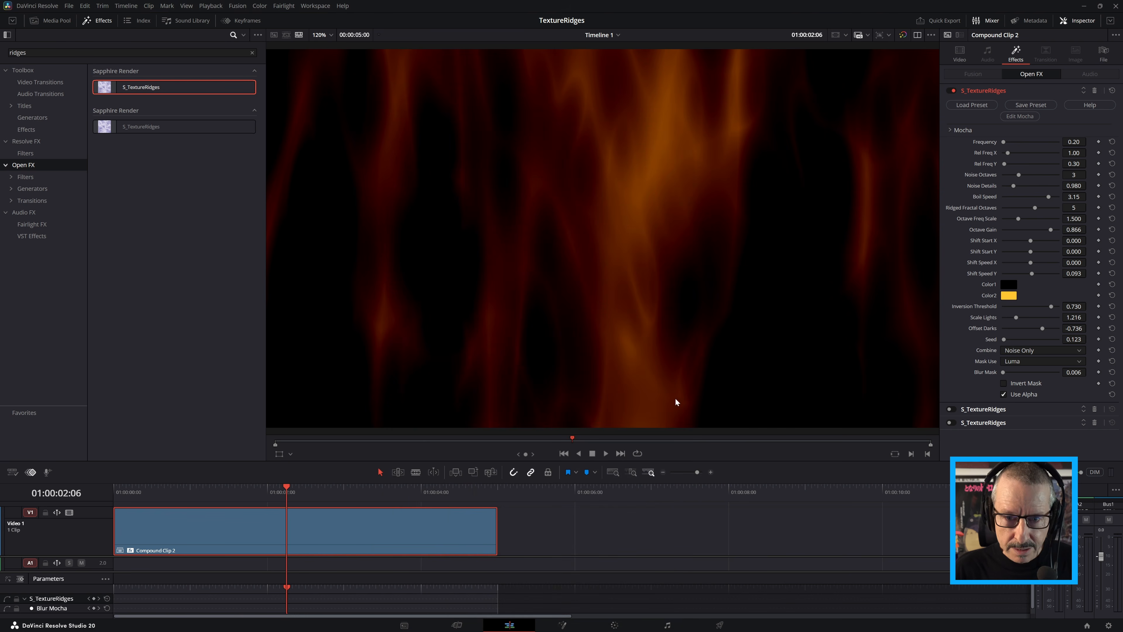
Disable the first effect, enable the second one and save its settings as a Sapphire preset named Smoke 1
click(949, 91)
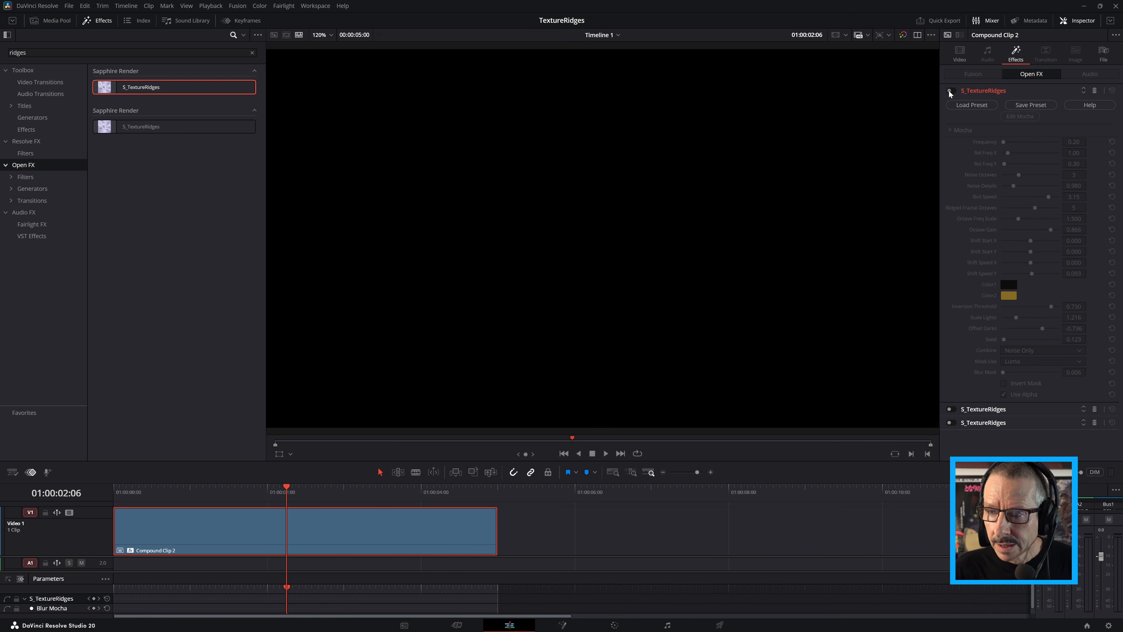
click(976, 90)
click(953, 104)
click(982, 104)
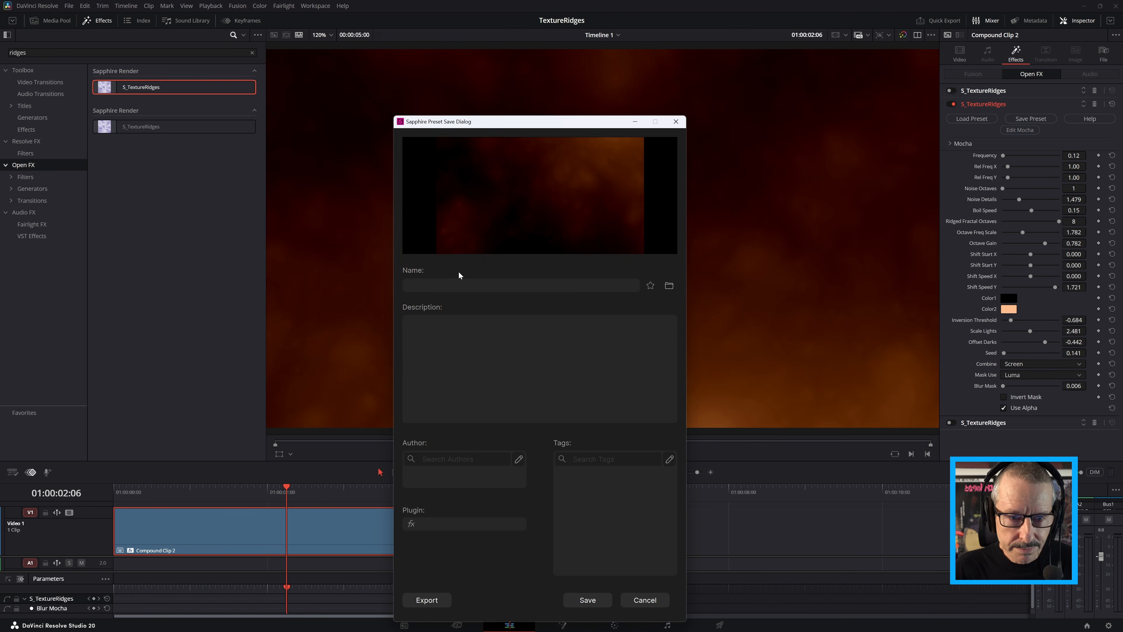
text(Smoke )
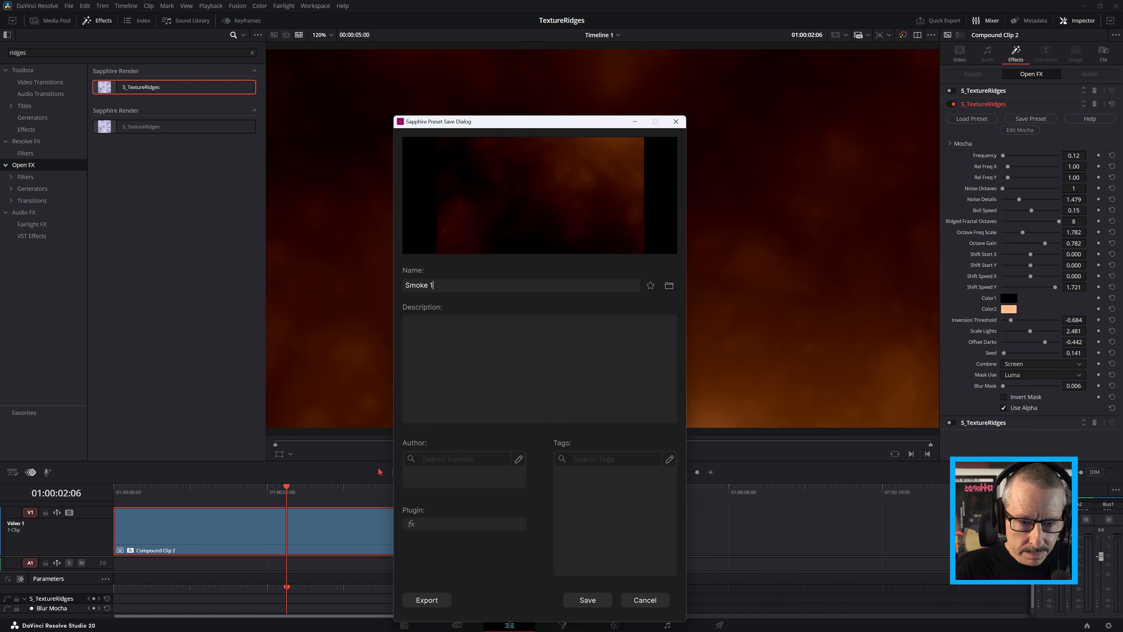
text(1)
click(588, 600)
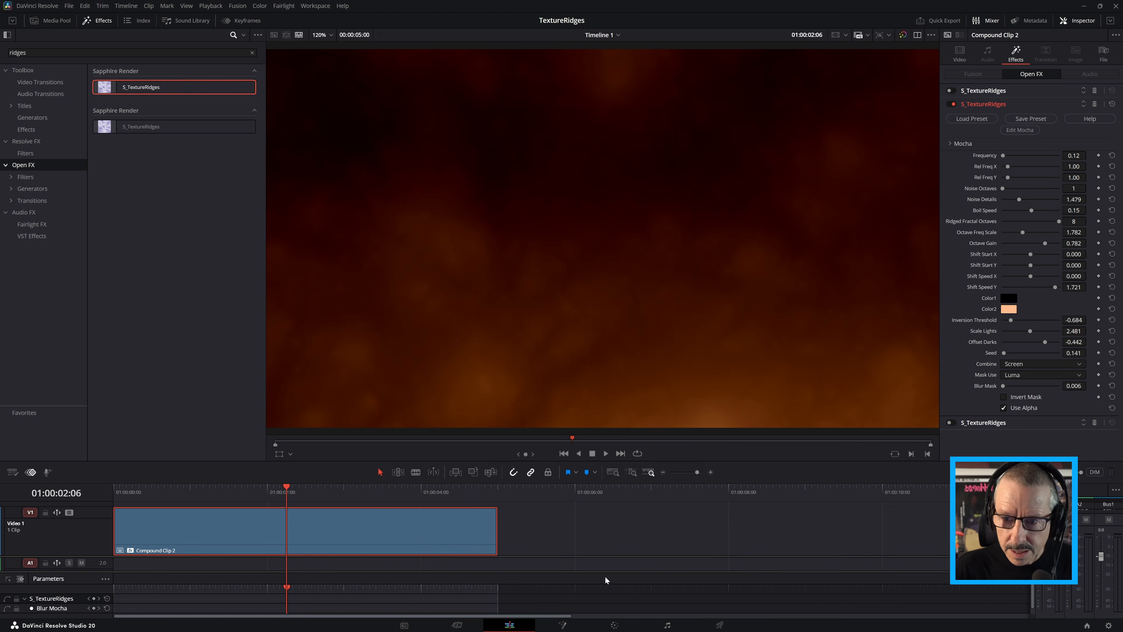
Disable the second effect, enable the third one and save its settings as a Sapphire preset named Embers 1
click(950, 104)
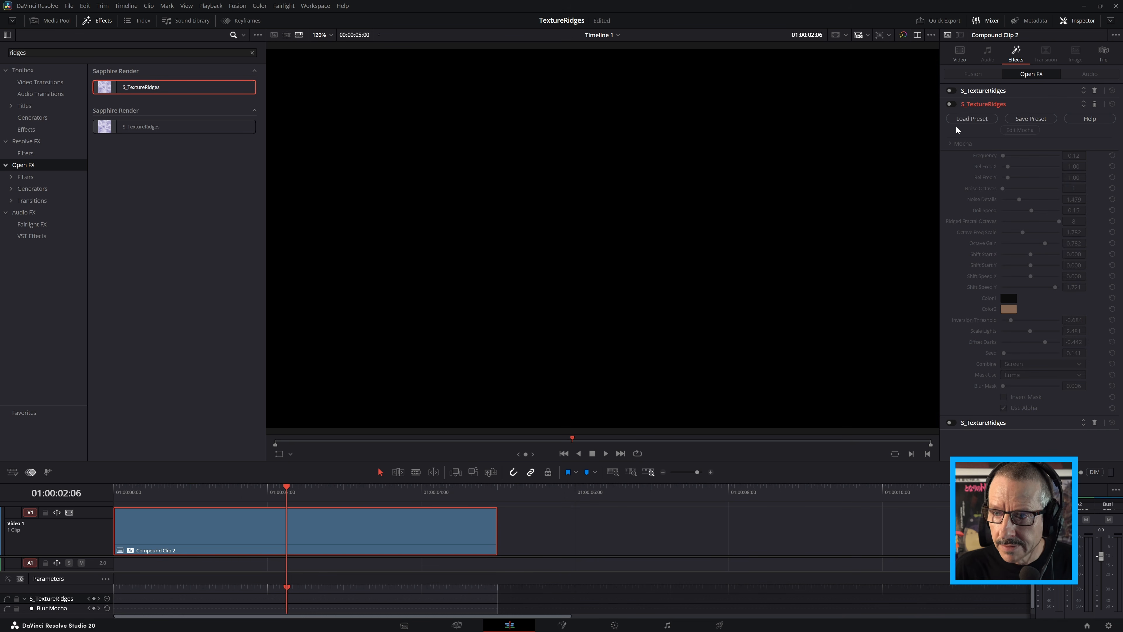
click(977, 104)
click(951, 117)
click(982, 118)
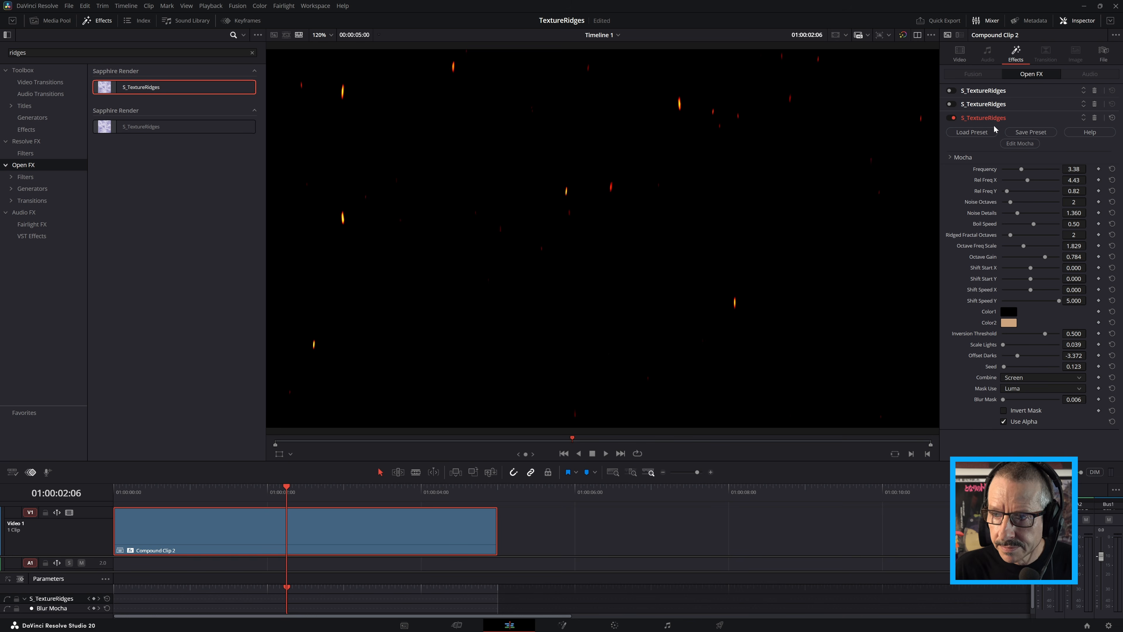
click(1026, 132)
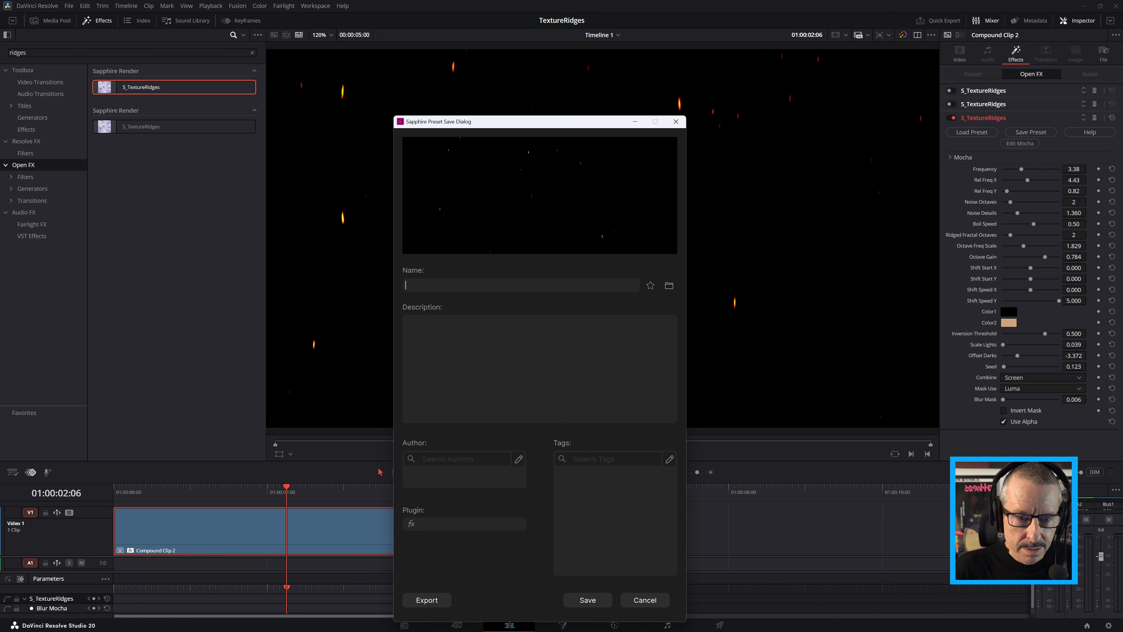
text(Embers)
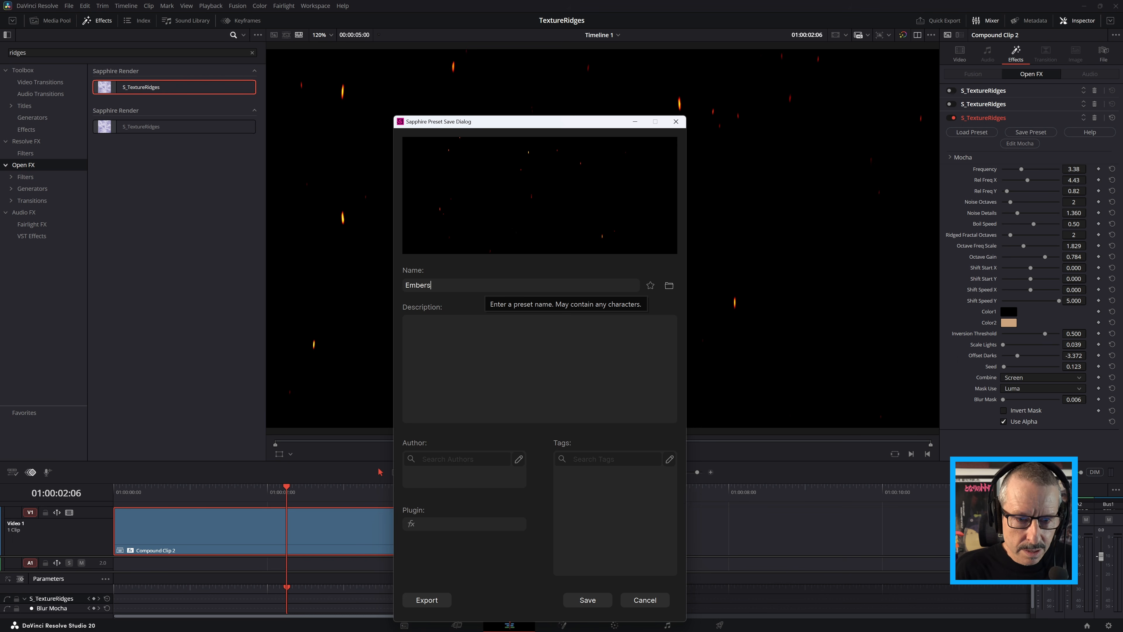
text( 1)
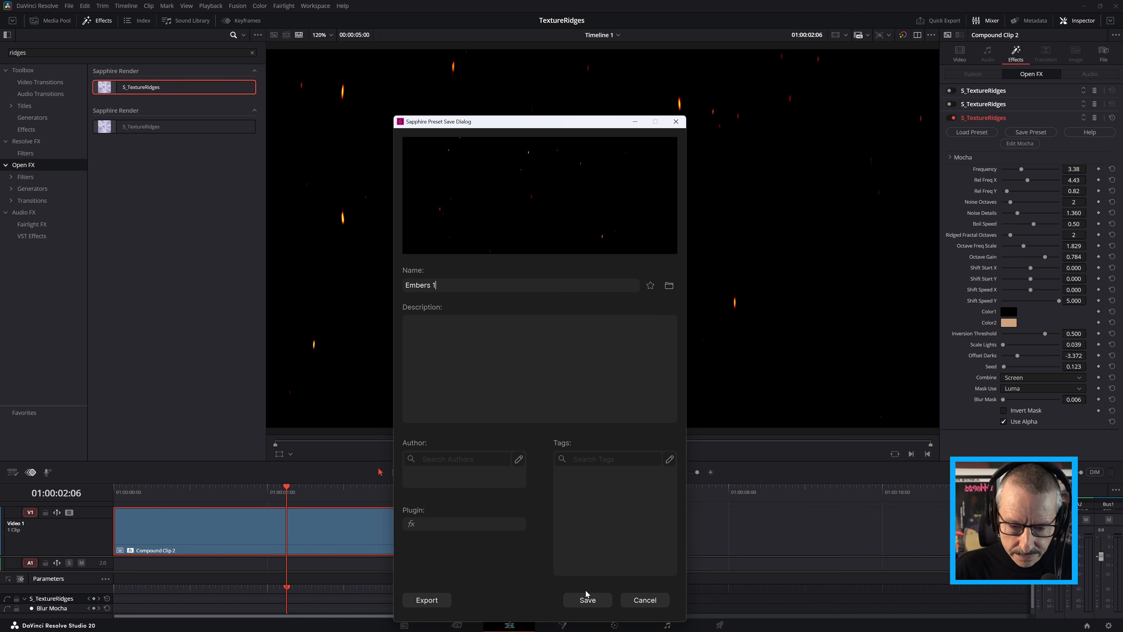
click(588, 600)
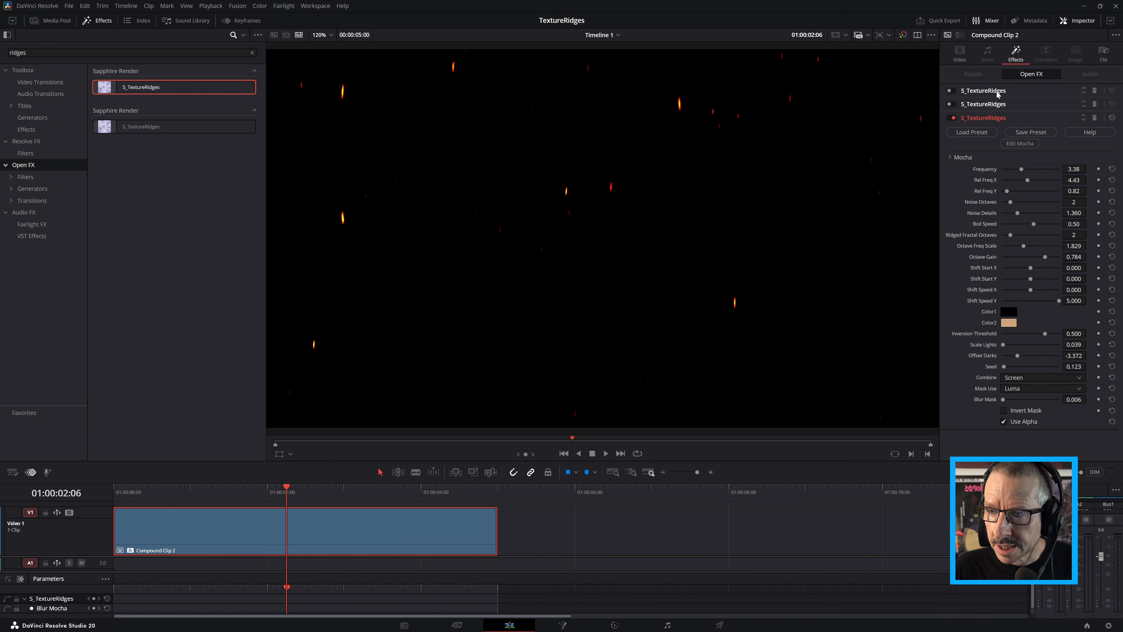
Delete all three S_TextureRidges effects from the compound clip and save the project
click(1093, 91)
click(1094, 91)
click(1094, 91)
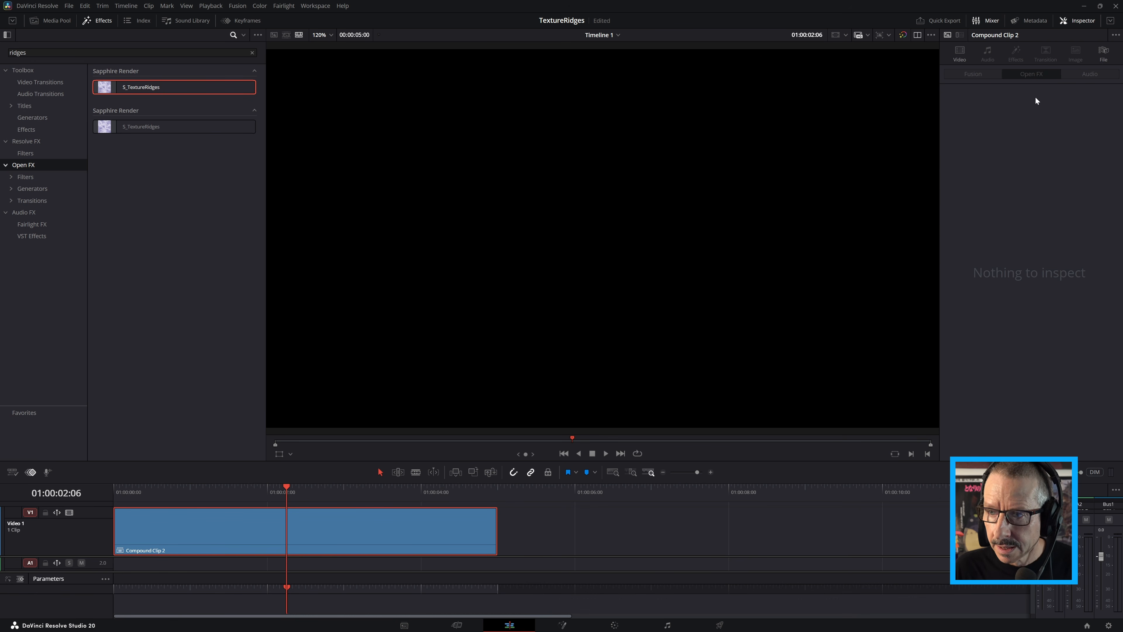
key(ctrl+s)
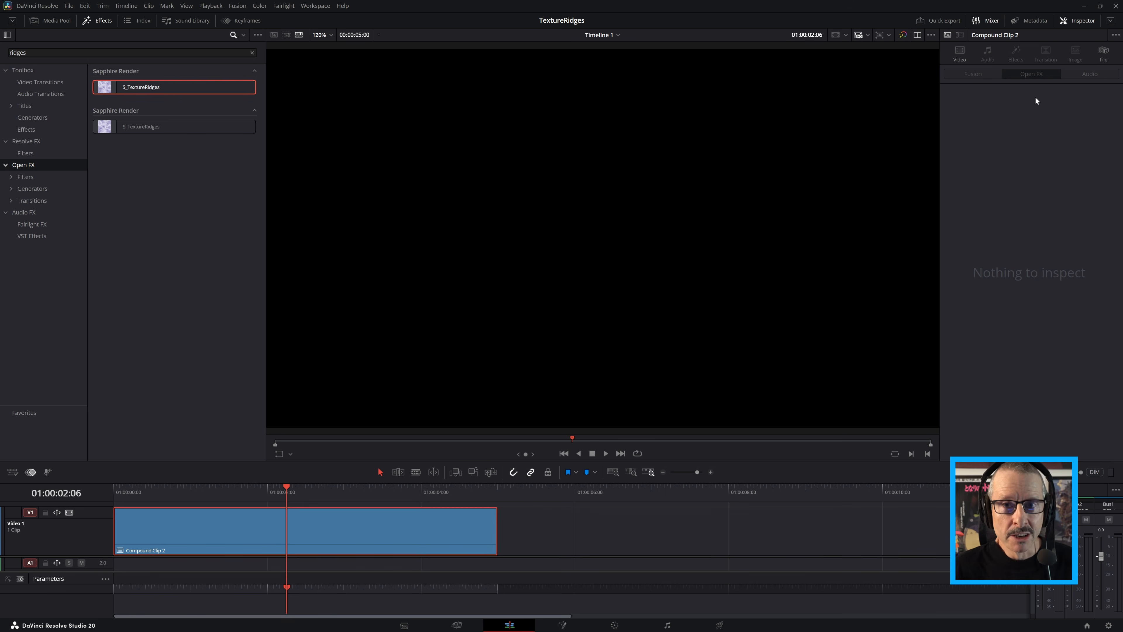
Find the Sapphire S_Effect by searching for "effect" and apply it to Compound Clip 2 on the timeline
click(252, 52)
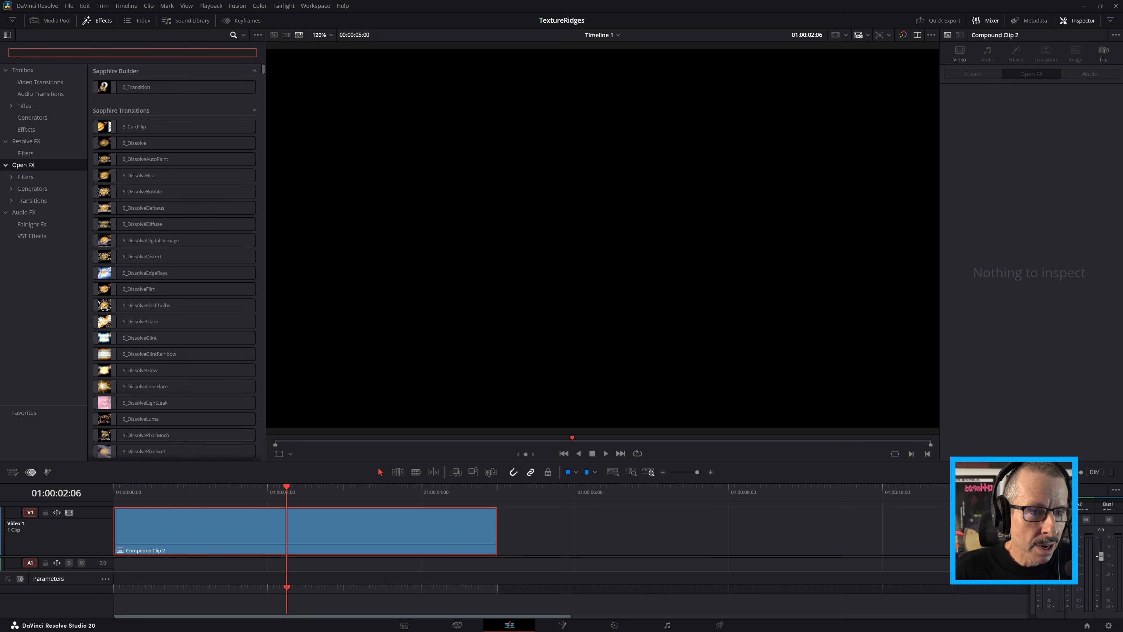
text(effect)
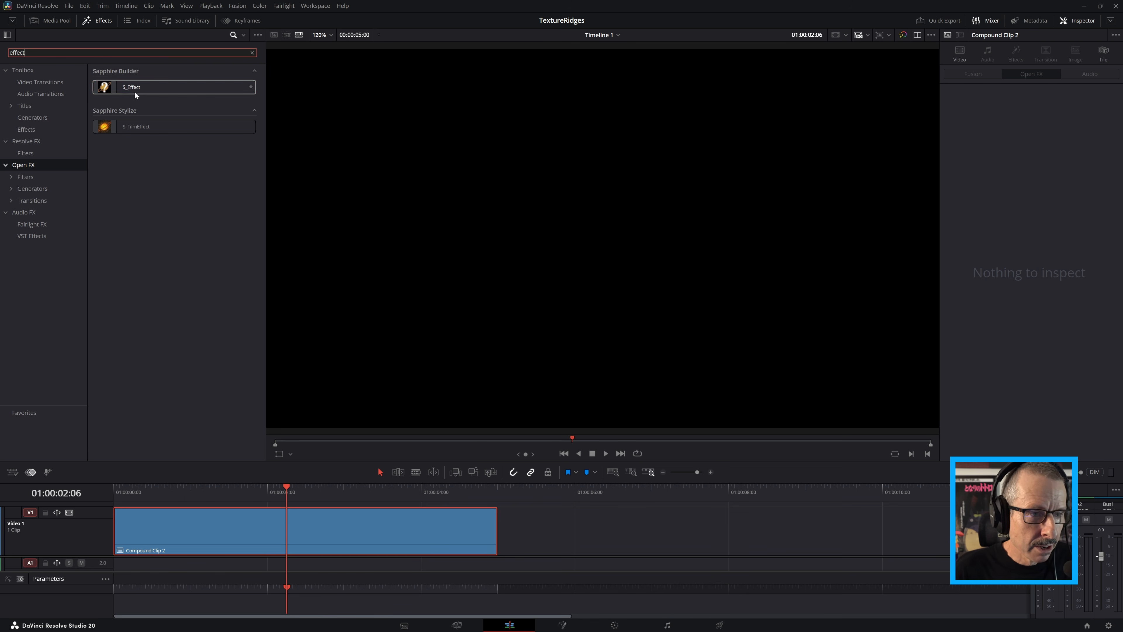
drag(138, 90, 248, 529)
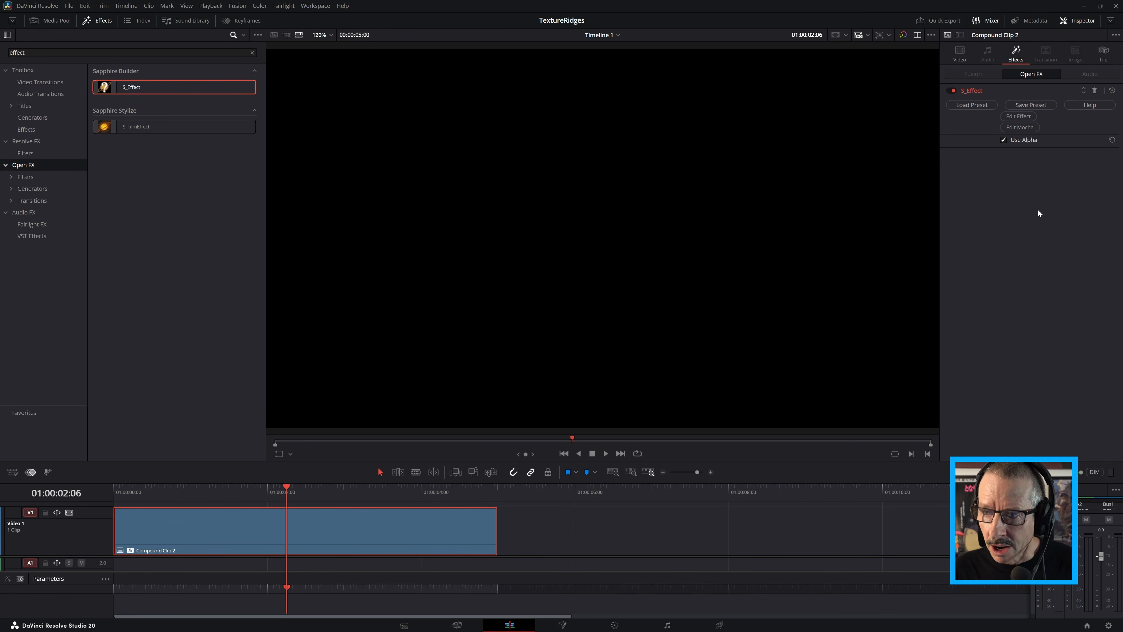
Load the Flames 1 preset into S_Effect and look over its TextureRidges 1 parameters
click(979, 105)
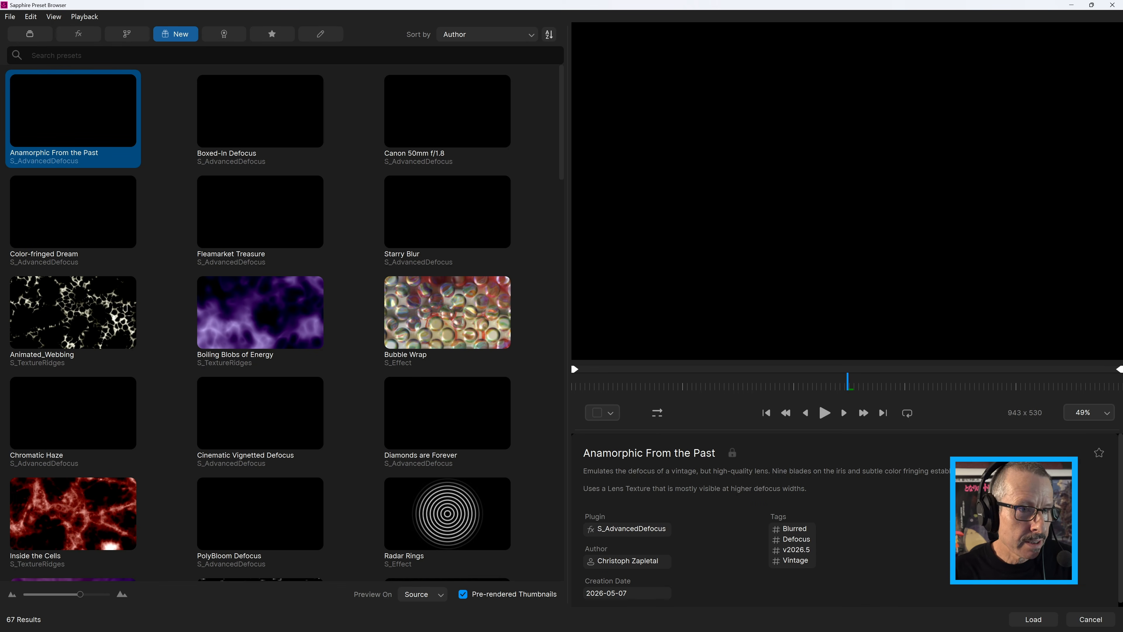
text(f)
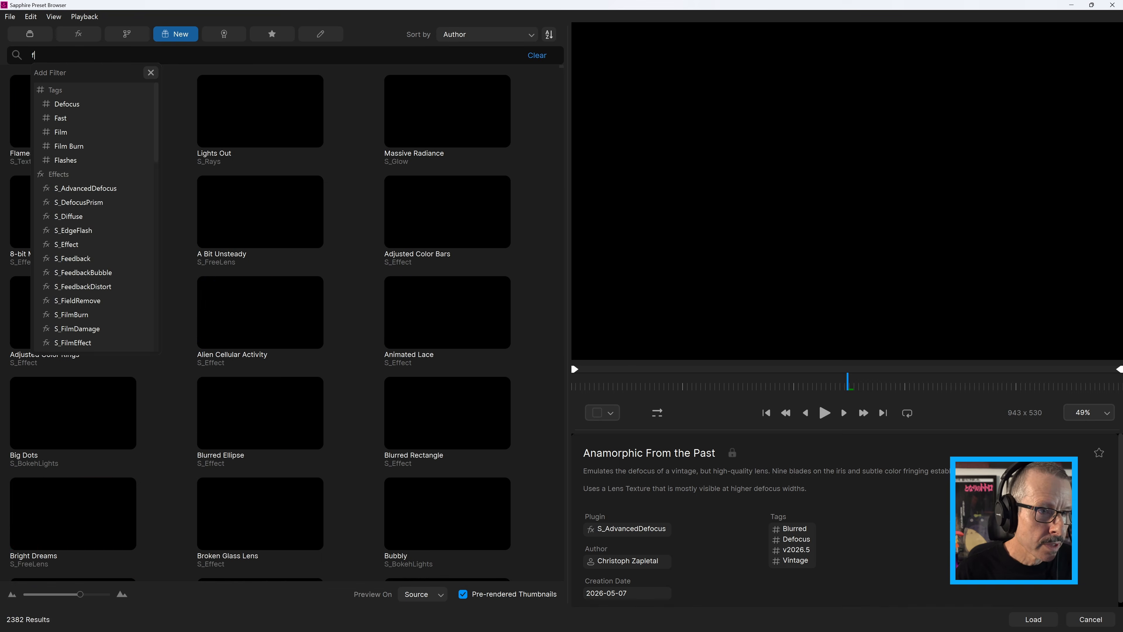
text(lames 1)
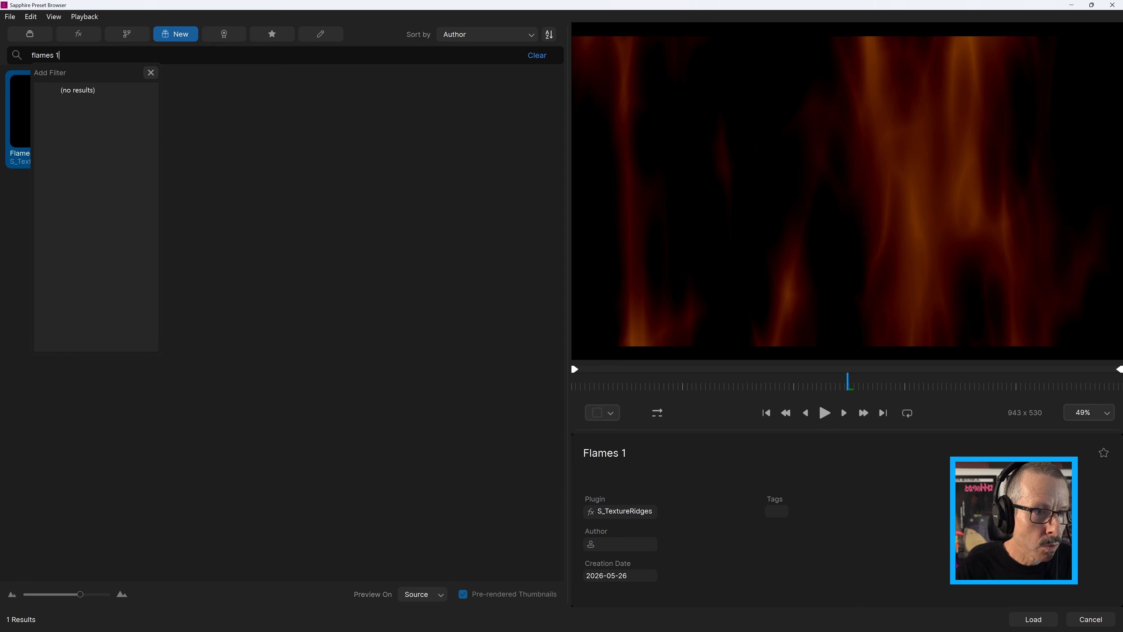
click(21, 108)
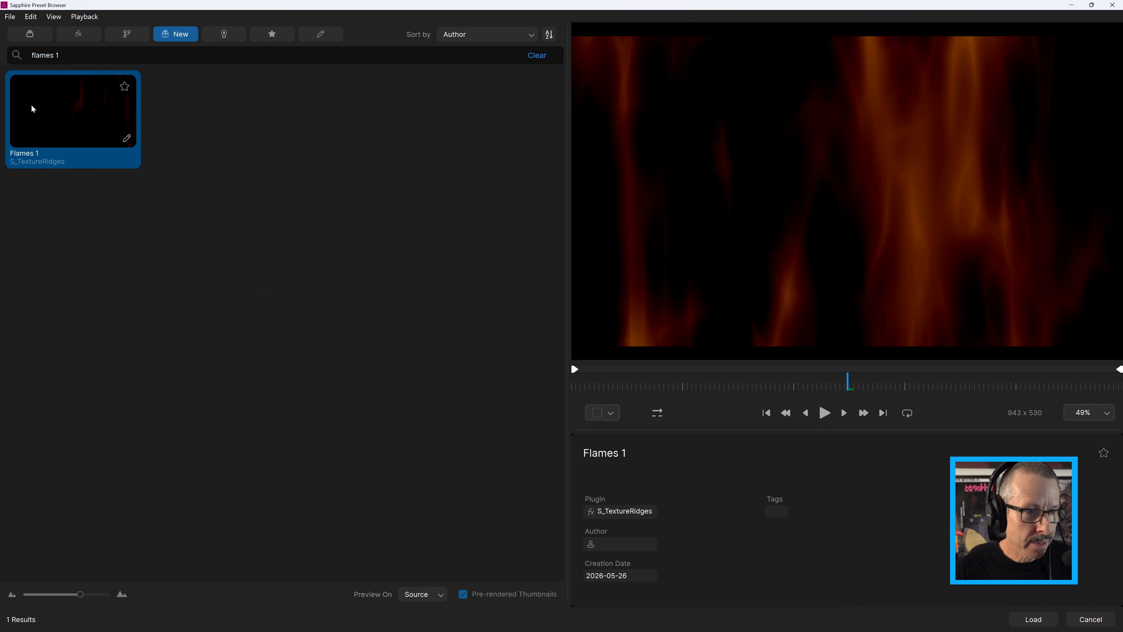
click(1033, 620)
click(951, 153)
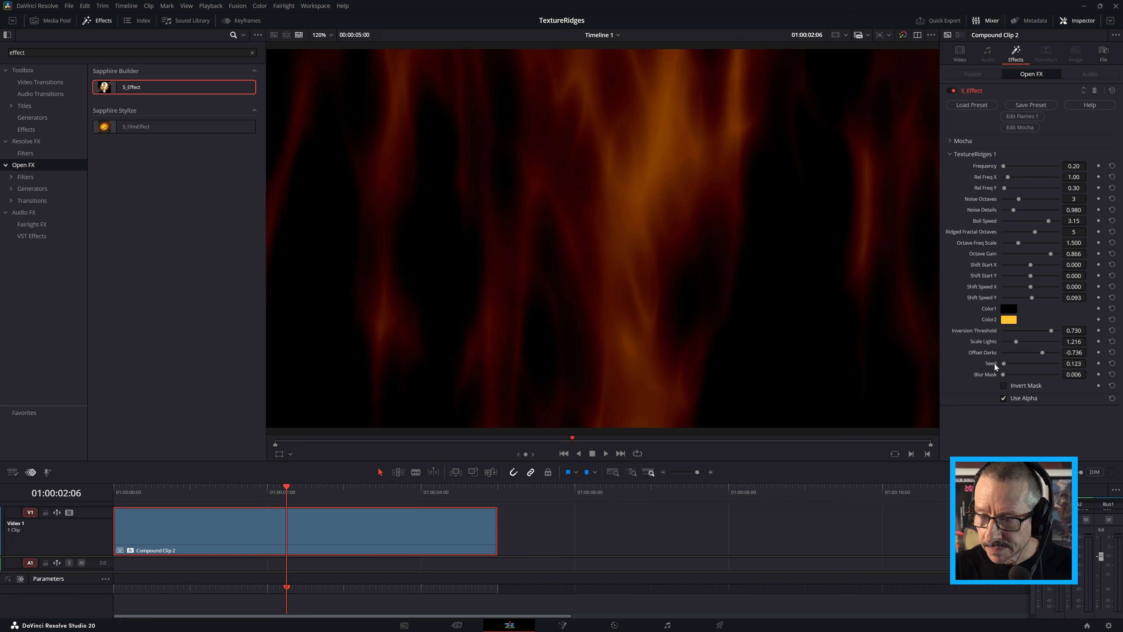
click(951, 154)
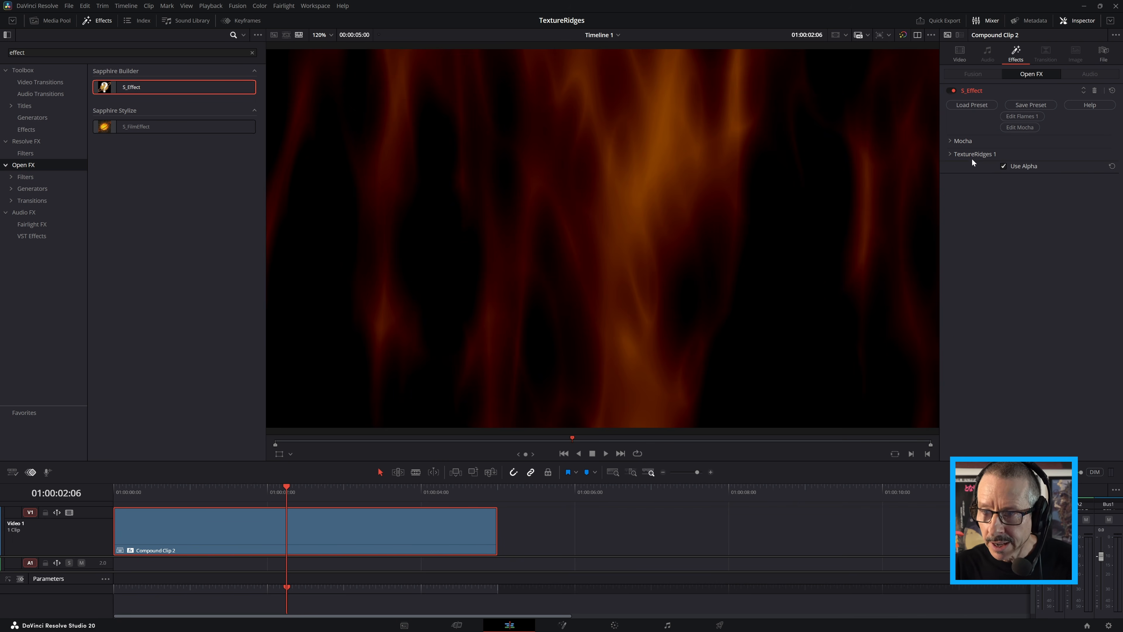
Edit the Flames 1 effect in the Effect Builder, disconnecting Mask from TextureRidges 1 and spacing out the TextureRidges 1 and Result nodes
click(1022, 117)
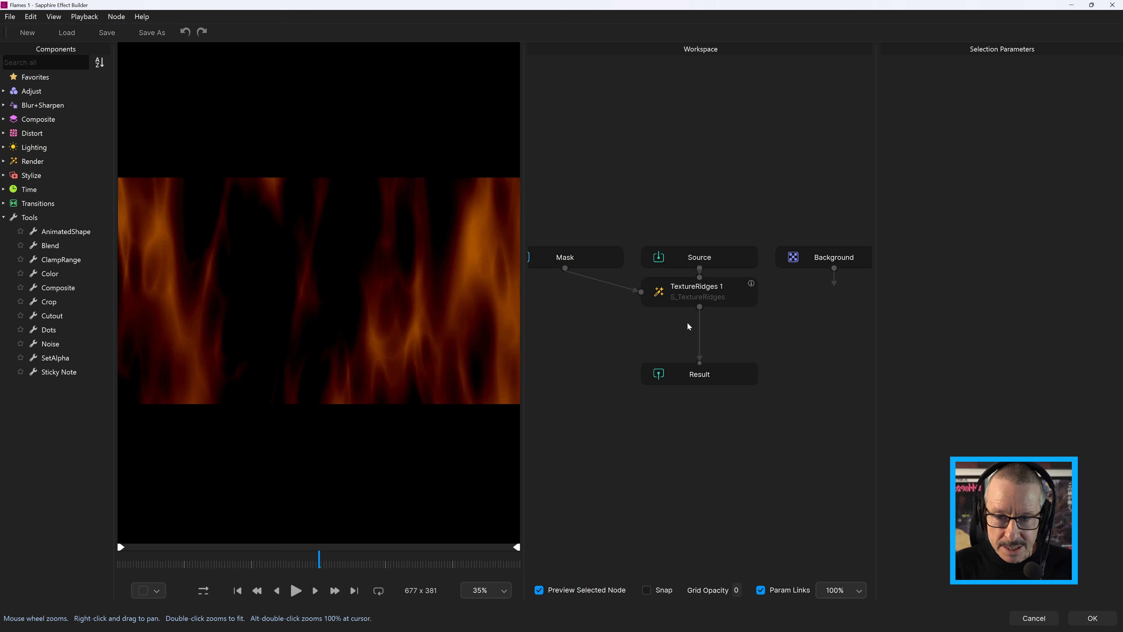
drag(523, 299, 559, 299)
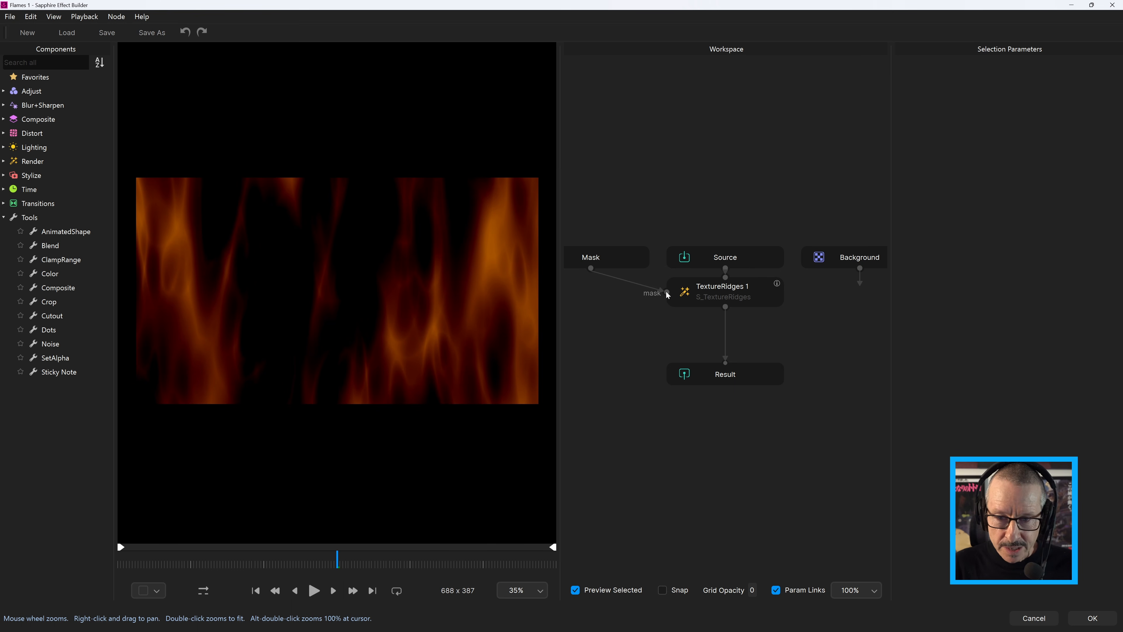
mouse_move(660, 290)
mouse_down()
mouse_move(634, 316)
mouse_move(650, 299)
mouse_up()
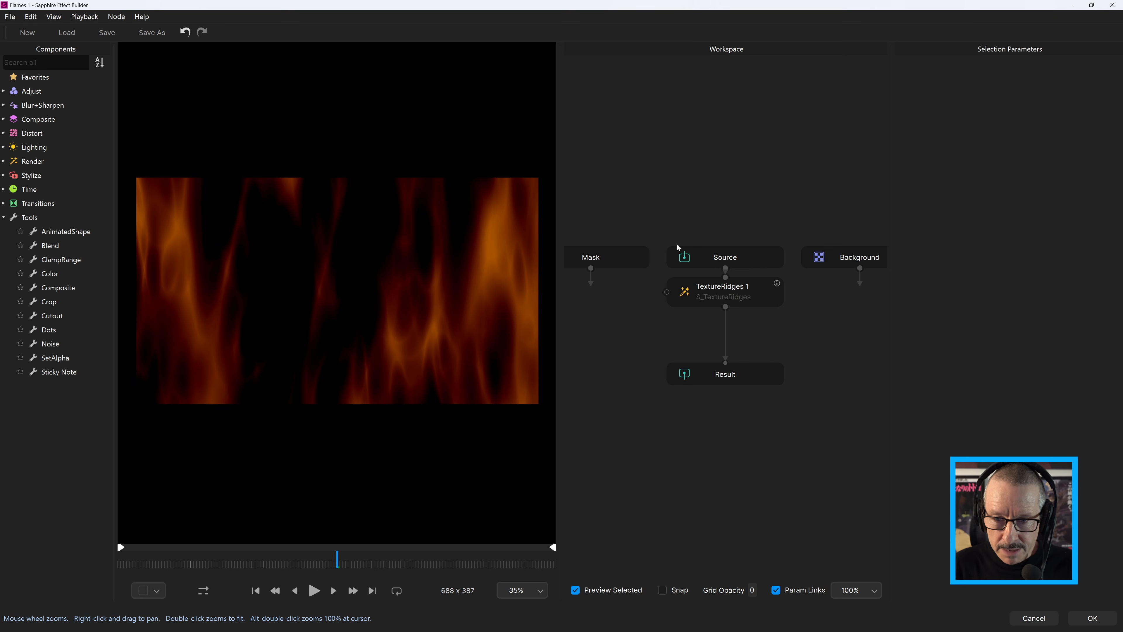
drag(731, 295, 732, 318)
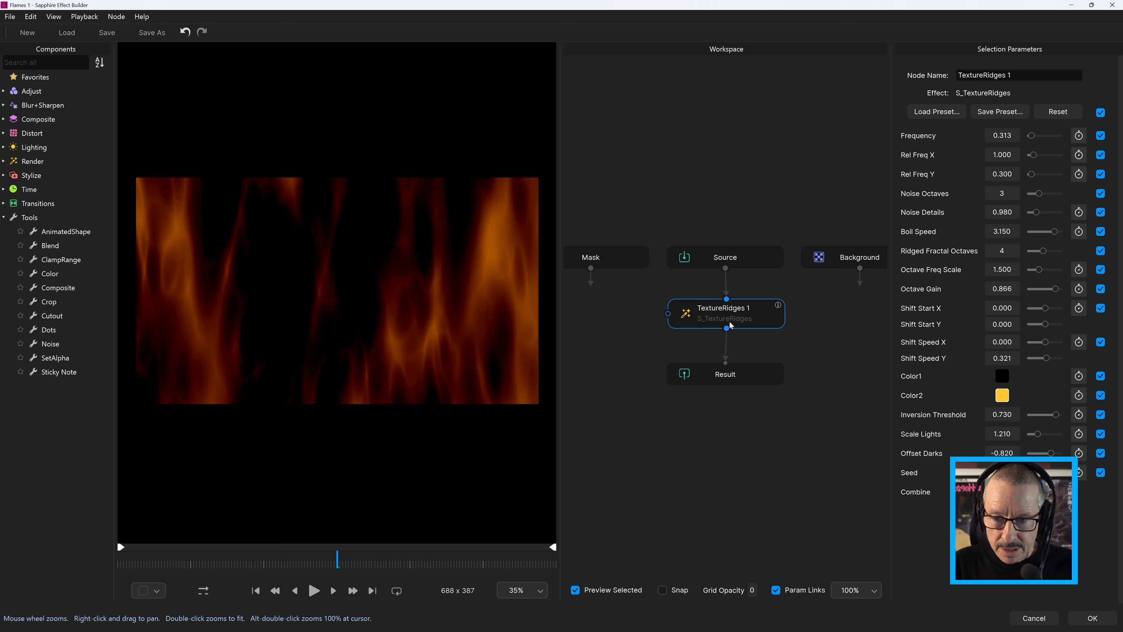
drag(730, 384, 734, 418)
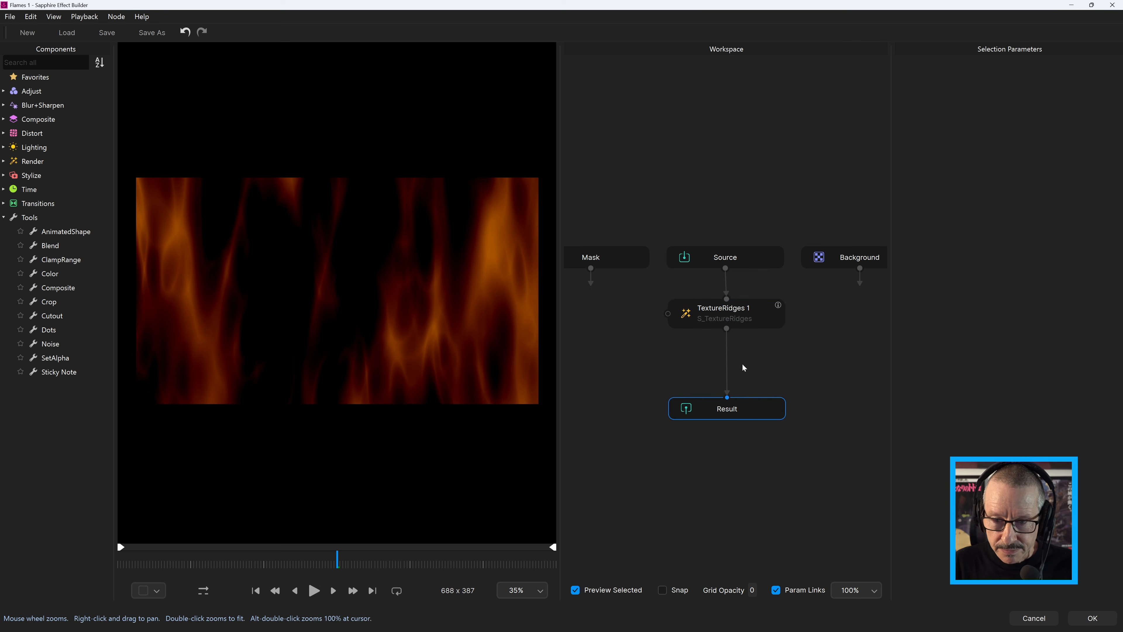
Insert a duplicate of TextureRidges 1 between that node and Result, and load the Smoke 1 preset into the duplicate
click(745, 323)
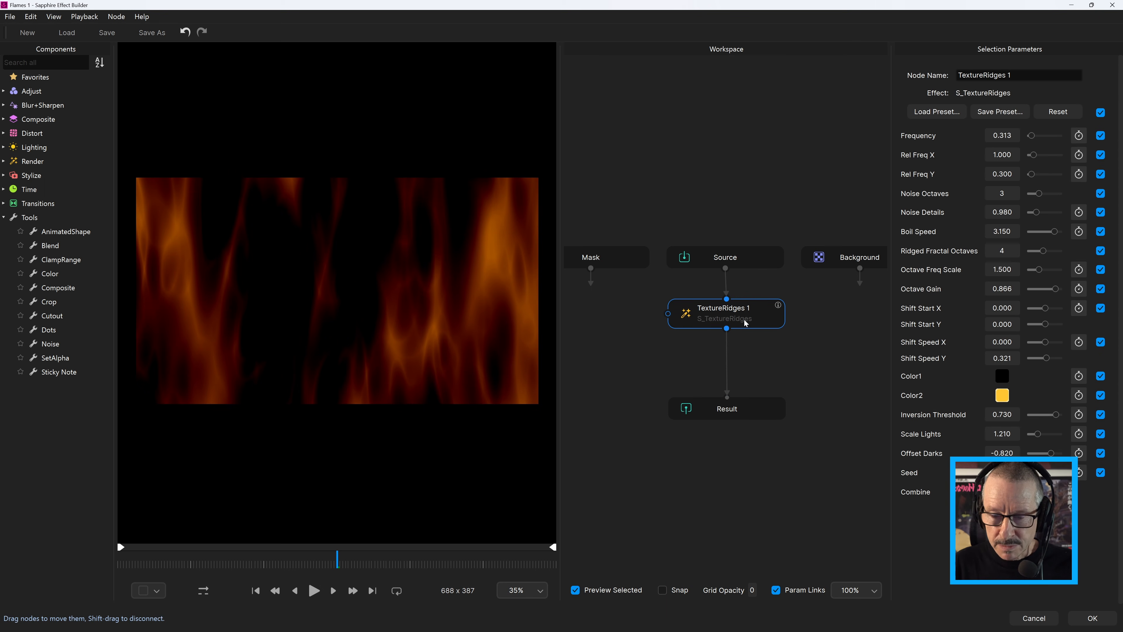
right_click(745, 324)
click(776, 349)
drag(776, 324, 742, 357)
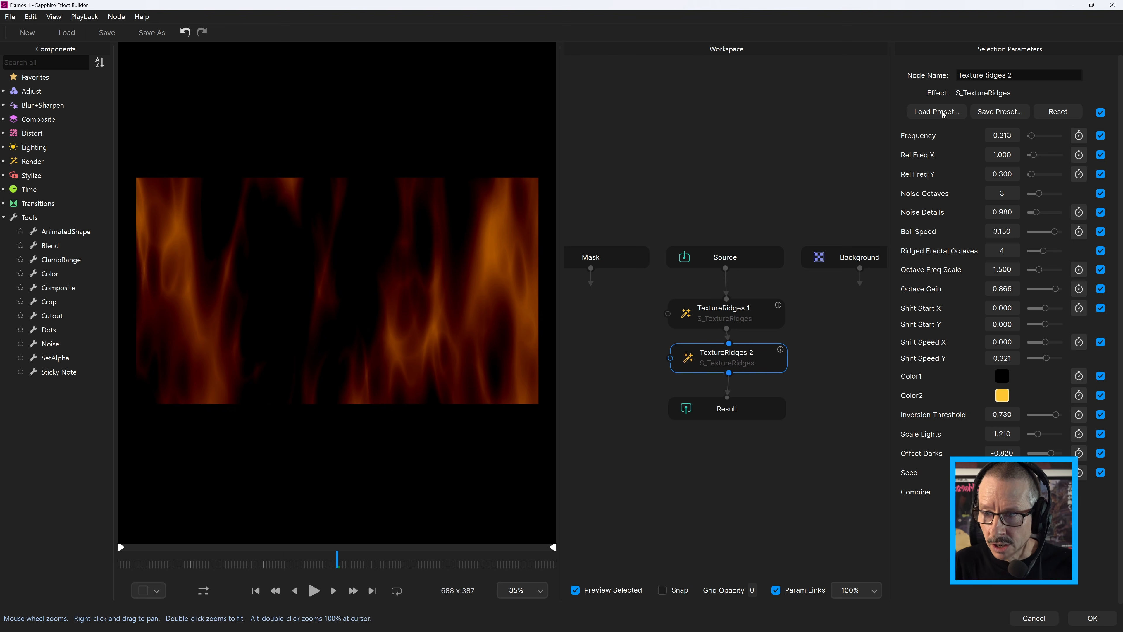
click(942, 114)
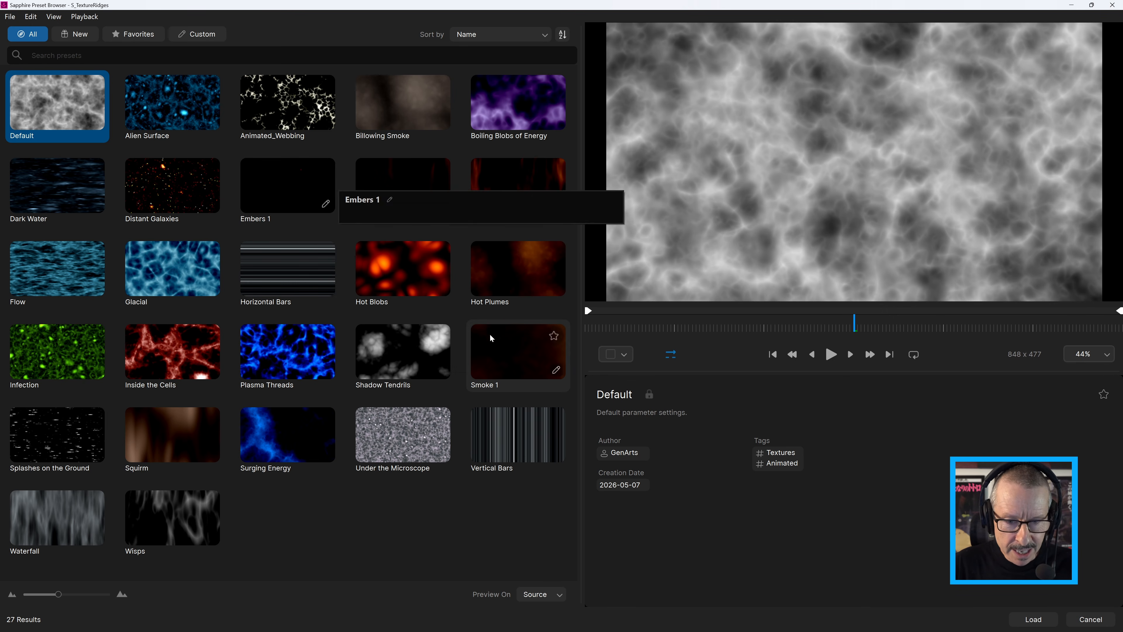
click(512, 349)
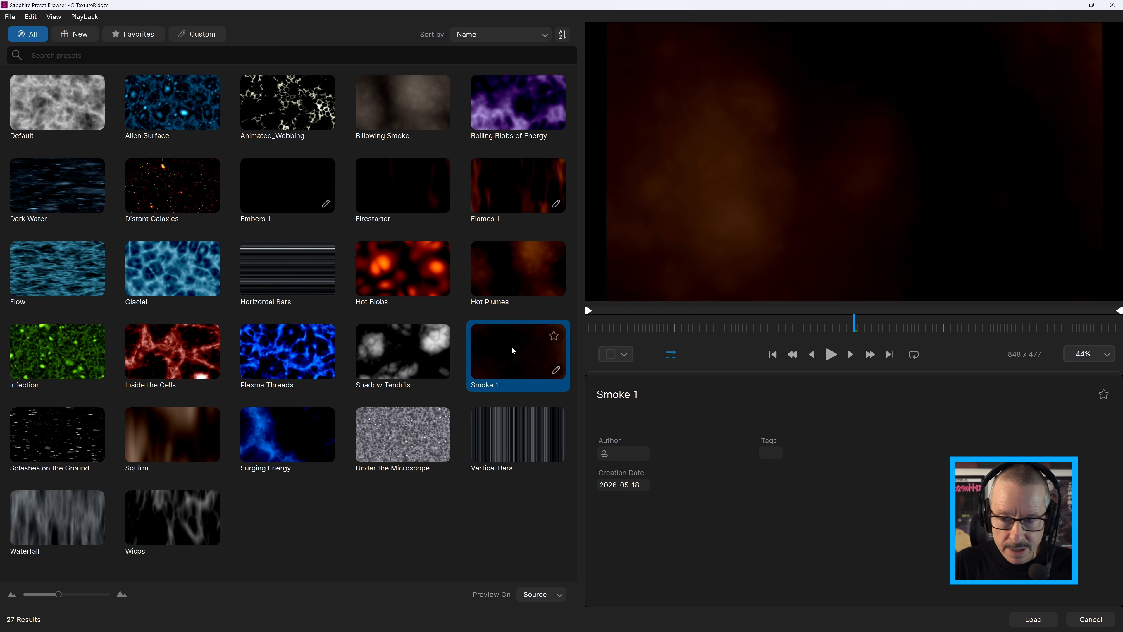
click(1026, 619)
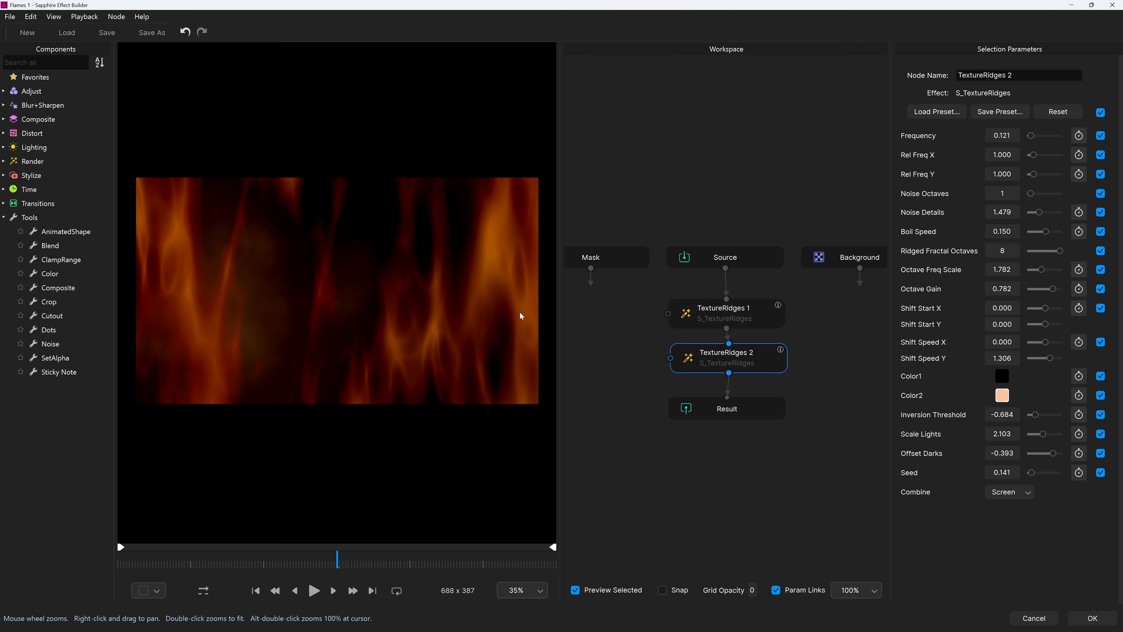
Duplicate the TextureRidges 2 node and insert the copy between TextureRidges 2 and Result, moving Result down to make room
right_click(738, 364)
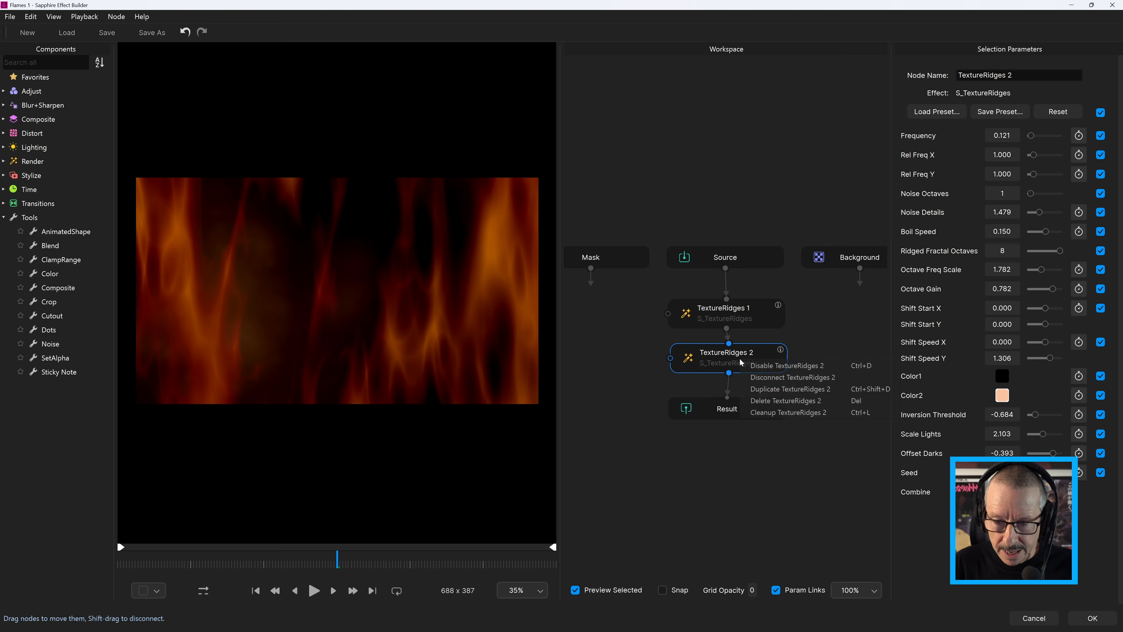
click(771, 377)
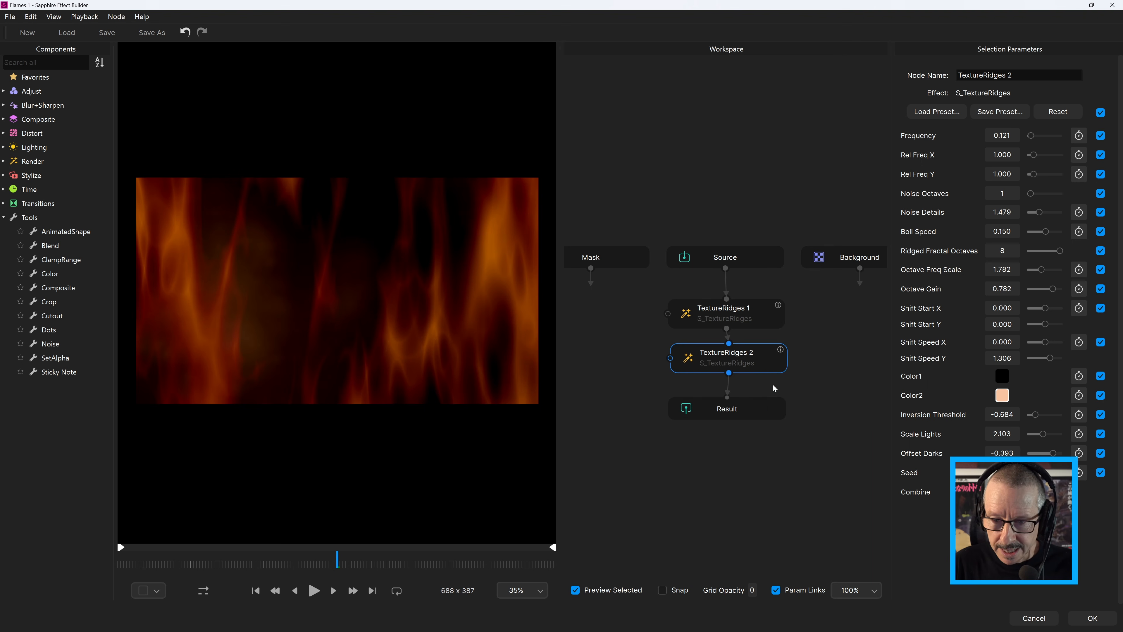
drag(745, 405, 752, 452)
drag(770, 364, 736, 402)
drag(758, 460, 752, 460)
click(753, 399)
Load the Embers 1 preset into TextureRidges 3 and play back the combined effect from an earlier frame
click(962, 115)
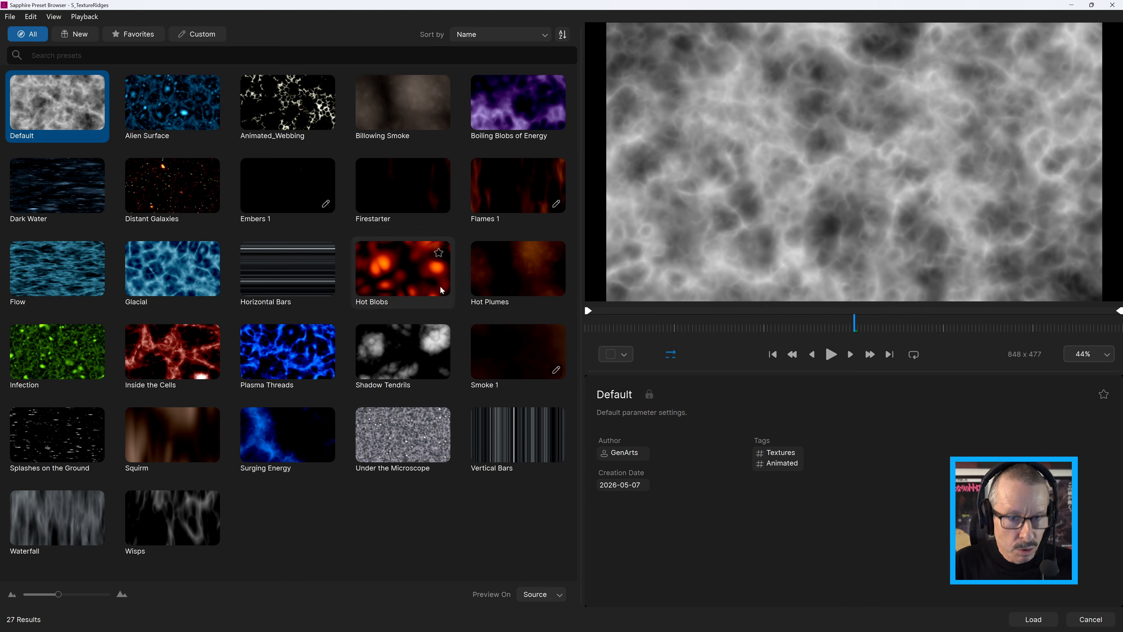
click(293, 183)
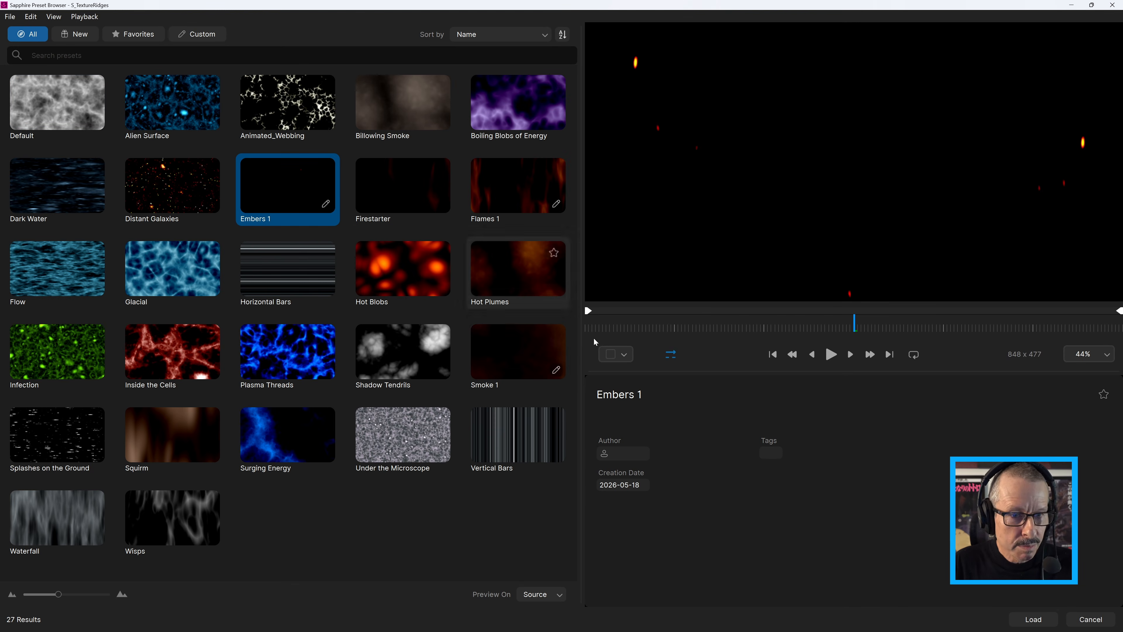
click(1033, 618)
click(285, 562)
click(314, 590)
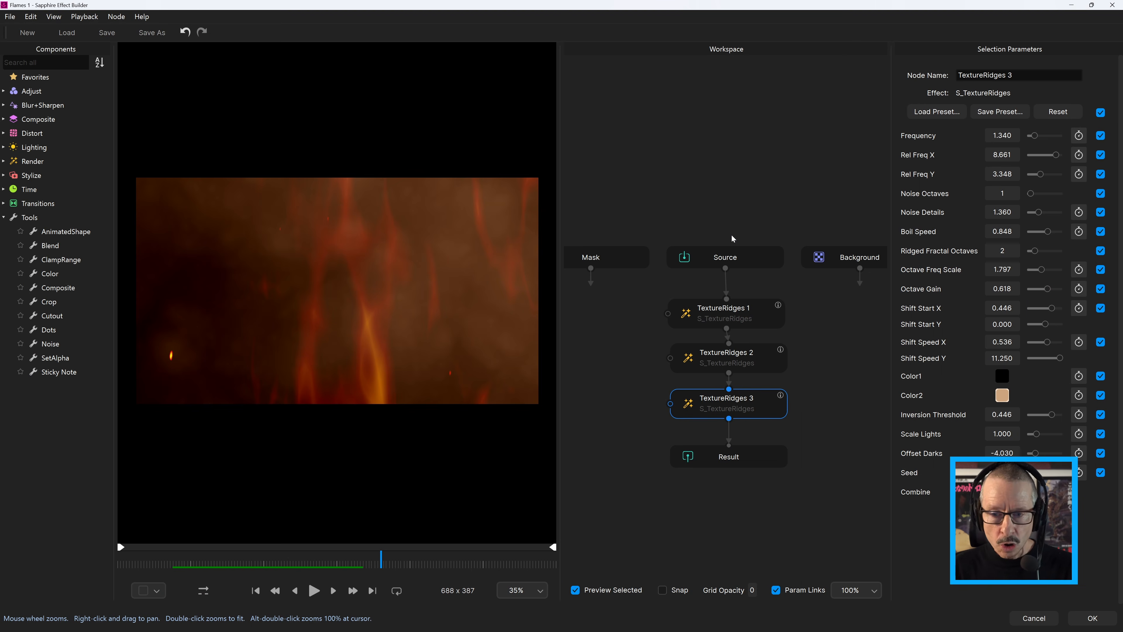
Expose only the Color2 and Seed parameters of the TextureRidges 1 and TextureRidges 2 nodes
click(746, 315)
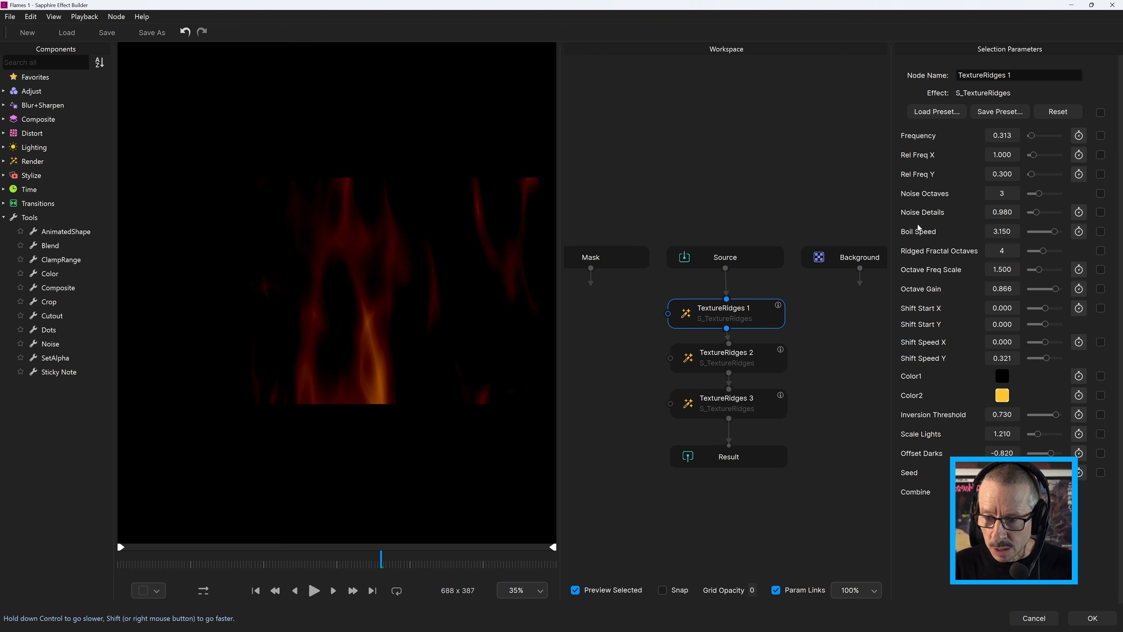
click(1101, 395)
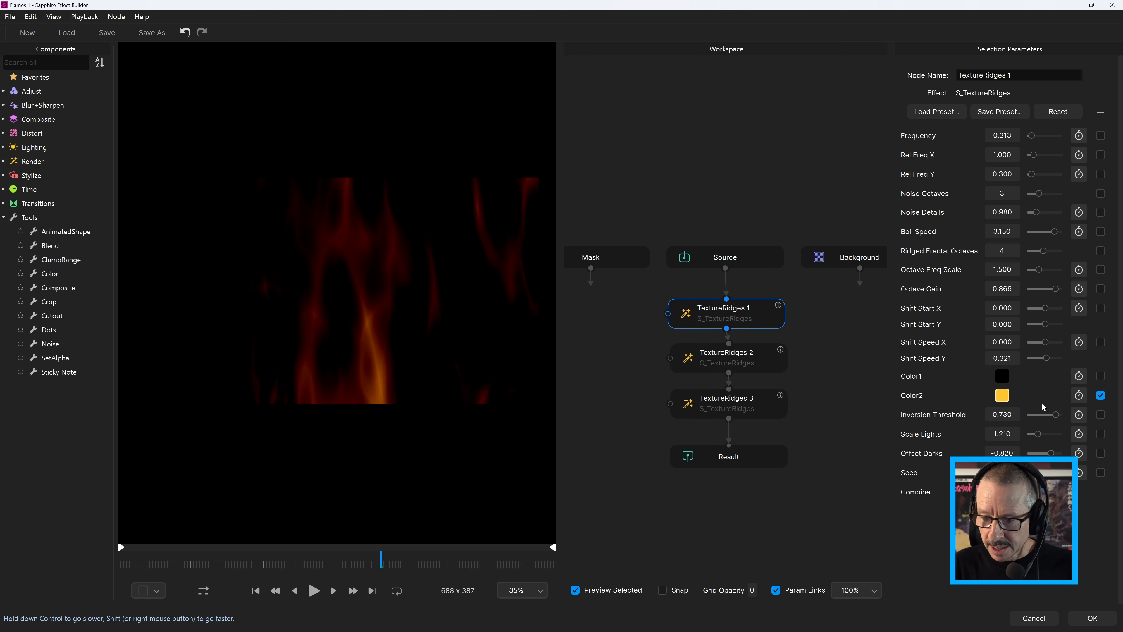
click(751, 360)
click(1100, 113)
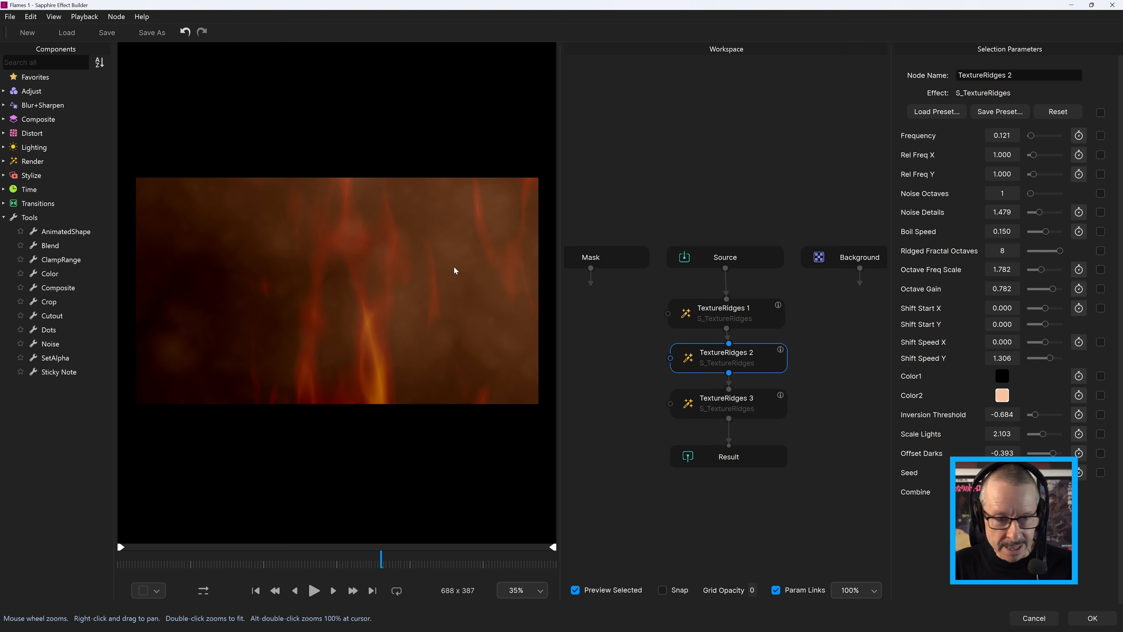
click(1100, 395)
click(1100, 473)
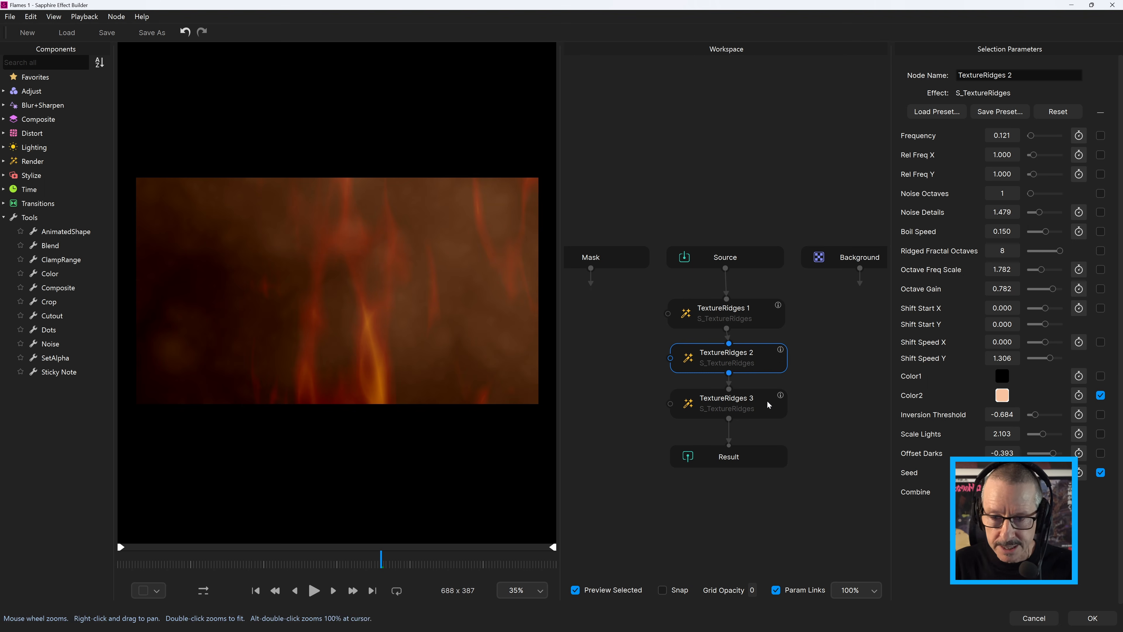
Expose only the Frequency, Color2 and Seed parameters of TextureRidges 3 and scrub the preview to another frame
click(756, 407)
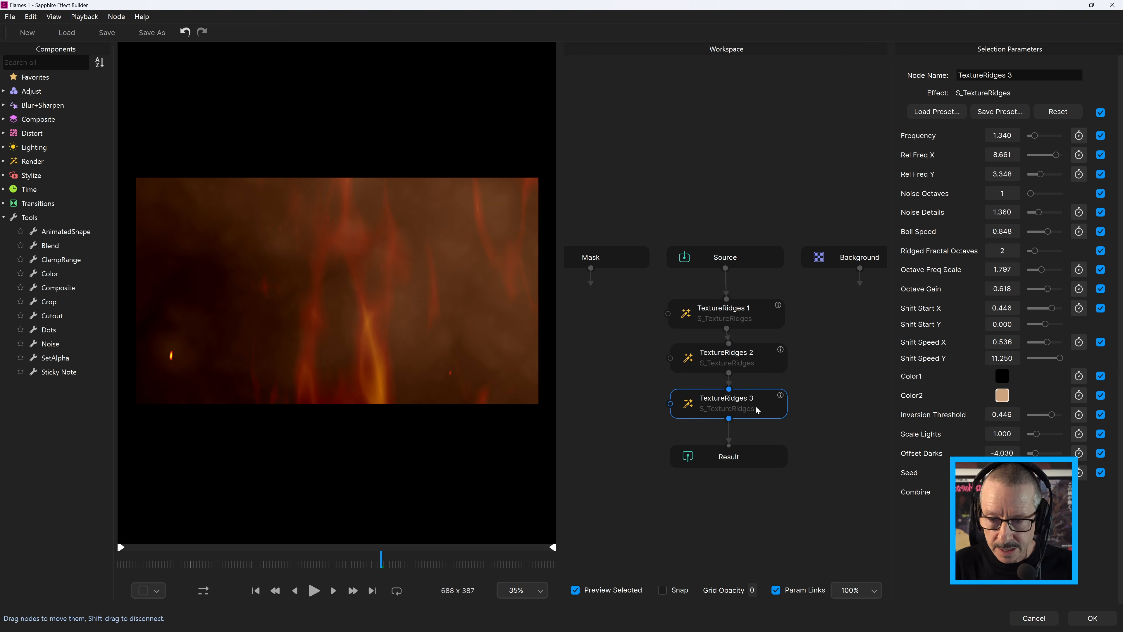
click(1101, 112)
click(1100, 395)
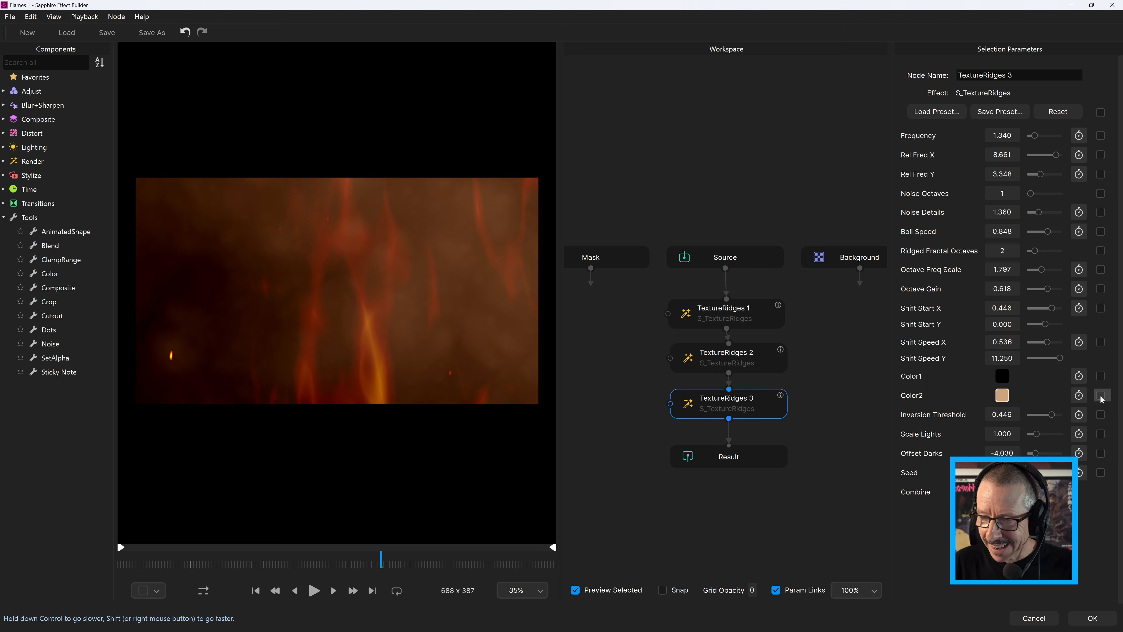
click(1101, 473)
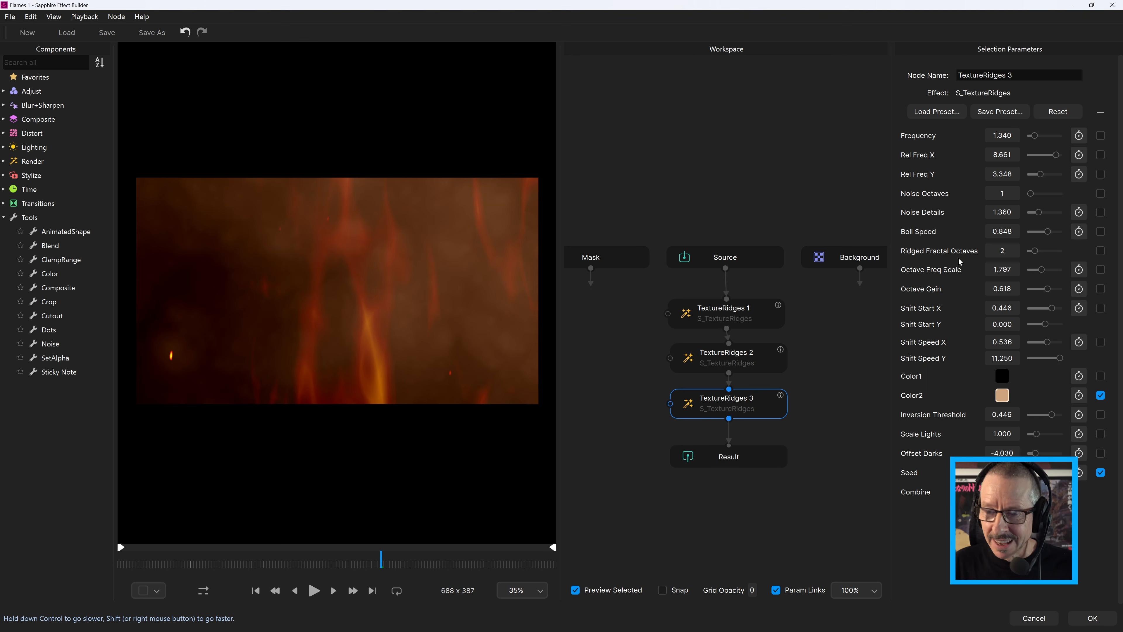
click(1101, 136)
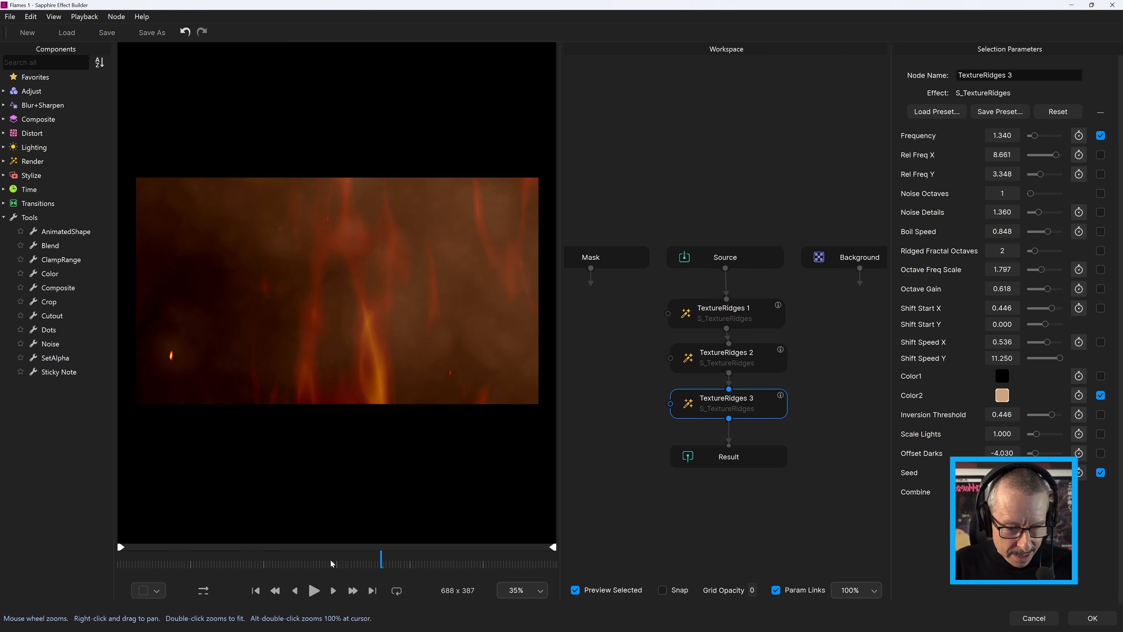
drag(335, 561, 358, 561)
click(10, 17)
click(30, 52)
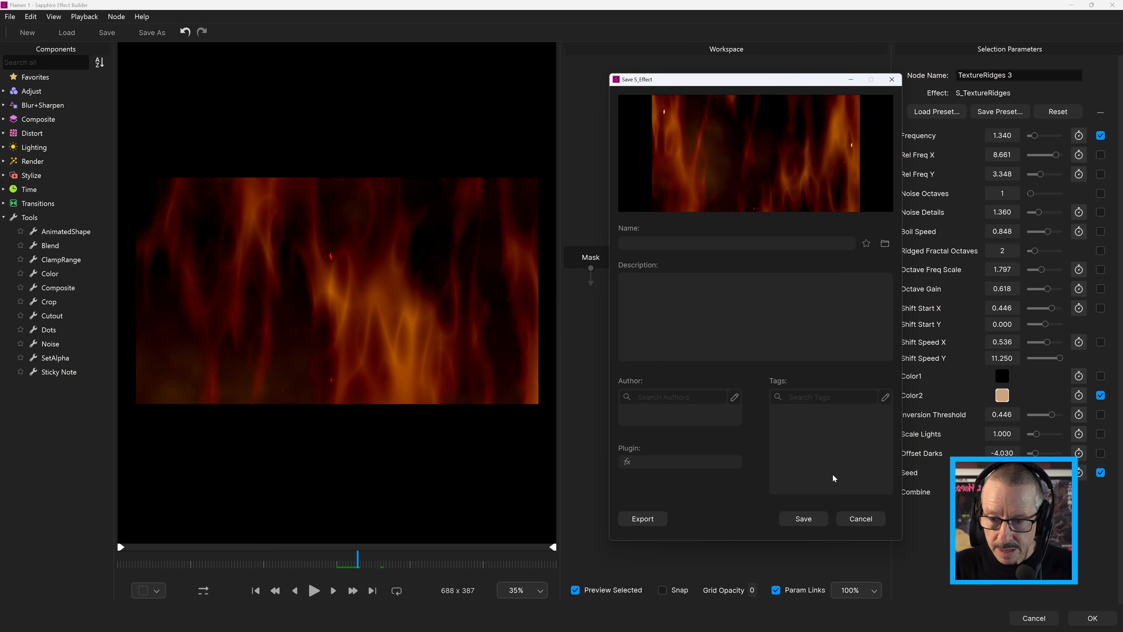
click(861, 519)
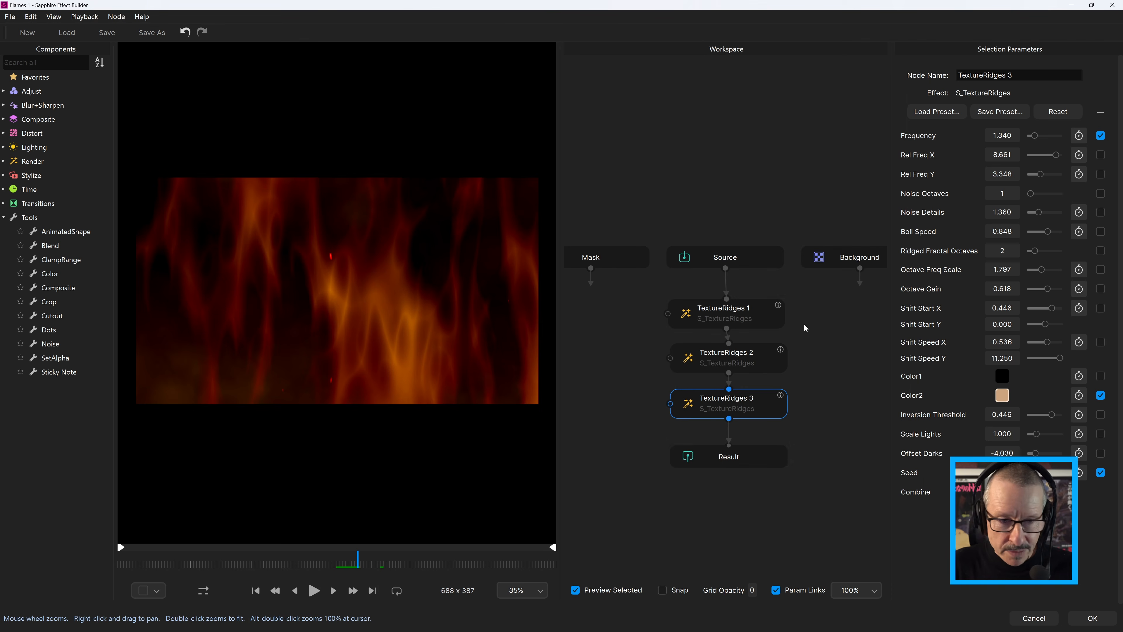
Disconnect TextureRidges 3 from the node chain and move it off to the side of the graph
right_click(746, 402)
click(767, 420)
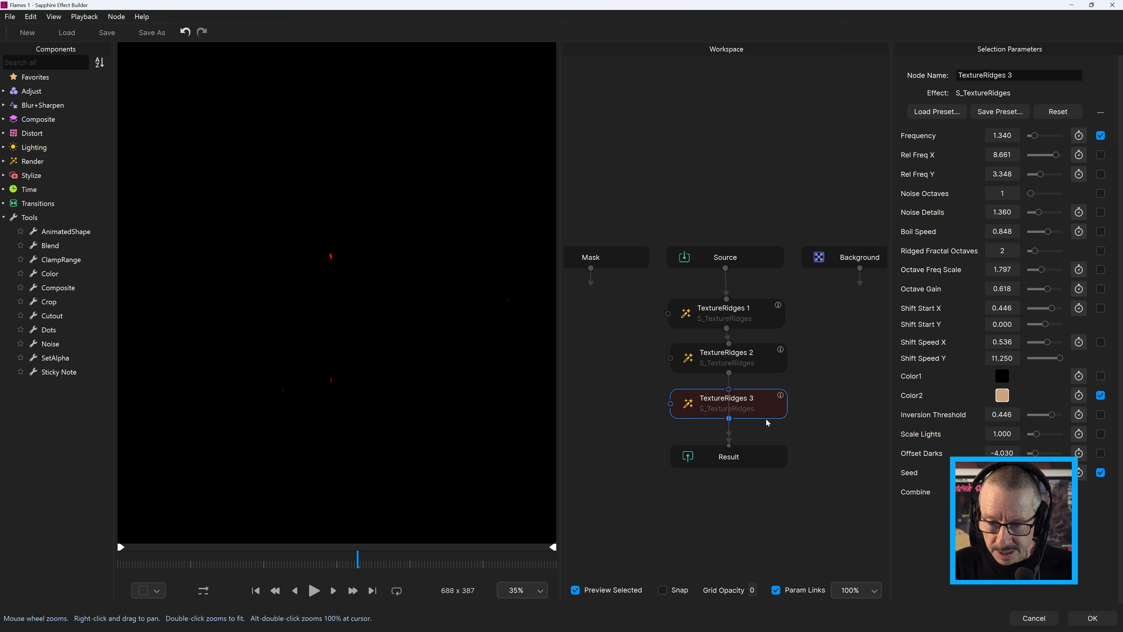
drag(747, 403, 860, 402)
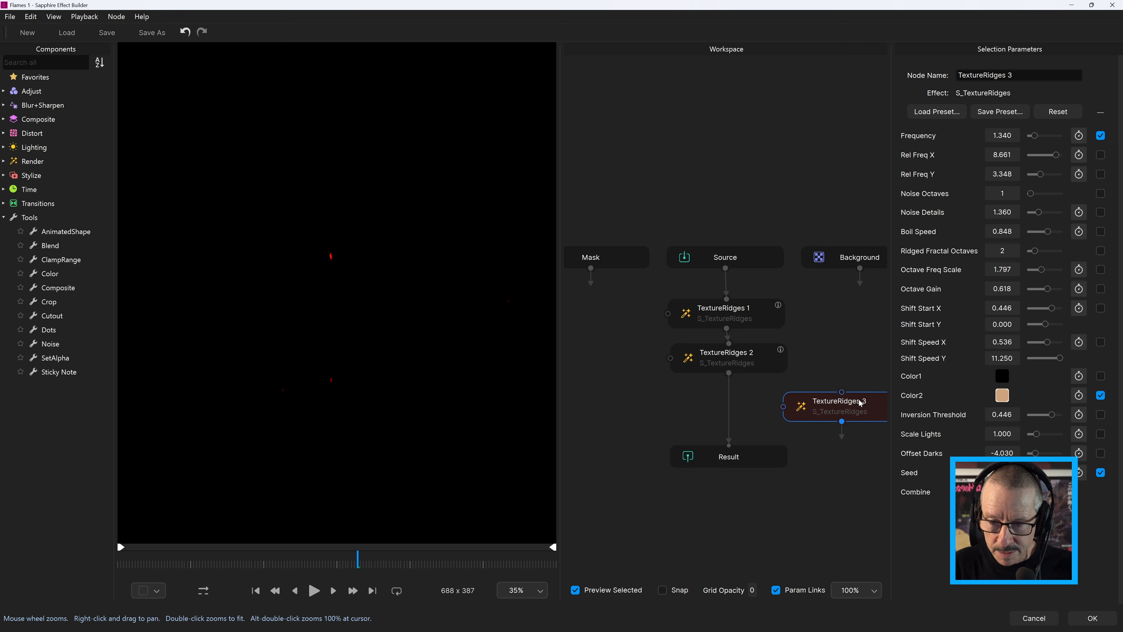
Add a Dust node directly after TextureRidges 2 in the chain leading to Result
click(749, 366)
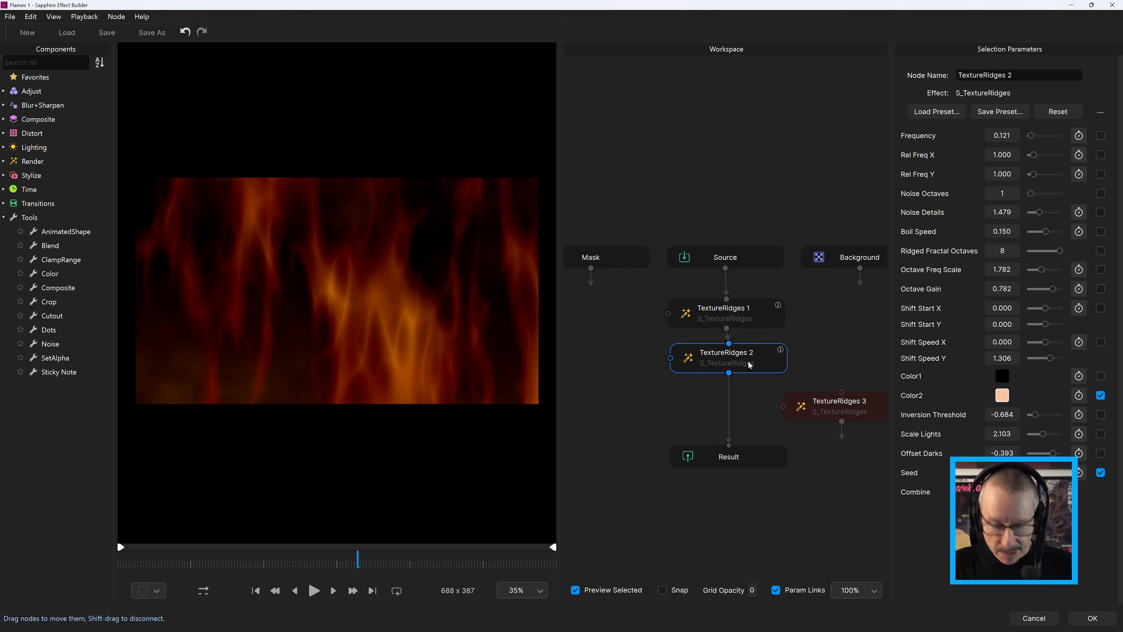
key(Tab)
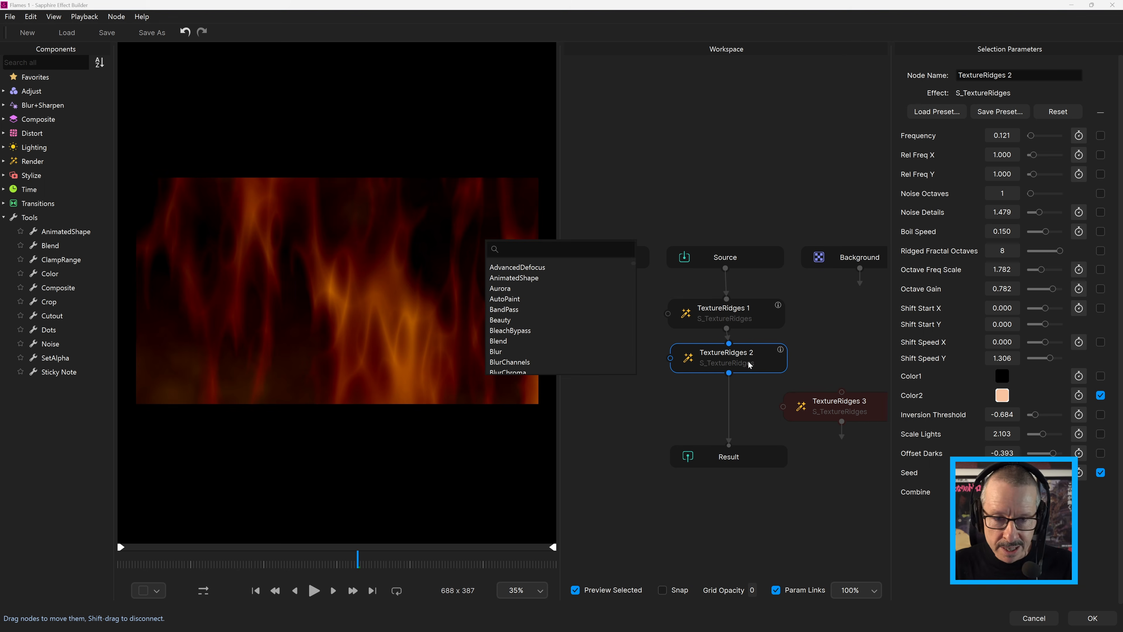
text(dust)
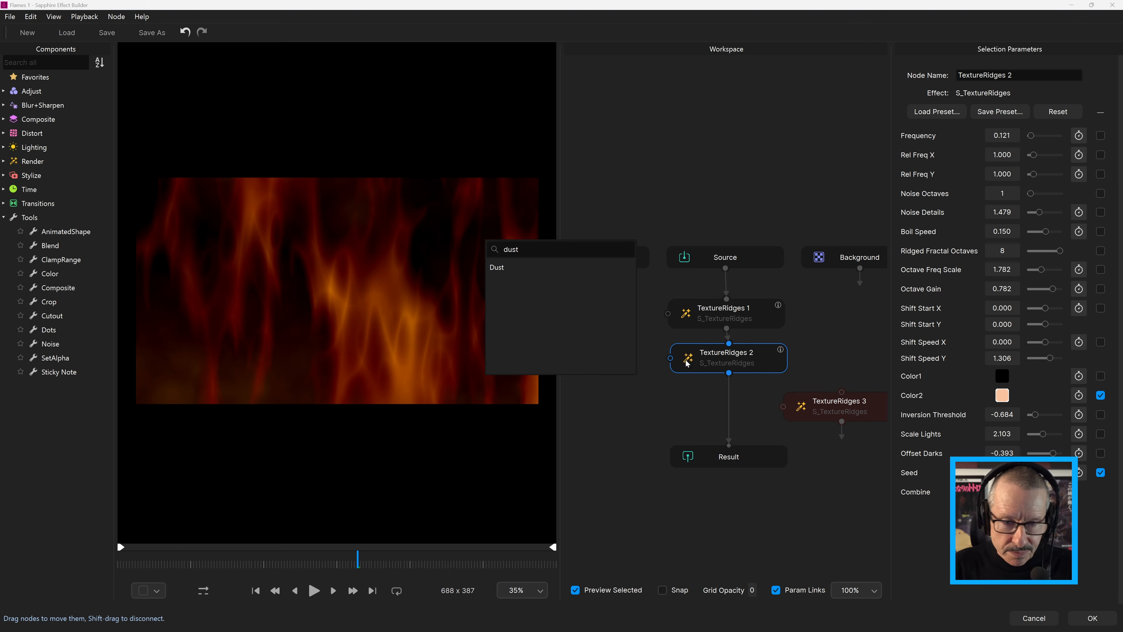
click(513, 265)
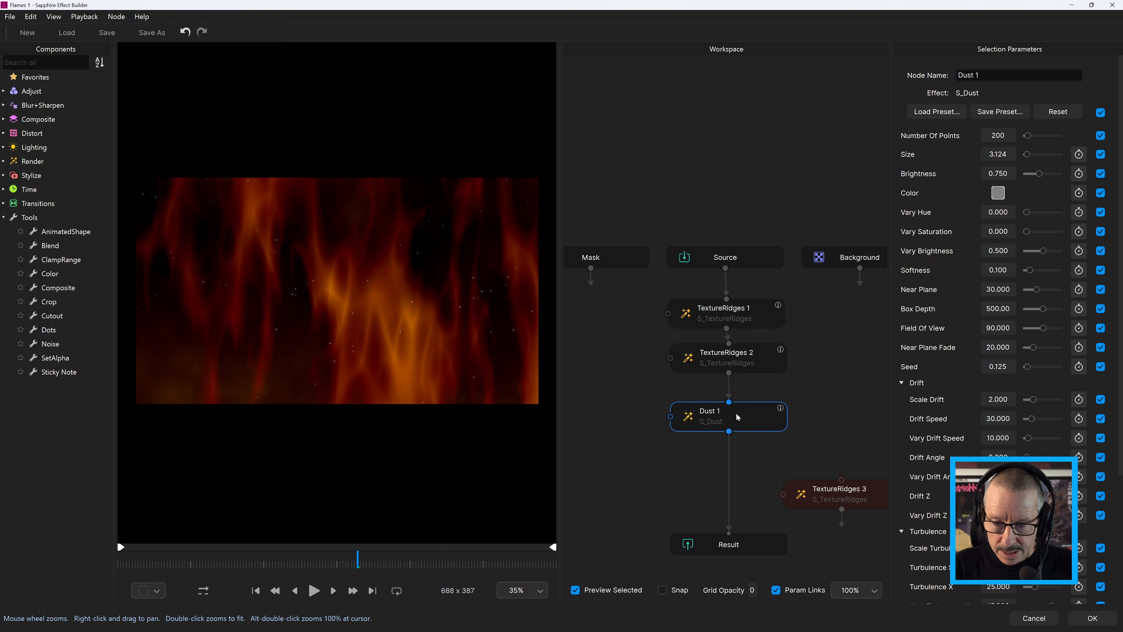
Preview and load the Rising Embers preset into Dust 1, and play back the combined effect from an earlier frame
click(937, 112)
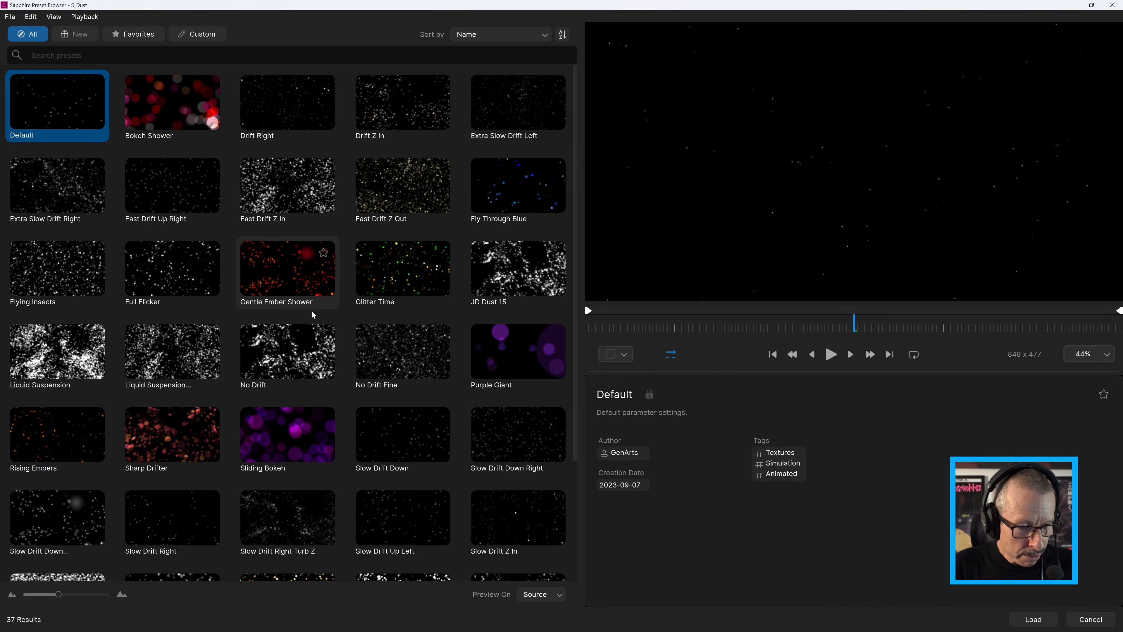
click(74, 425)
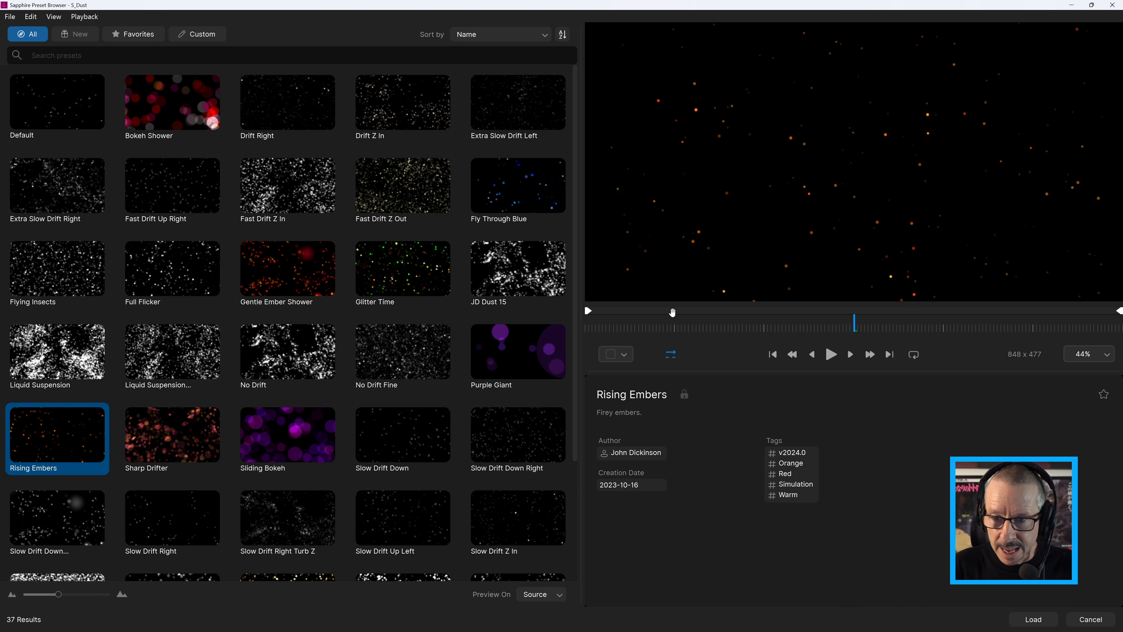
drag(663, 329, 759, 317)
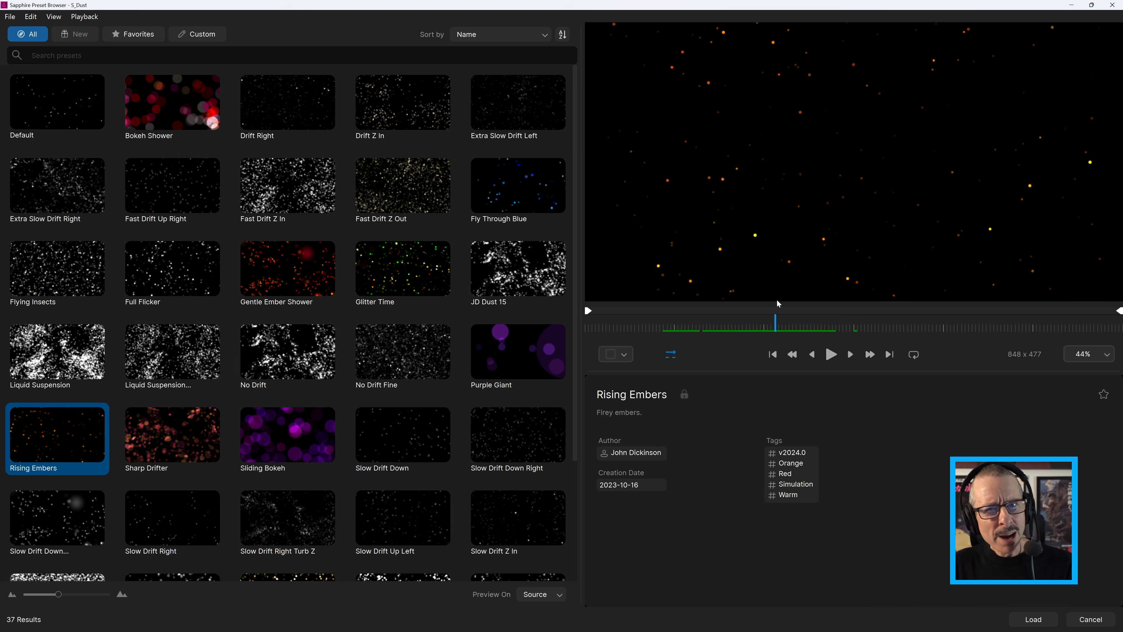
drag(778, 303, 802, 301)
drag(730, 290, 682, 291)
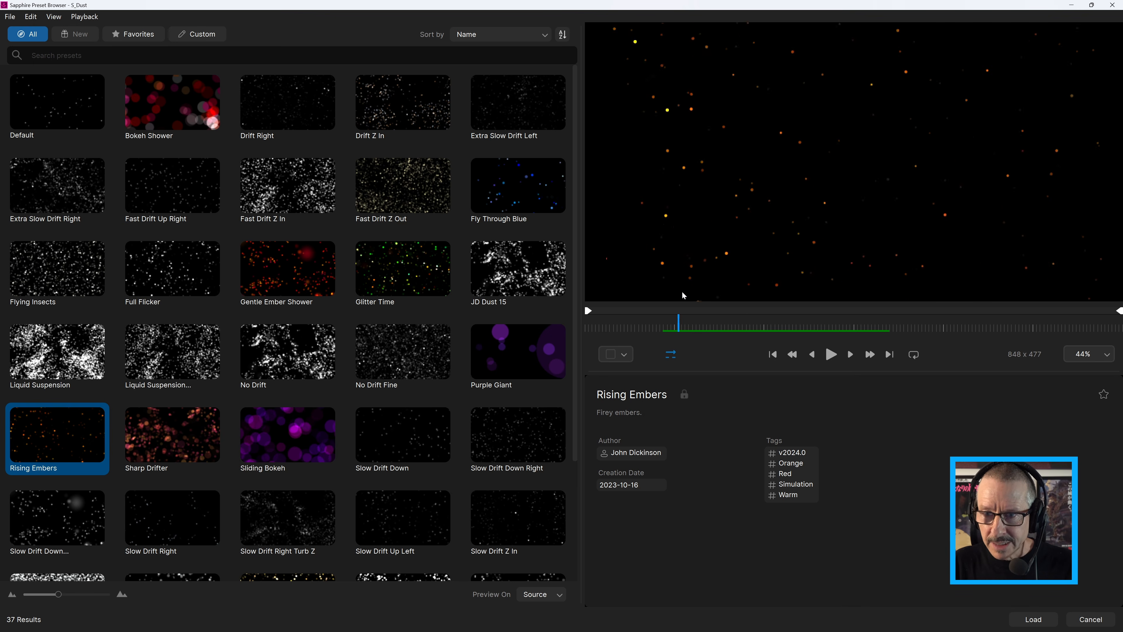
drag(777, 291, 834, 315)
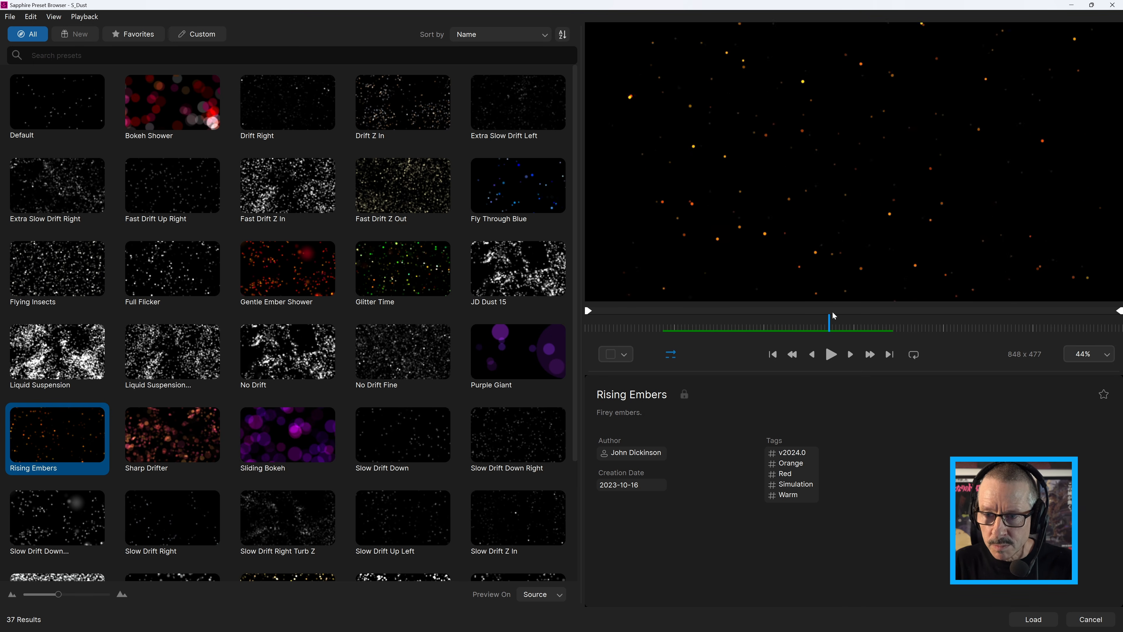
click(1035, 620)
drag(292, 564, 264, 564)
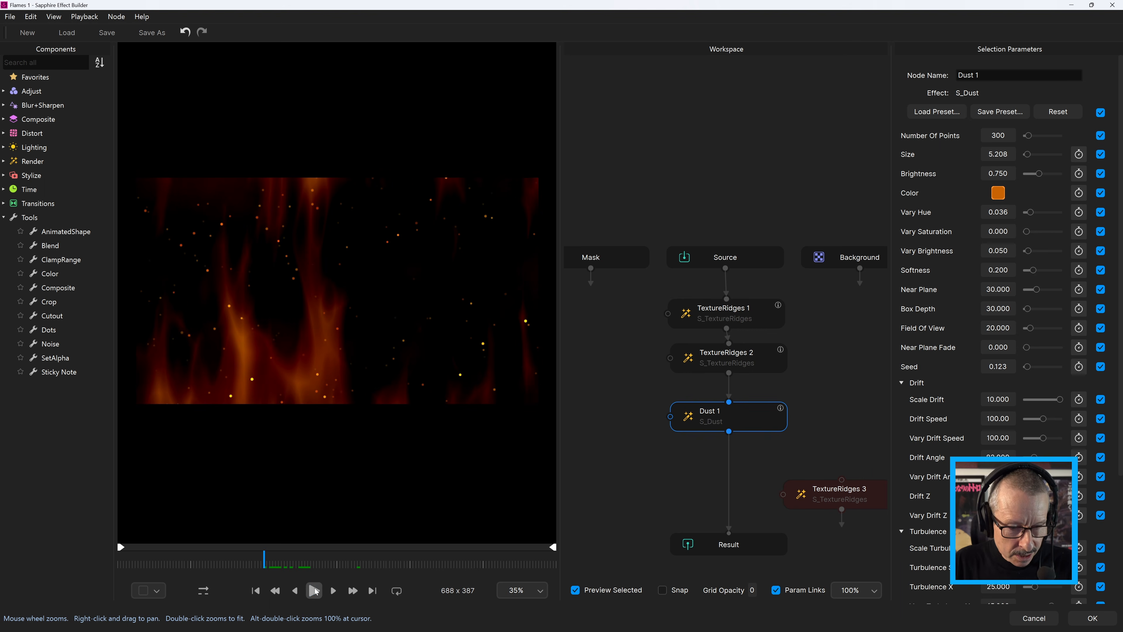
click(315, 591)
Raise the Drift Speed of Dust 1 to 179.31, playing back the embers between adjustments
scroll(953, 273, down, 3)
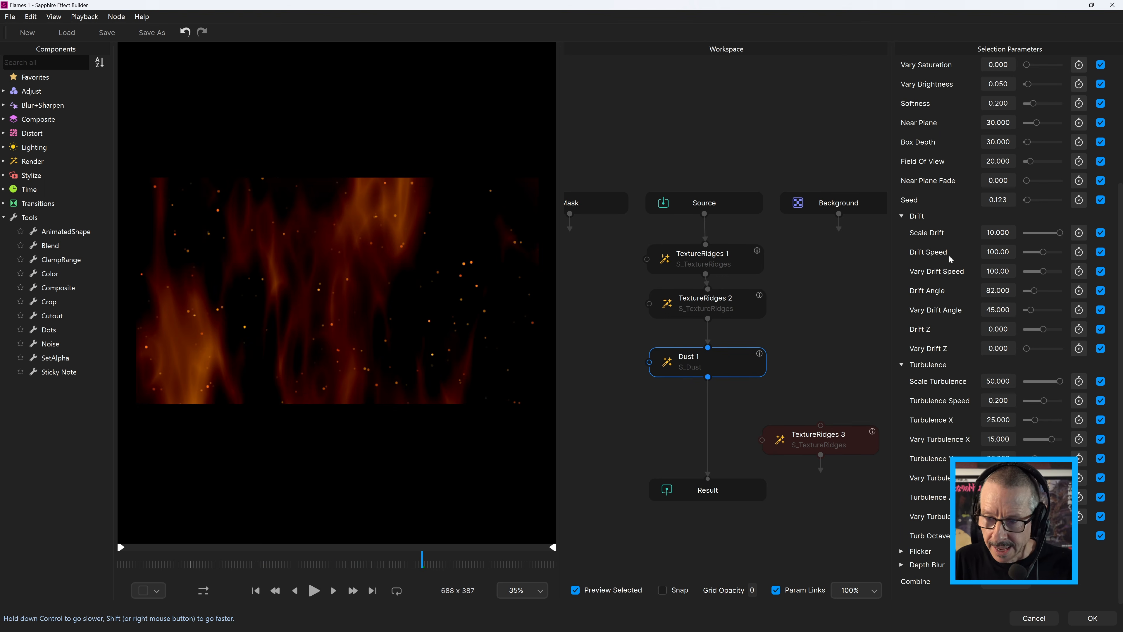
drag(1043, 252, 1055, 256)
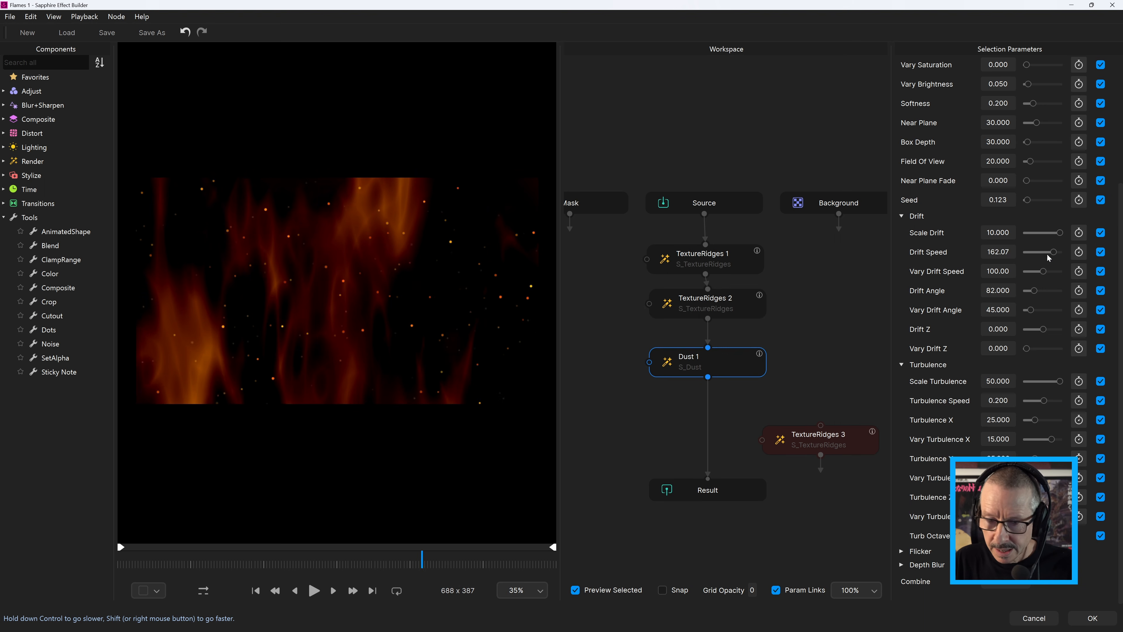
drag(329, 557, 244, 573)
click(314, 590)
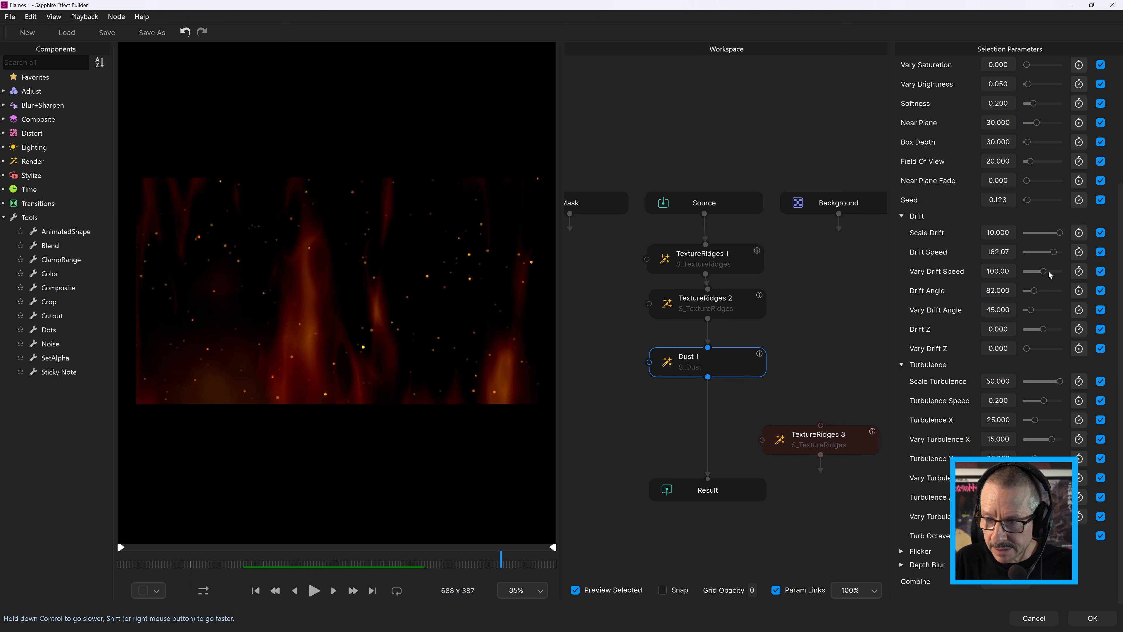
drag(1051, 253, 1057, 252)
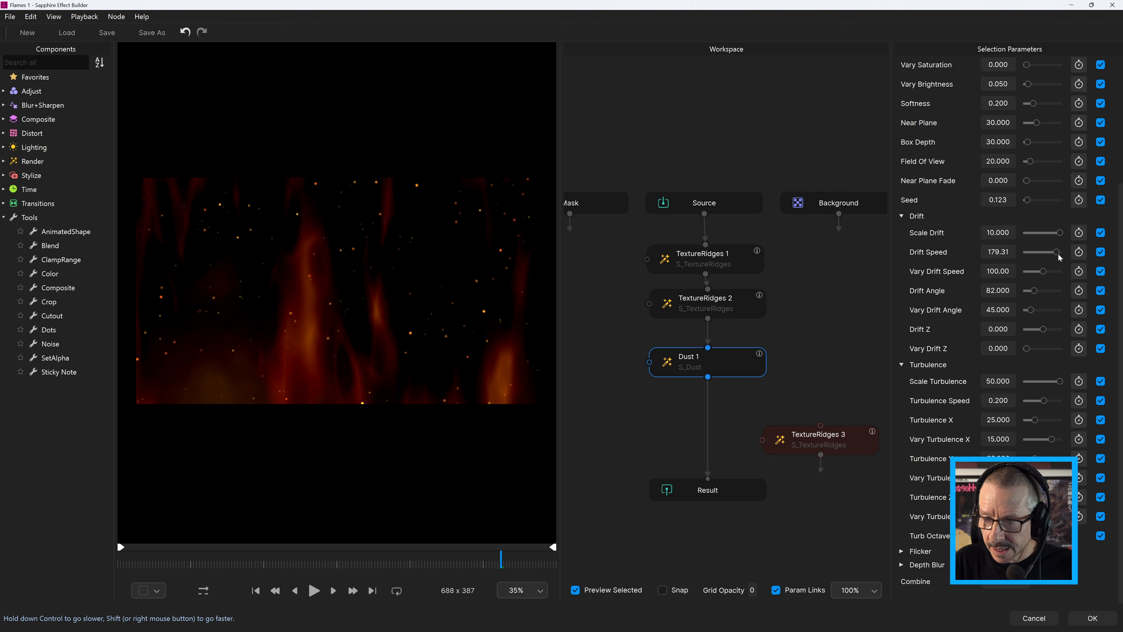
Reduce the Number Of Points of Dust 1 to 61
scroll(1120, 256, up, 4)
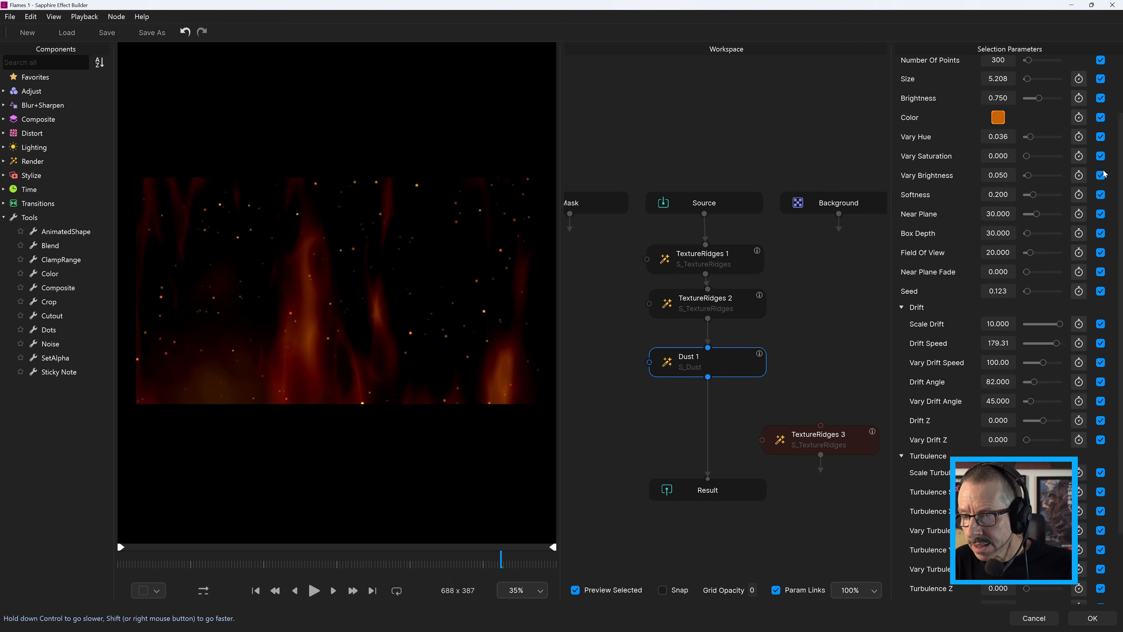
drag(1000, 136, 992, 137)
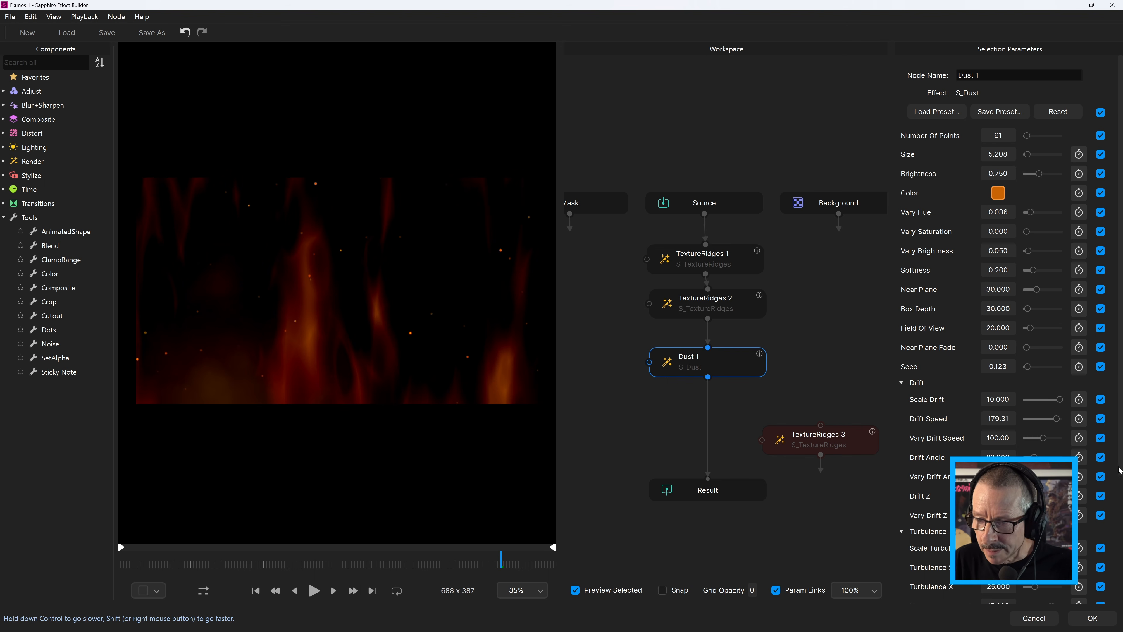
scroll(1096, 310, down, 3)
scroll(1097, 221, up, 3)
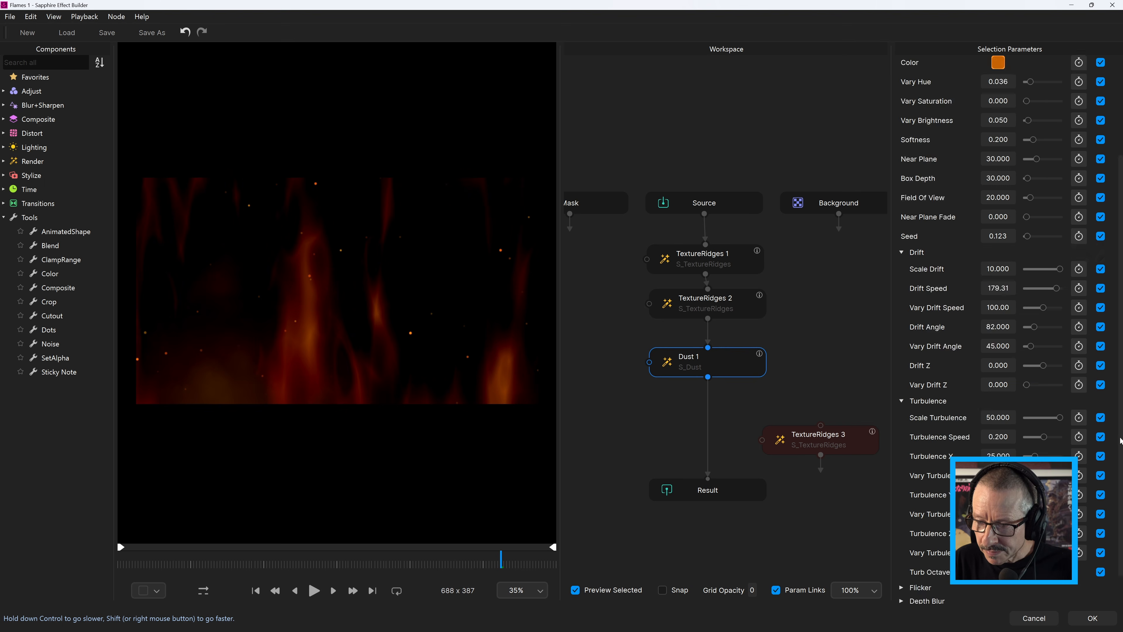
Expose only the Number Of Points and Color parameters of Dust 1, and play back the combined effect from earlier frames
click(1100, 112)
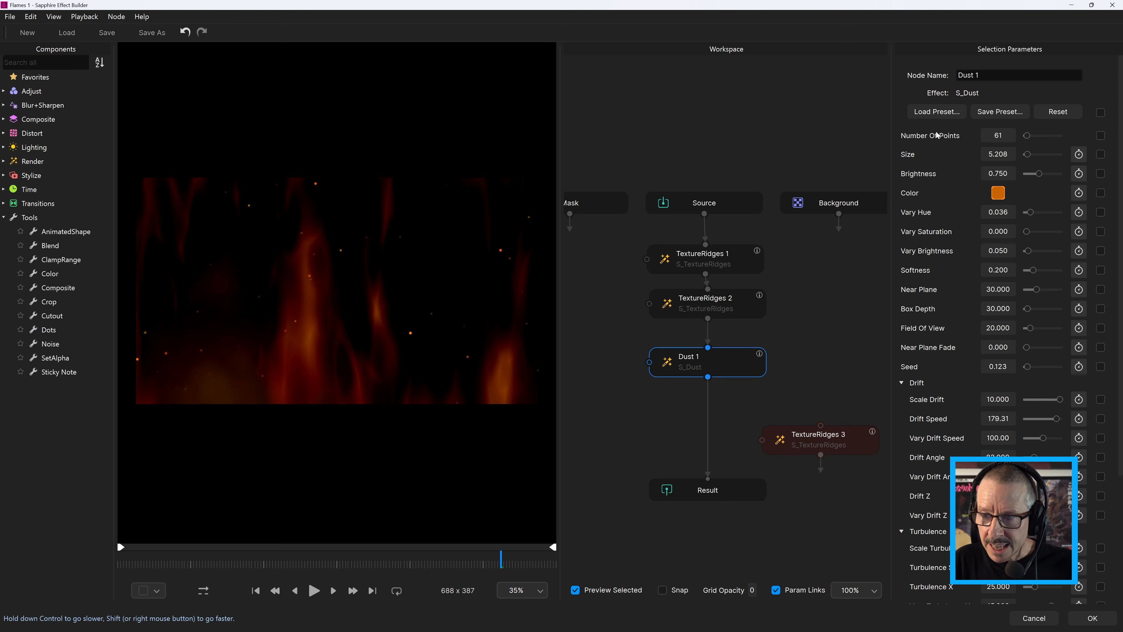
click(1100, 135)
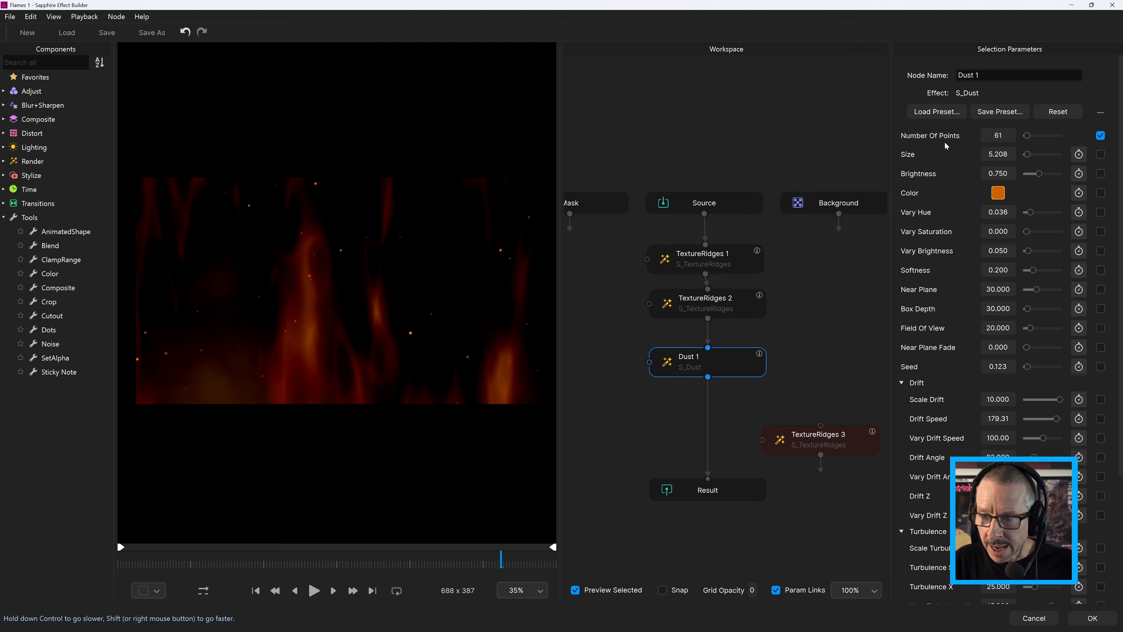
click(1100, 192)
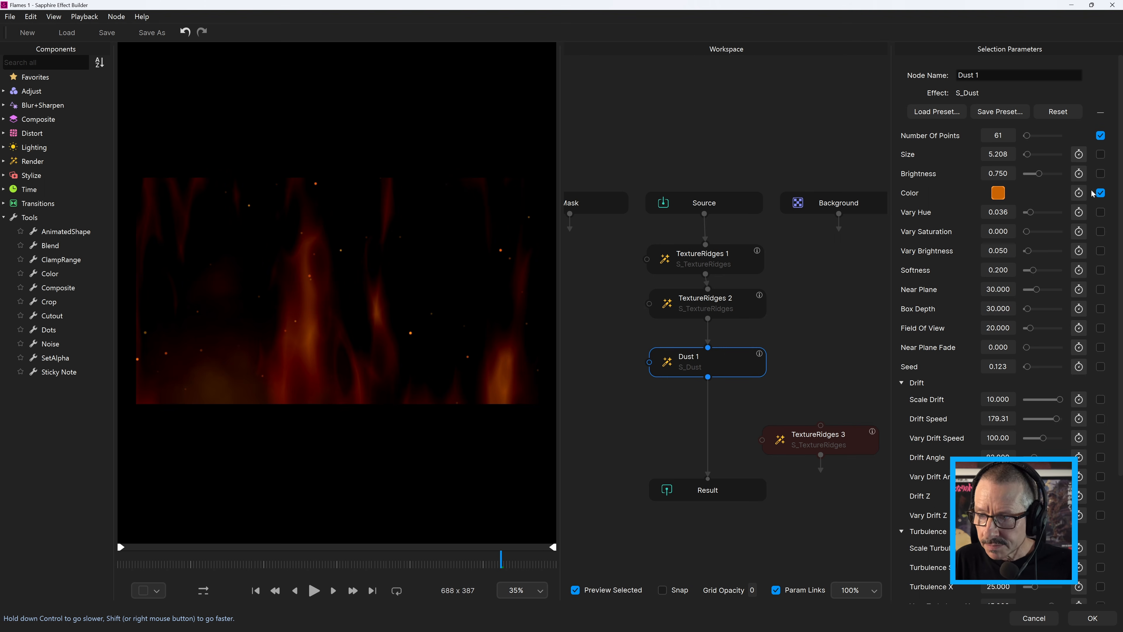
drag(416, 566, 341, 568)
click(316, 590)
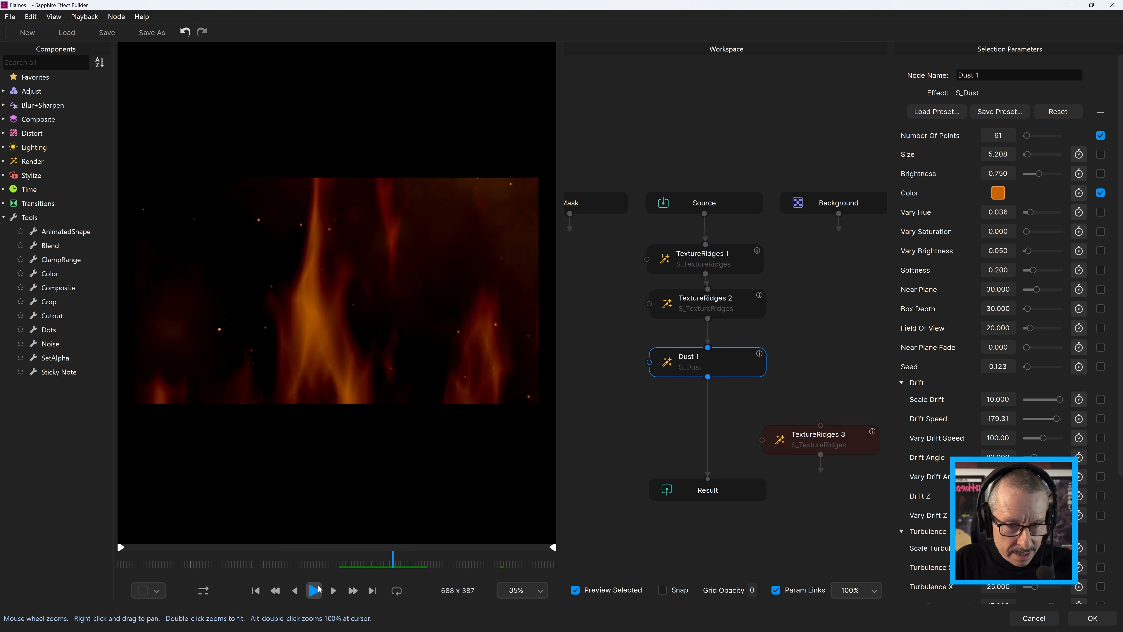
click(288, 561)
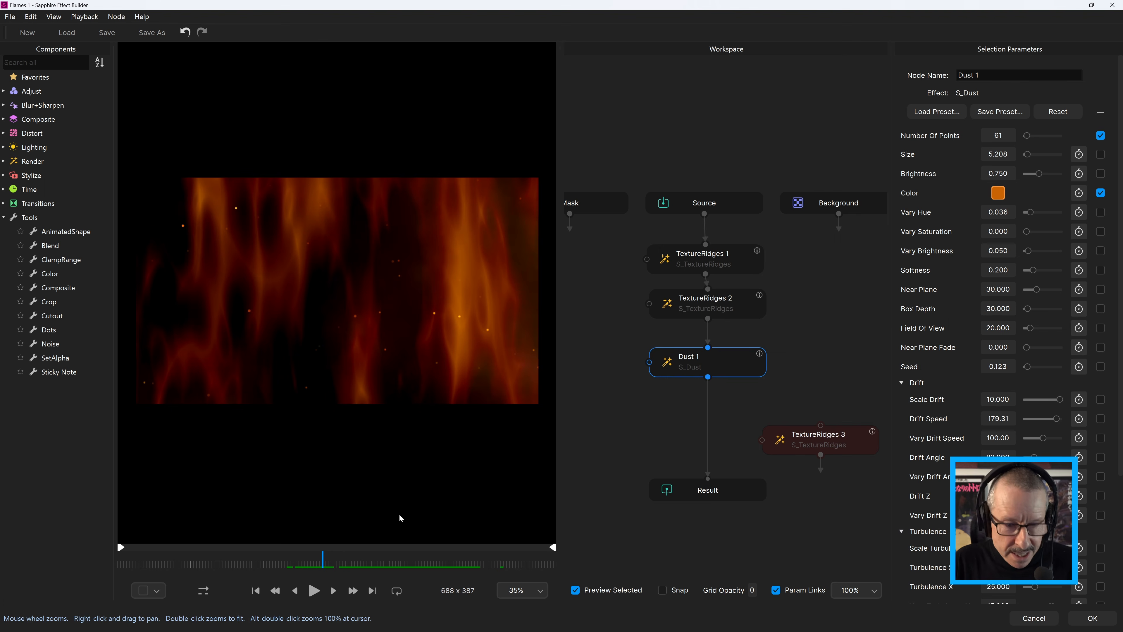
Disconnect Dust 1 from the node chain and move it beside the main chain above TextureRidges 3
right_click(715, 362)
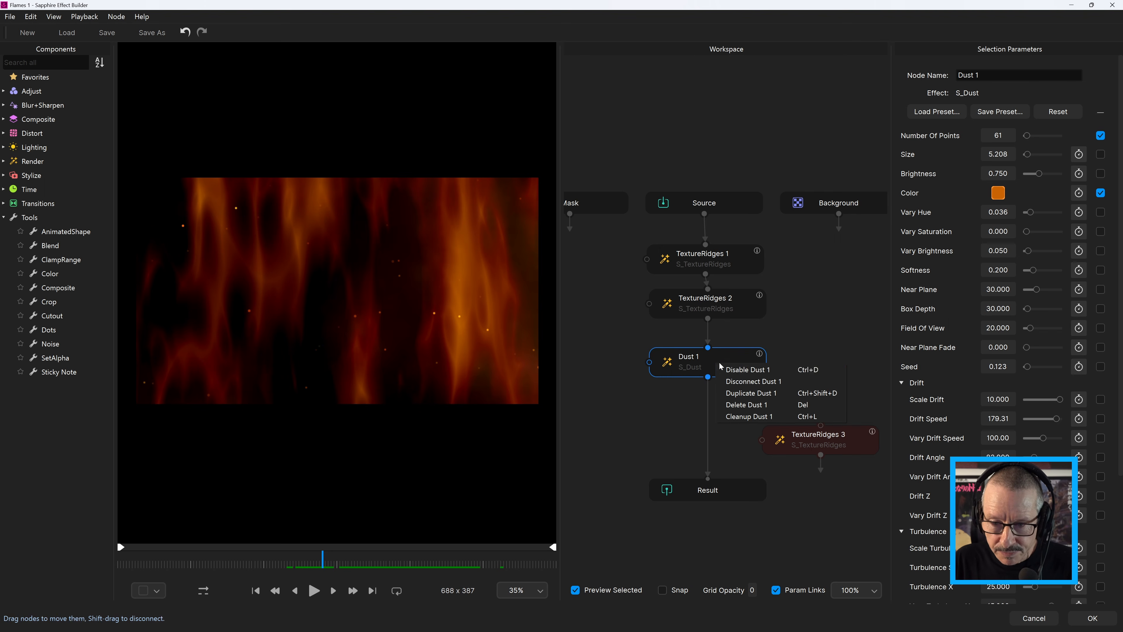
click(744, 383)
drag(721, 365, 836, 352)
Add a Layer node directly after TextureRidges 2 in the chain leading to Result
click(717, 308)
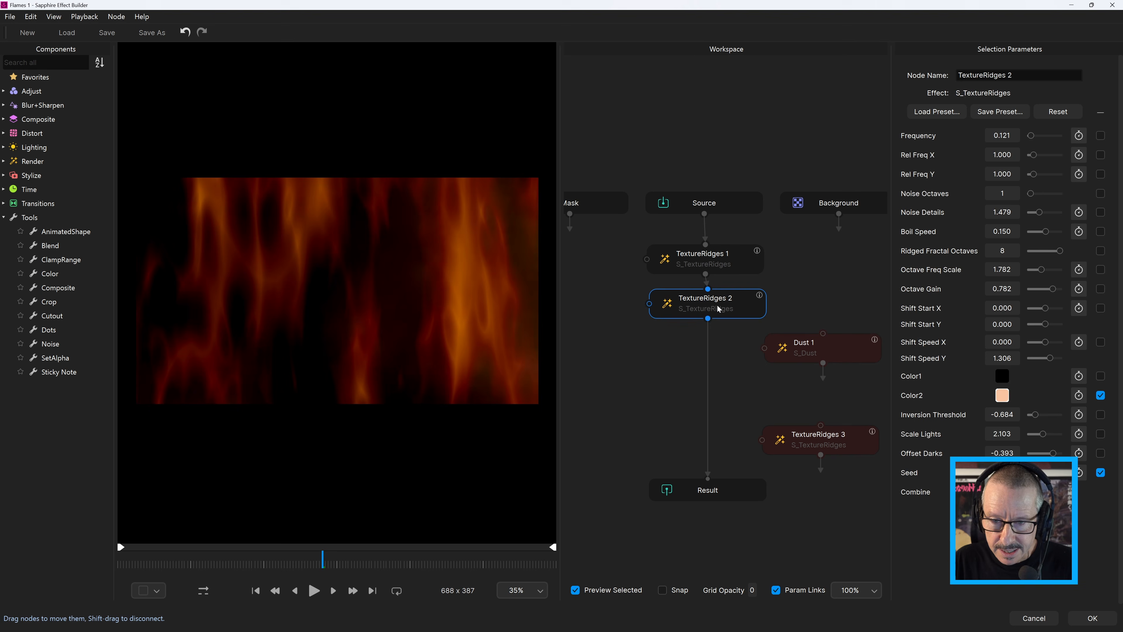
key(Tab)
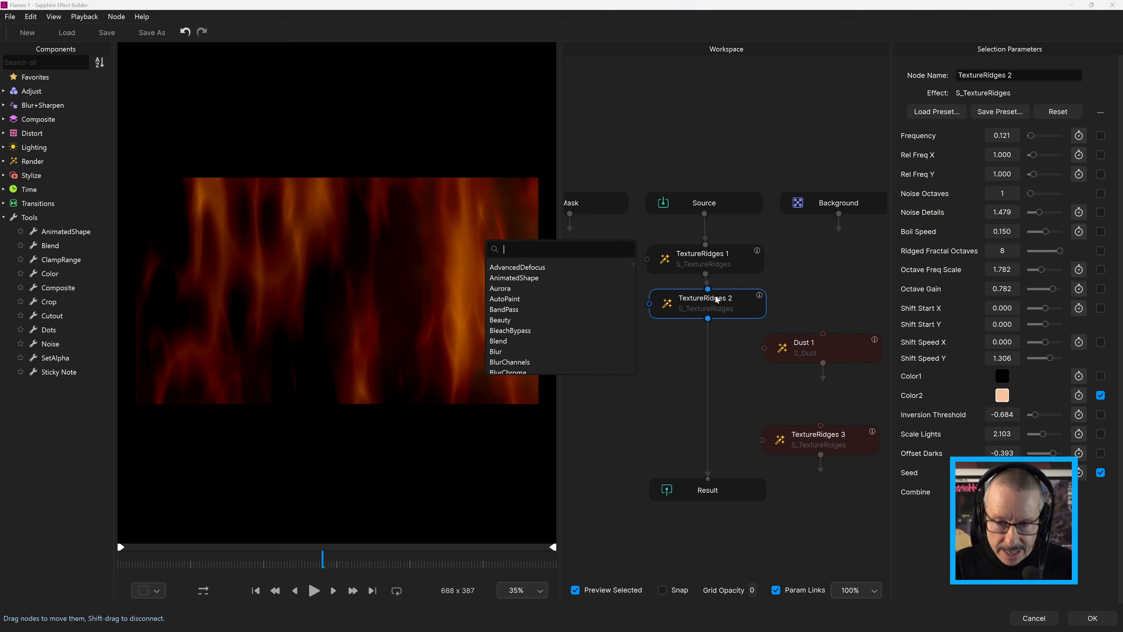
text(layer)
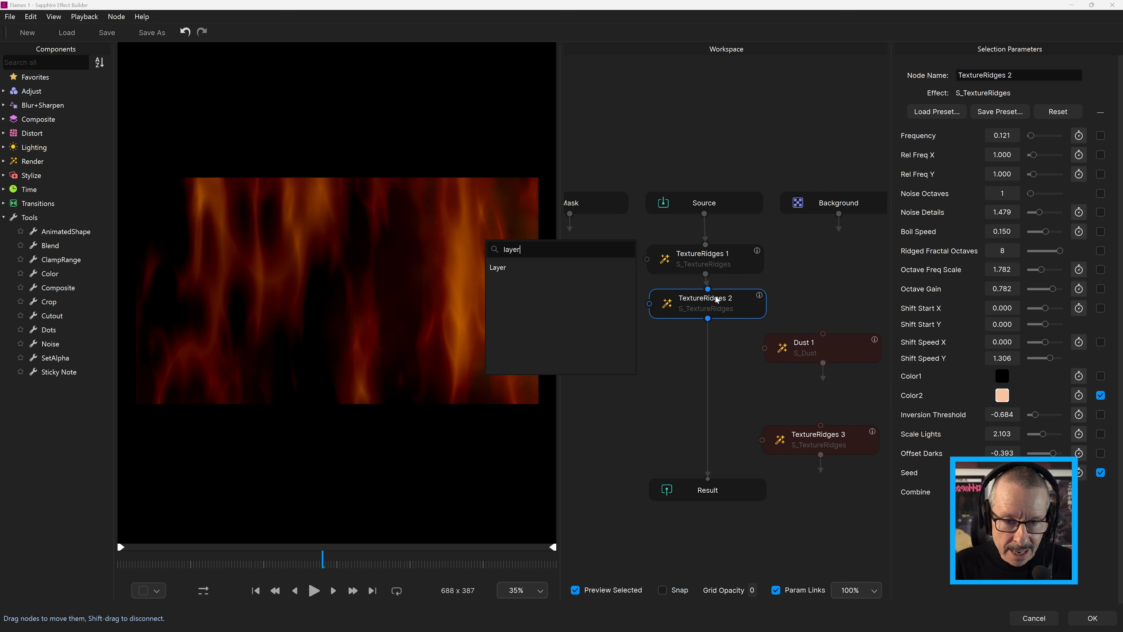
click(499, 270)
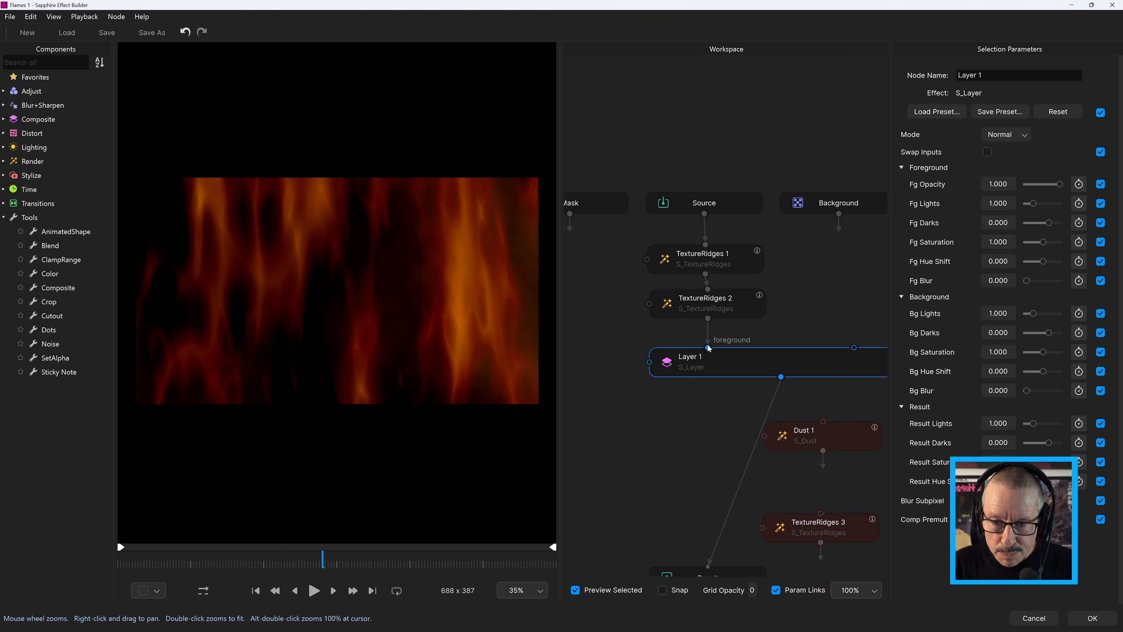
Reroute TextureRidges 2 to Layer 1's background input, connect Dust 1 as its foreground, and scrub the layered result
mouse_move(708, 347)
mouse_down()
mouse_move(854, 348)
mouse_move(811, 317)
mouse_move(756, 302)
mouse_move(686, 345)
mouse_up()
scroll(755, 303, down, 3)
drag(759, 373, 617, 290)
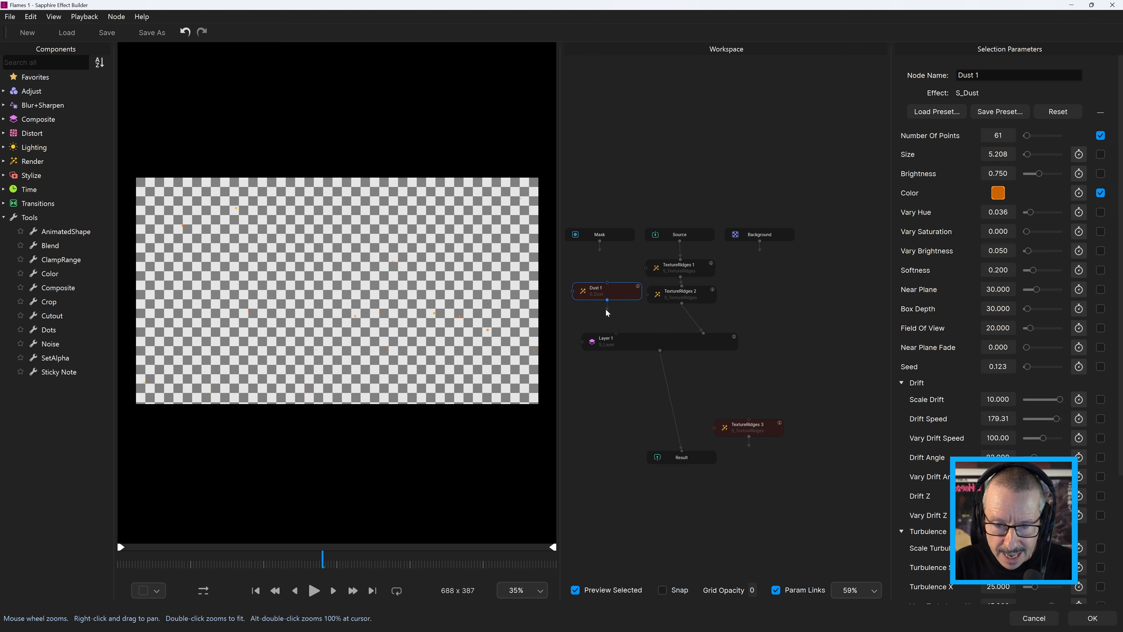
click(645, 341)
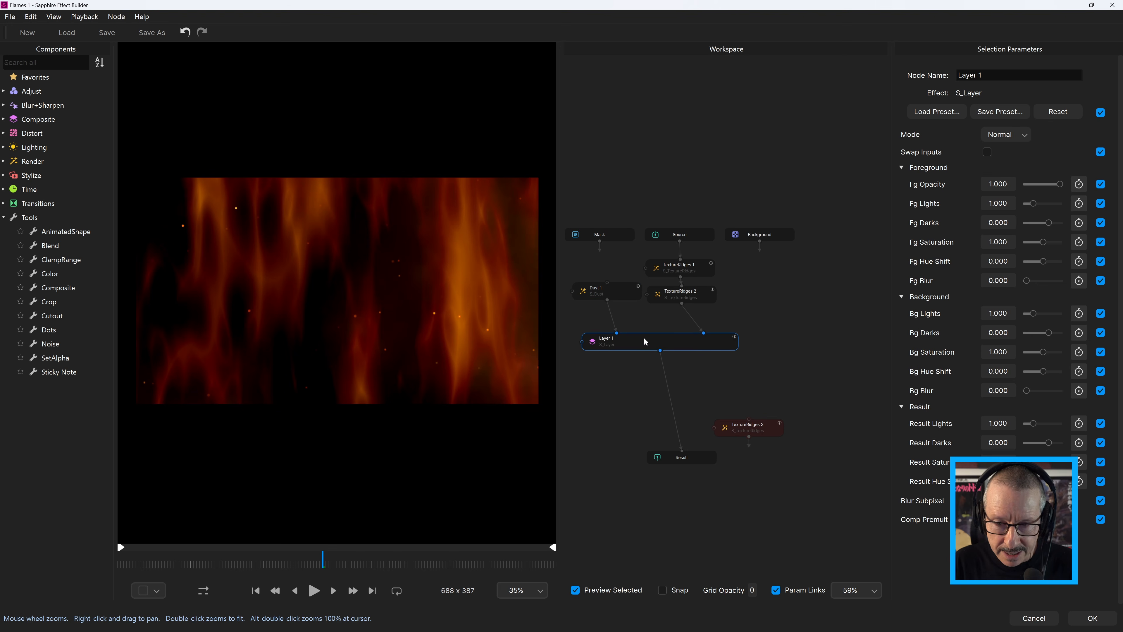
drag(246, 562, 296, 563)
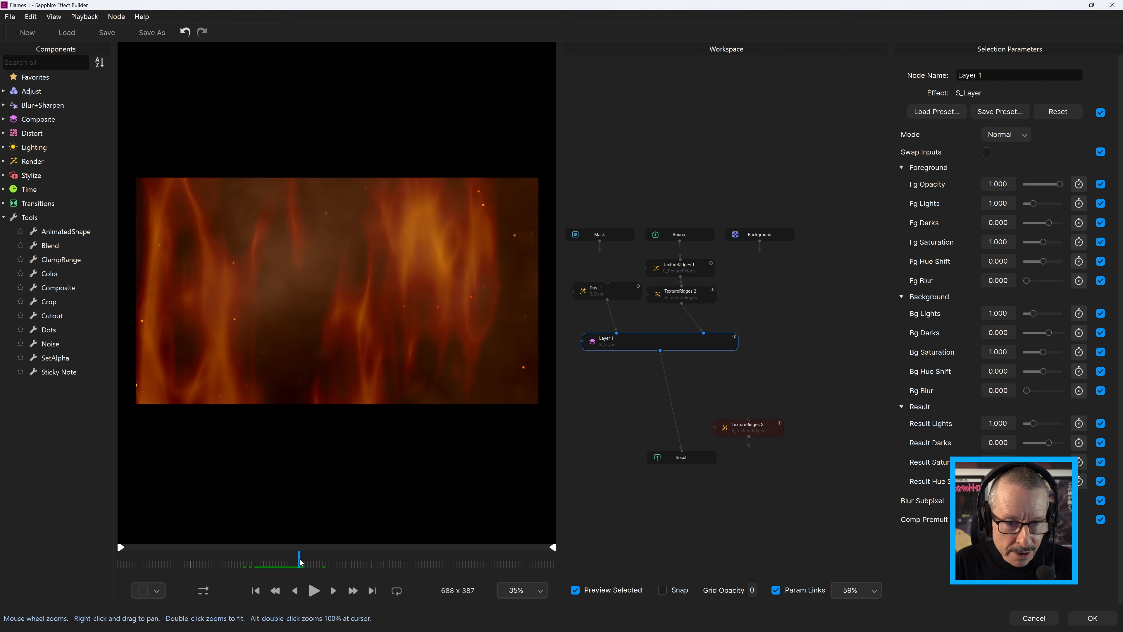
Move Dust 1 up beside the TextureRidges nodes and turn off the checkerboard background in its preview
double_click(653, 332)
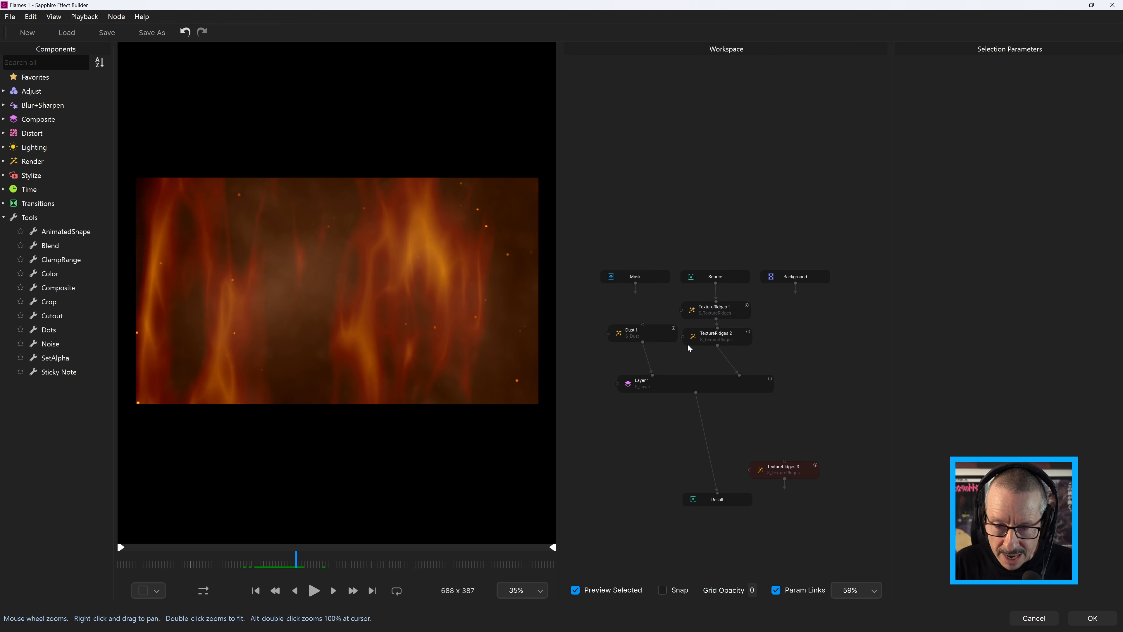
click(654, 332)
drag(653, 332, 650, 321)
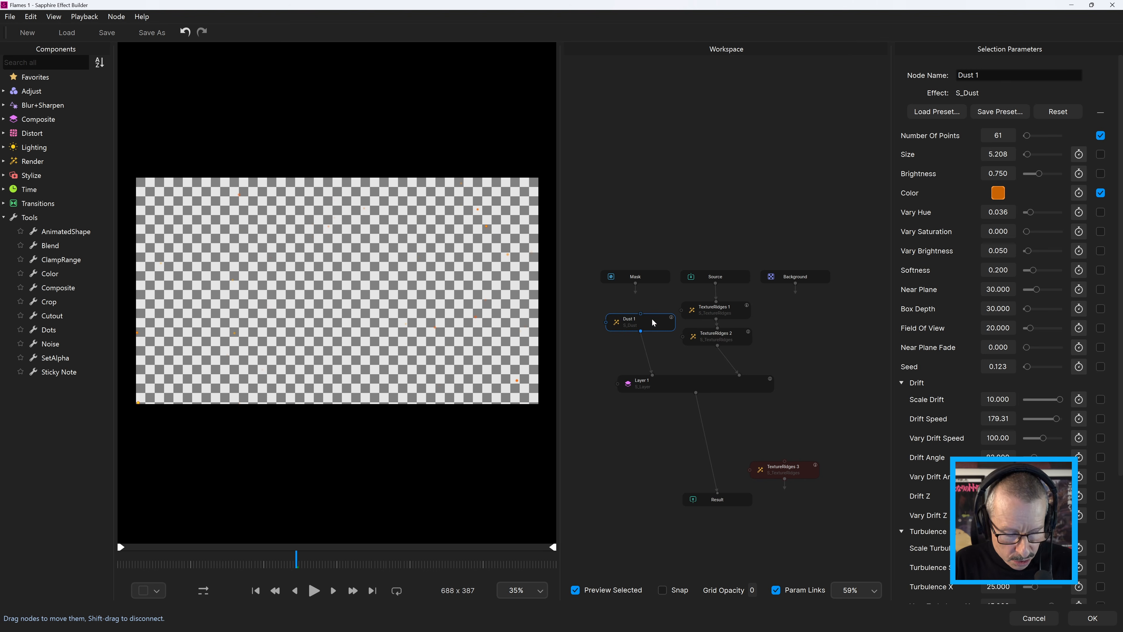
click(54, 17)
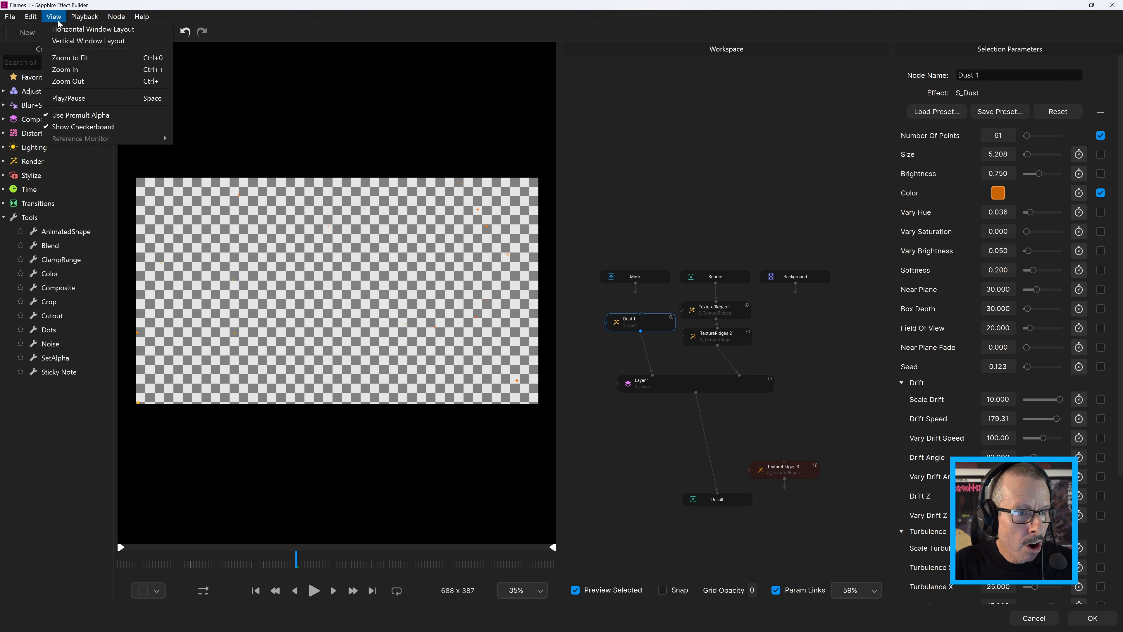
click(89, 127)
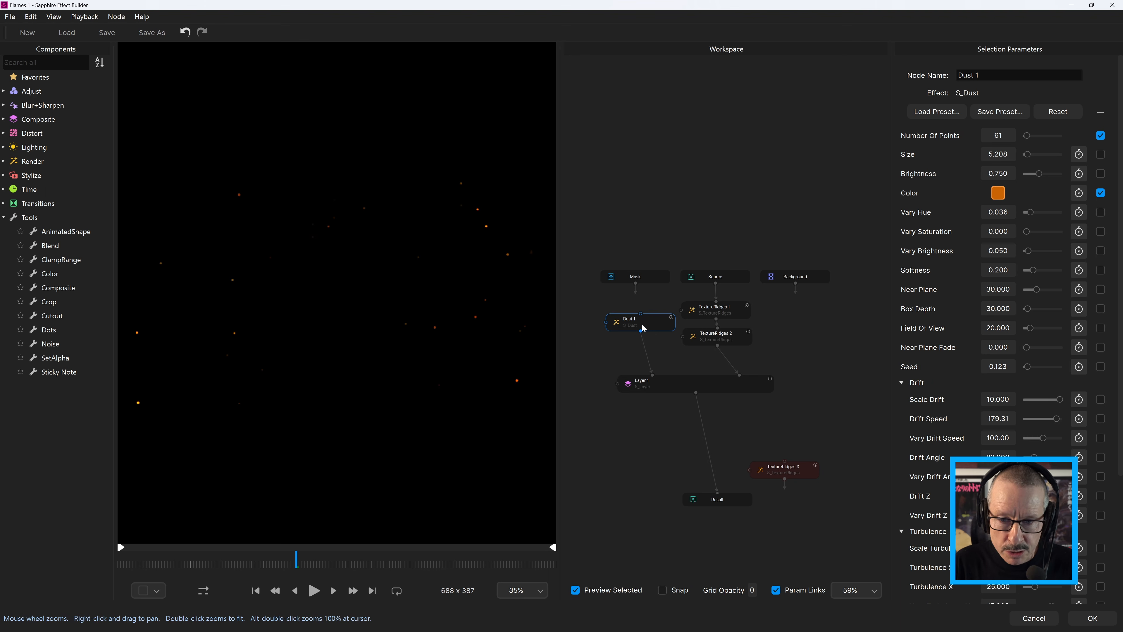
Add a BlurDirectional node between Dust 1 and Layer 1
key(Tab)
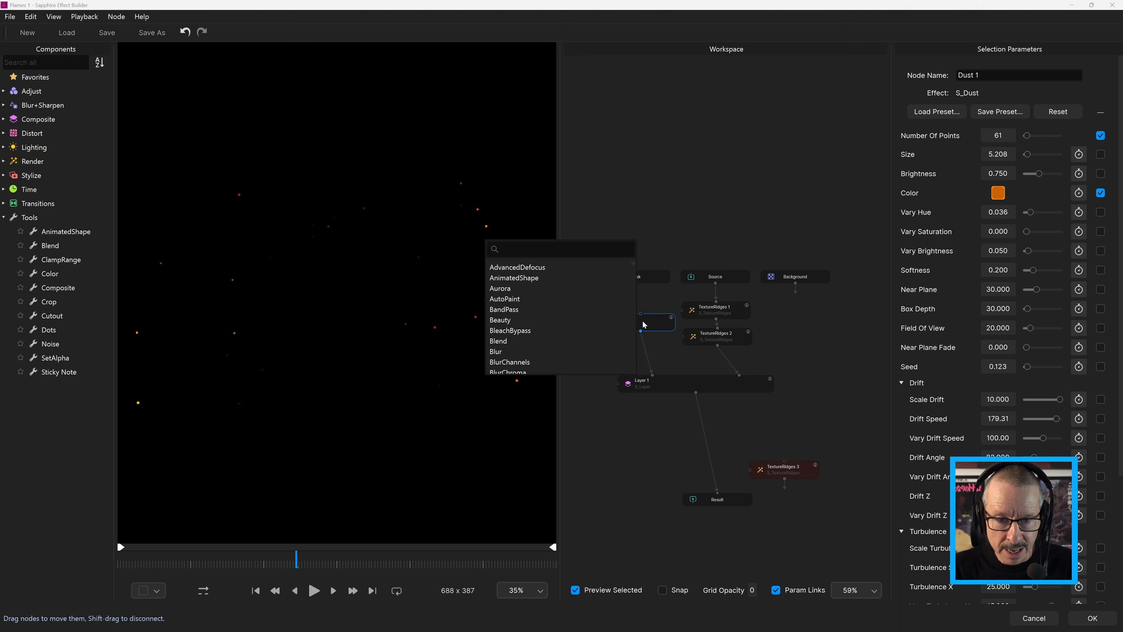
text(dire)
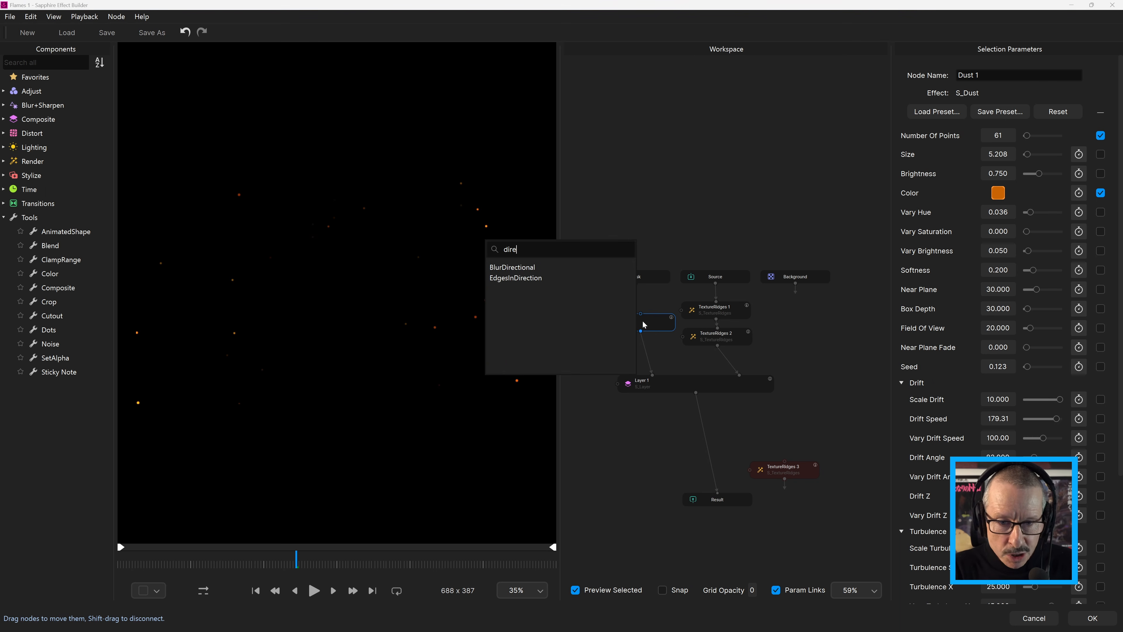
click(530, 268)
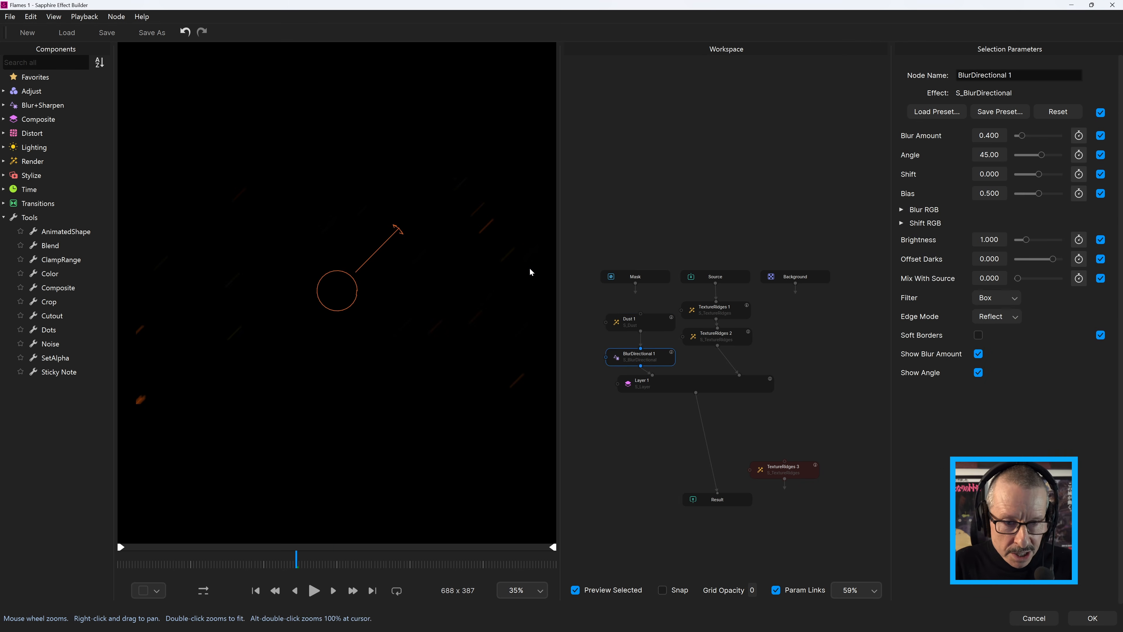
Set BlurDirectional 1's angle to about 87.55, brightness to about 3.288 and blur amount to about 0.164, and scrub the blurred embers
drag(397, 229, 340, 207)
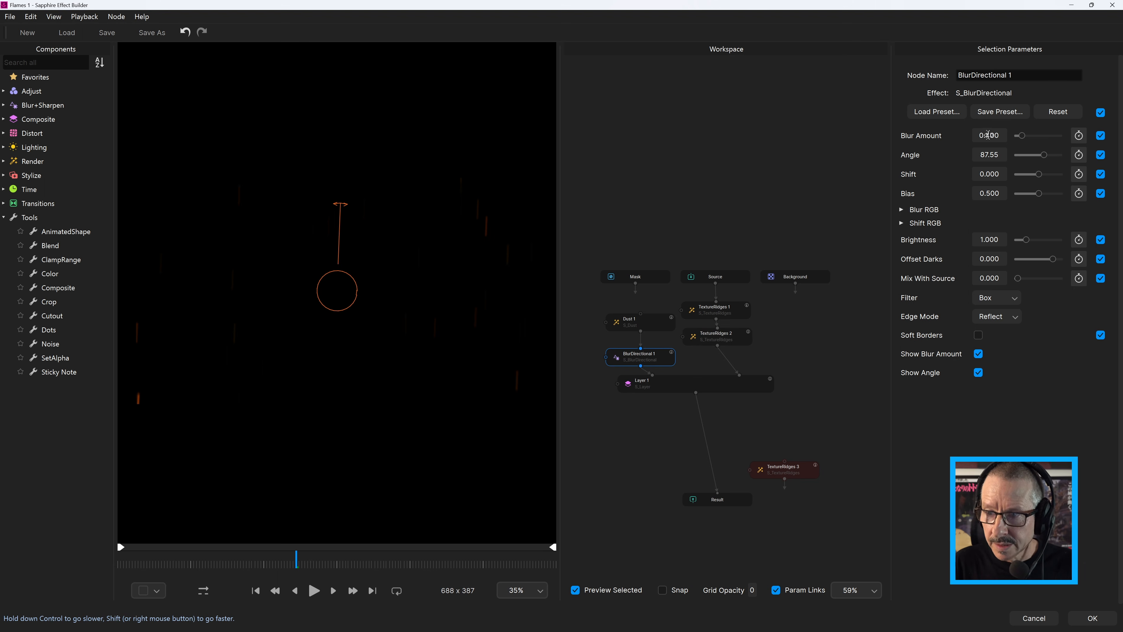
drag(989, 239, 1044, 238)
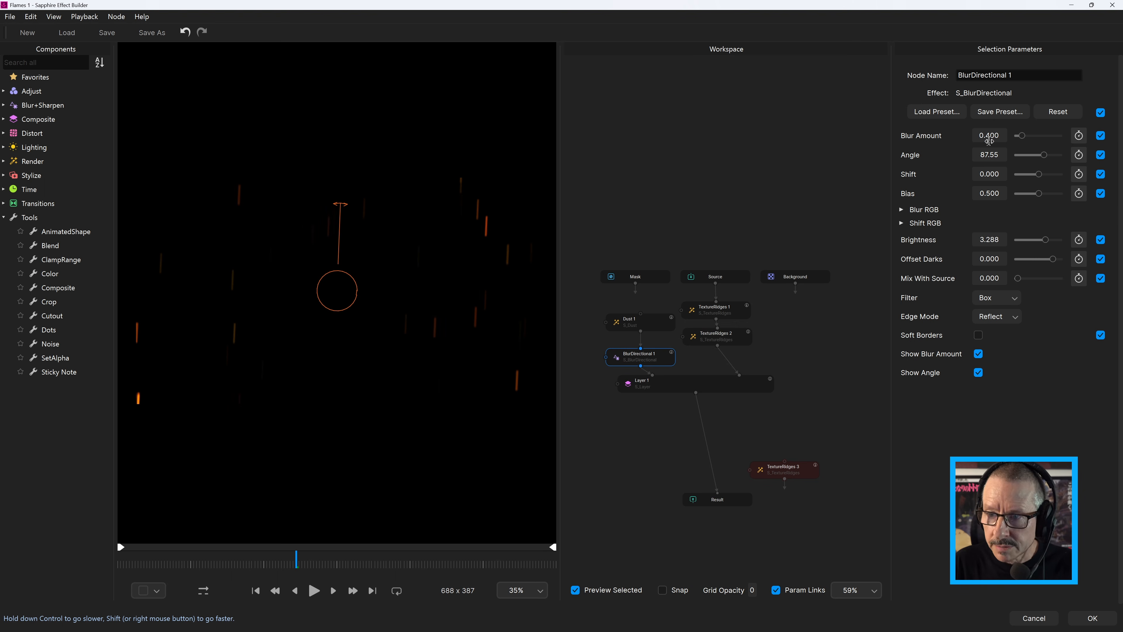
drag(1024, 137, 1018, 140)
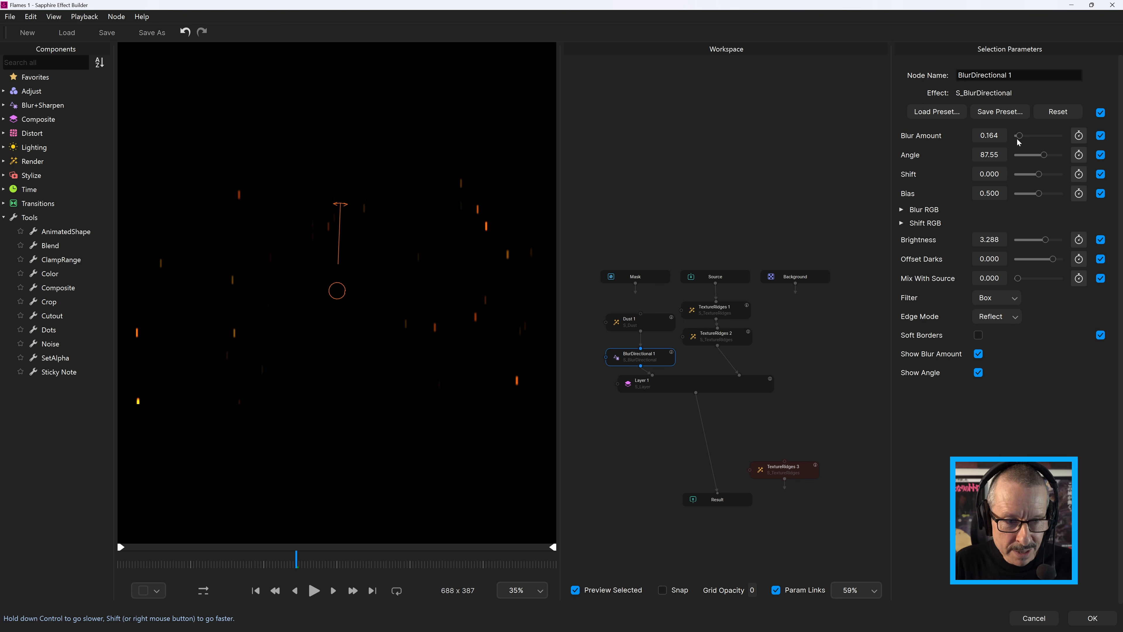
drag(221, 564, 296, 565)
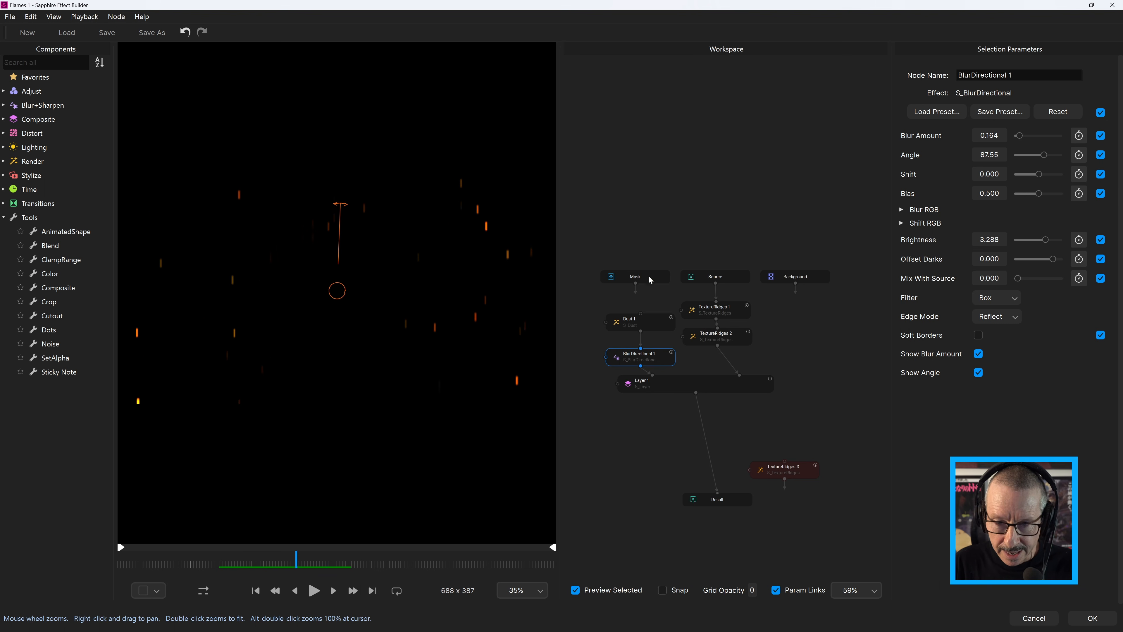
Move the Mask and Background nodes above the chain and auto-arrange the connected nodes from Source to Result
drag(658, 277, 646, 213)
drag(799, 277, 718, 214)
drag(617, 262, 725, 504)
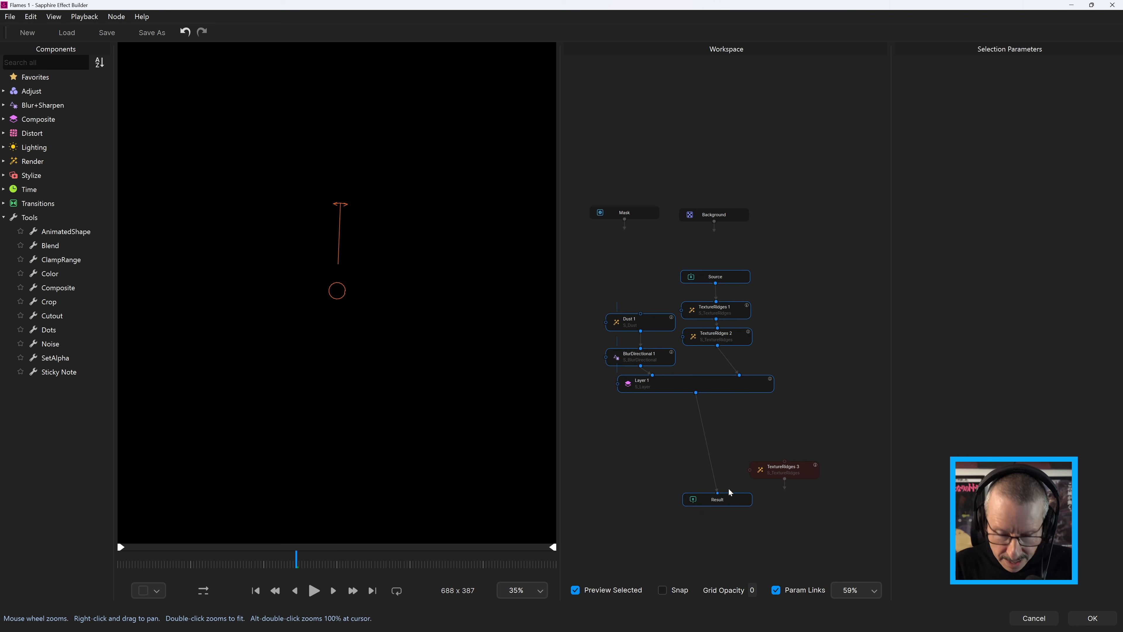
key(l)
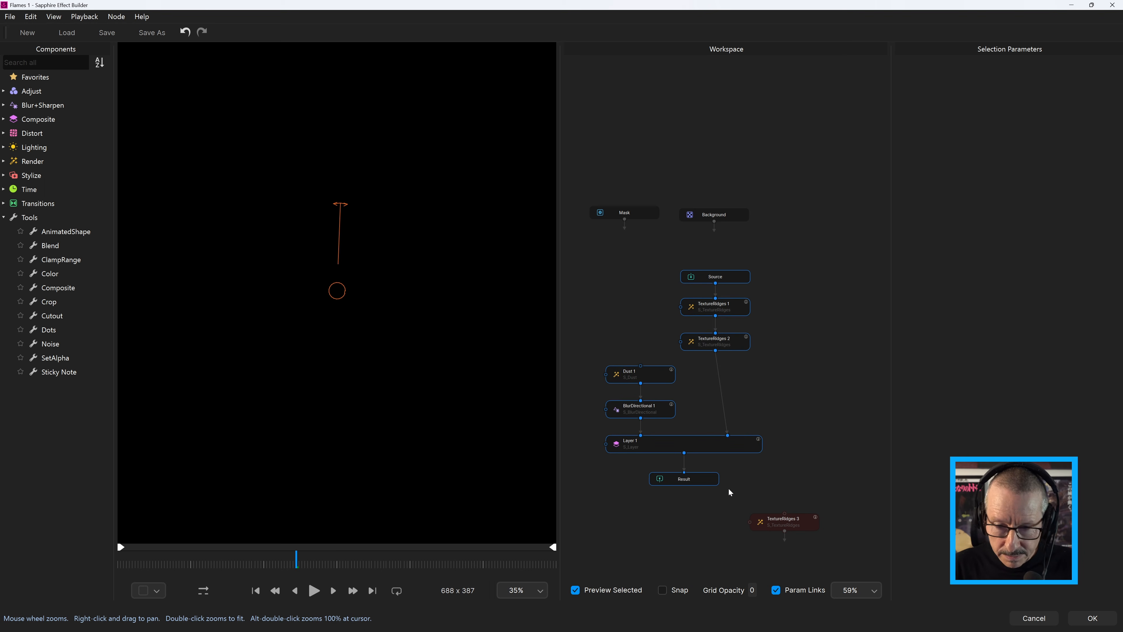
Line up the Source and TextureRidges column beside the Dust and BlurDirectional column, with Layer 1 and Result directly below
click(813, 302)
drag(777, 274, 748, 413)
drag(592, 307, 735, 498)
drag(716, 444, 719, 378)
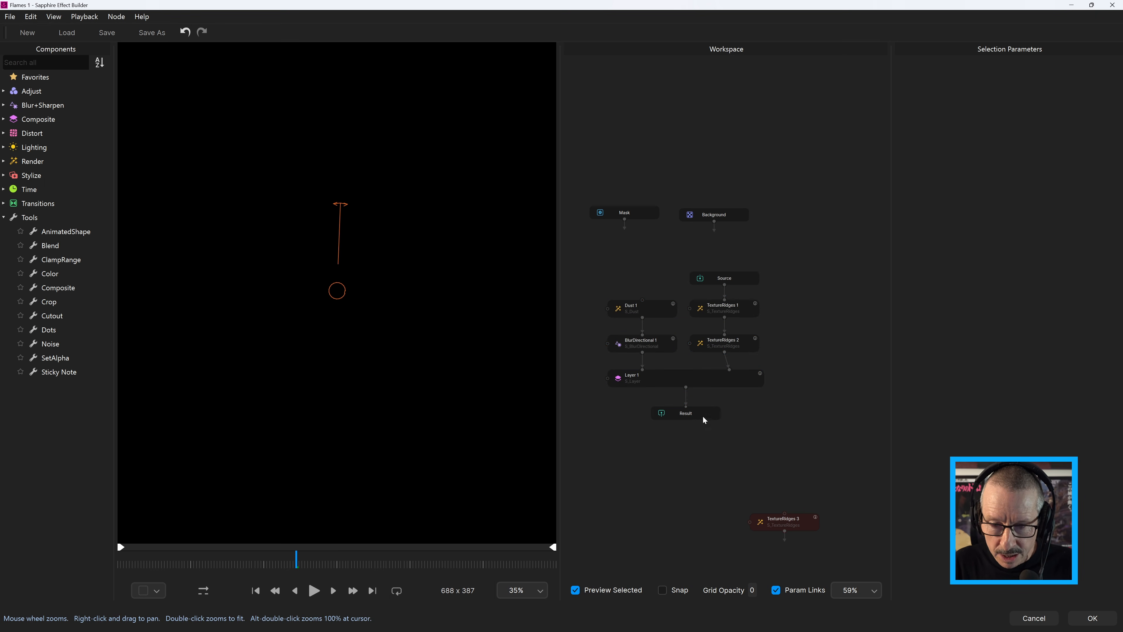
Compare the Result, TextureRidges 2 and BlurDirectional 1 previews, disable Preview Selected, and play back the combined effect
click(703, 415)
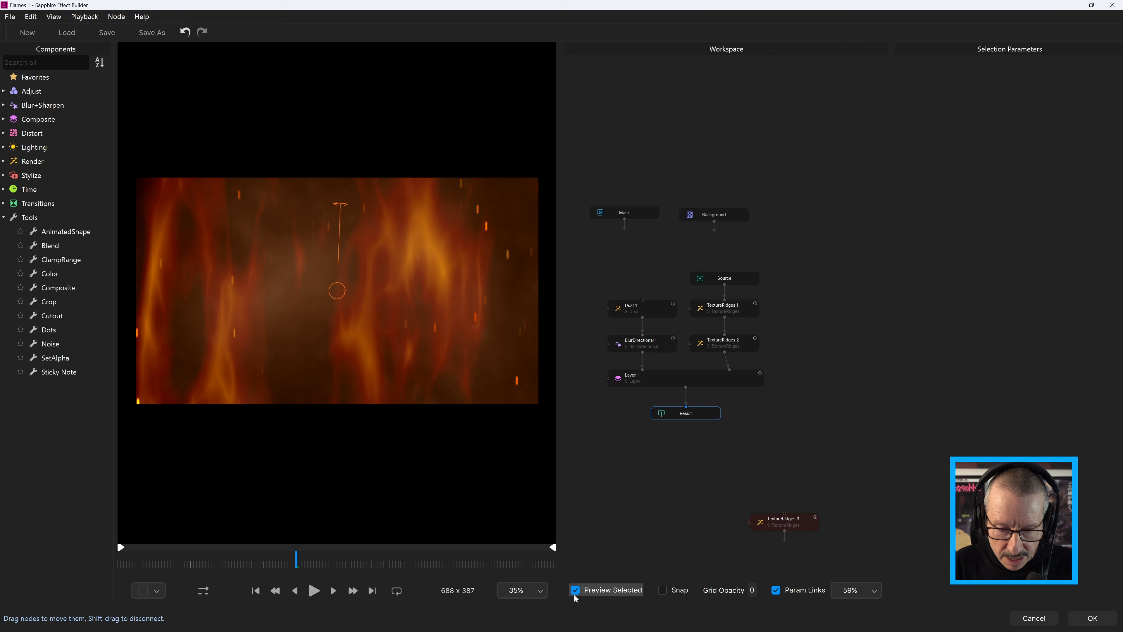
click(735, 341)
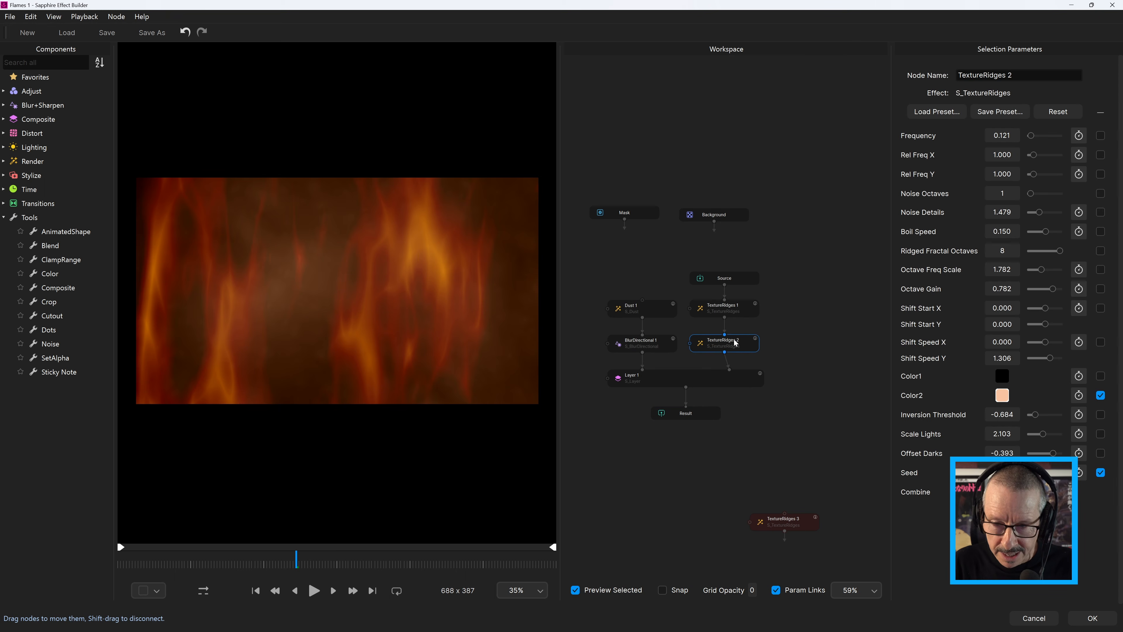
click(656, 347)
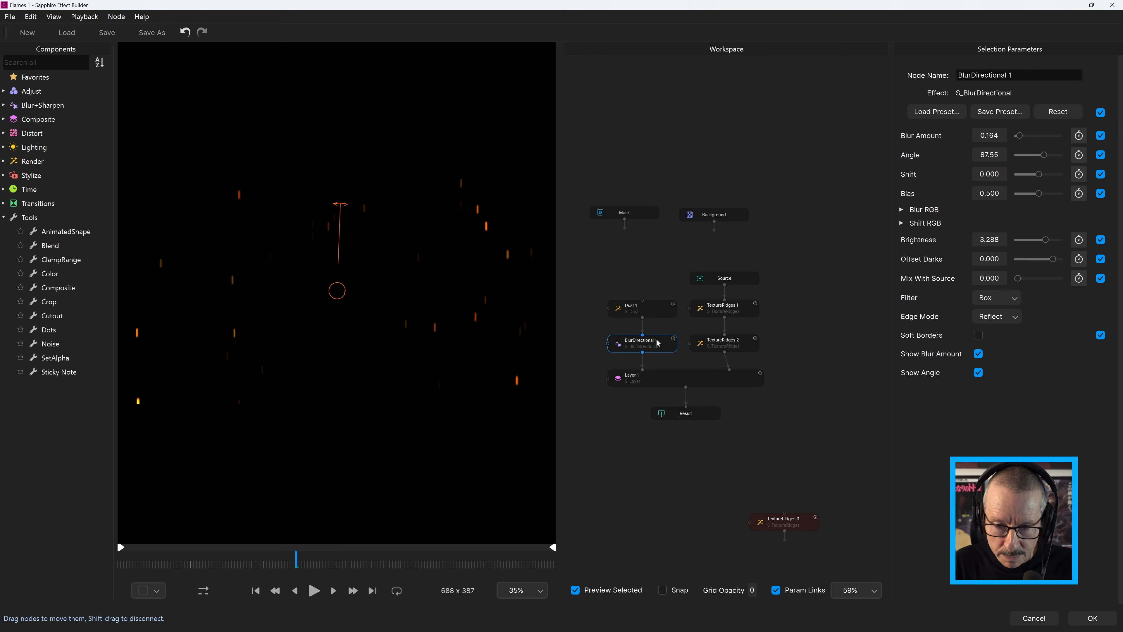
click(575, 590)
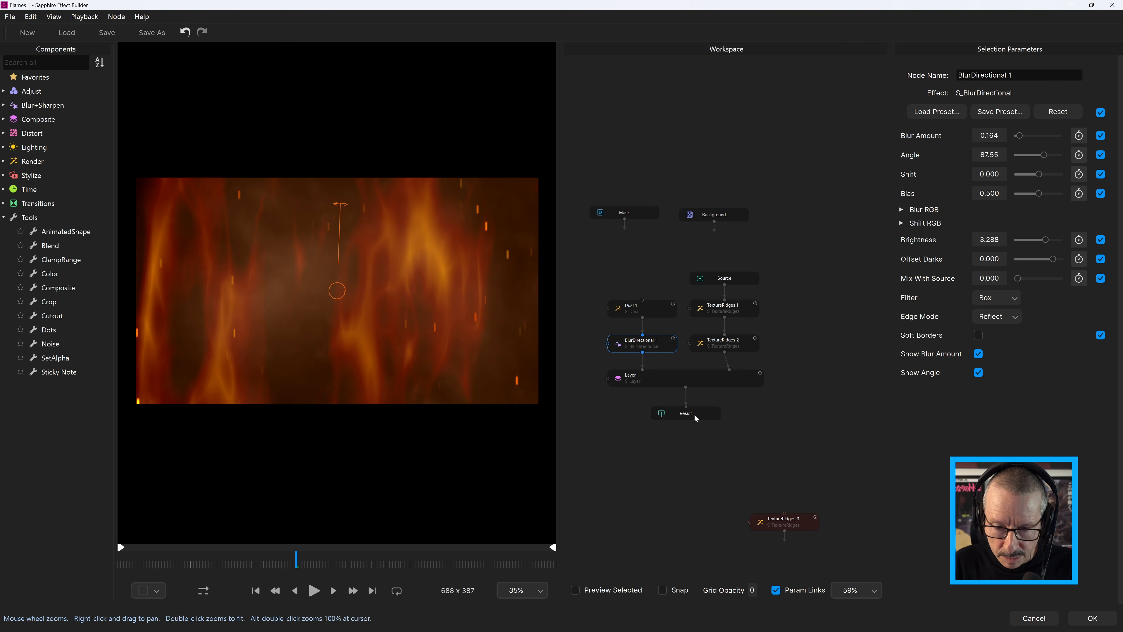
click(231, 561)
click(315, 591)
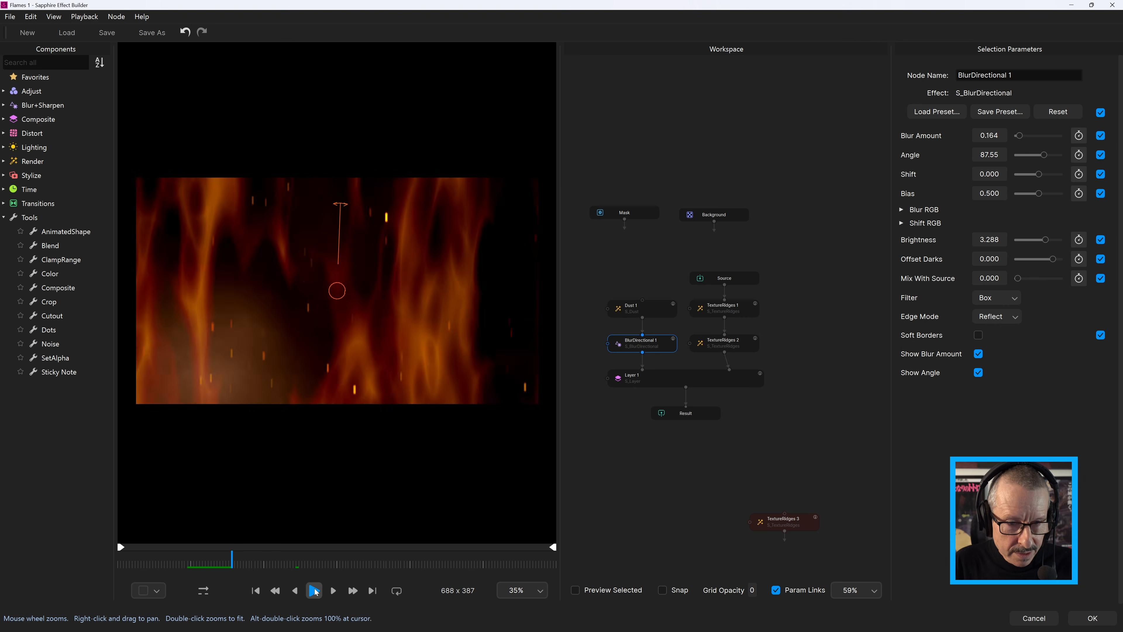
click(315, 592)
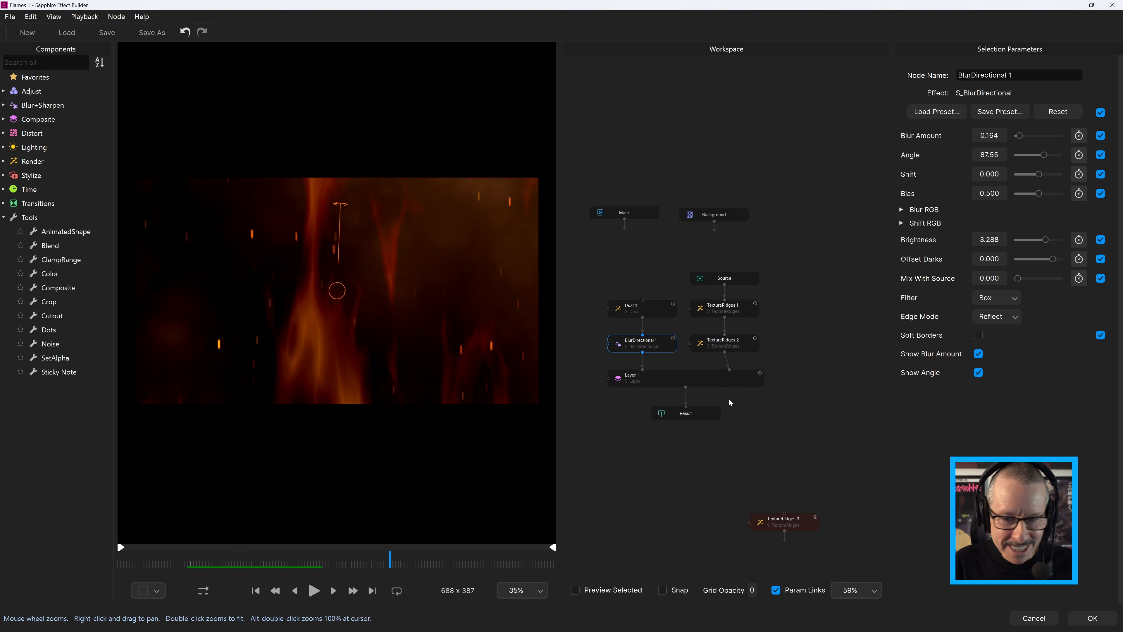
Move Result down and add an UltraGlow node between Layer 1 and Result
drag(692, 417, 691, 451)
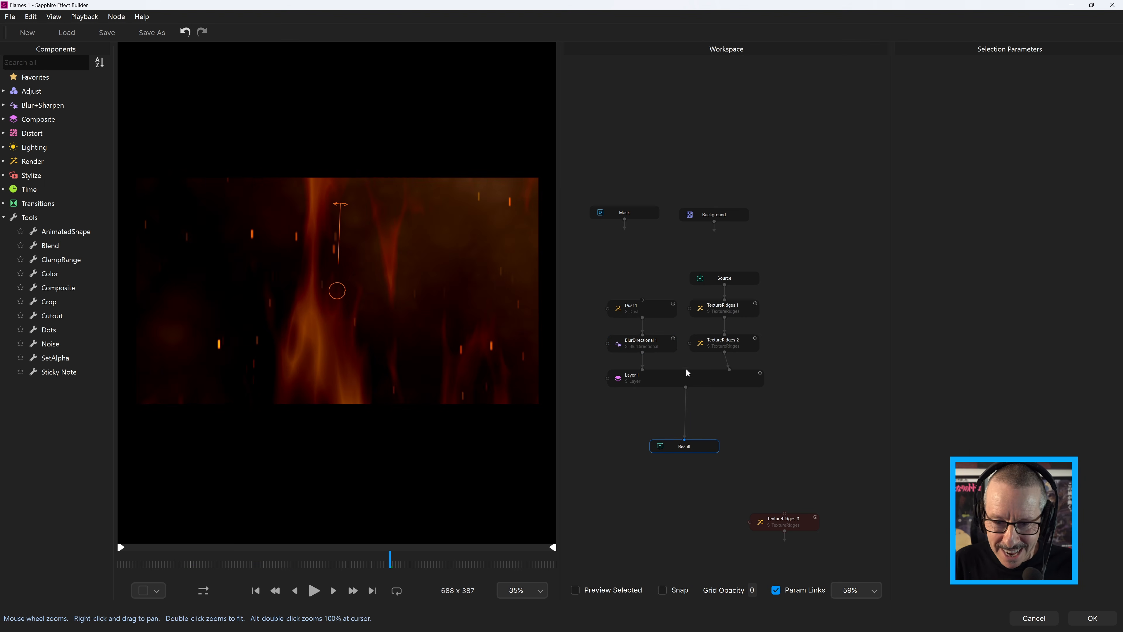
click(688, 378)
key(Tab)
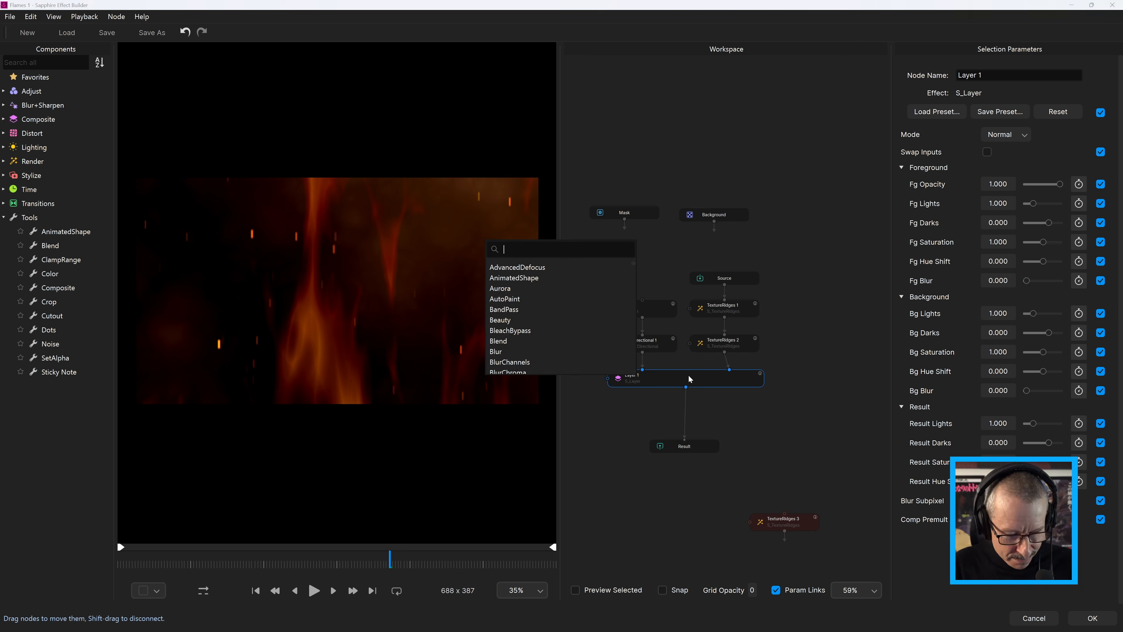
text(y)
key(BackSpace)
text(ultra)
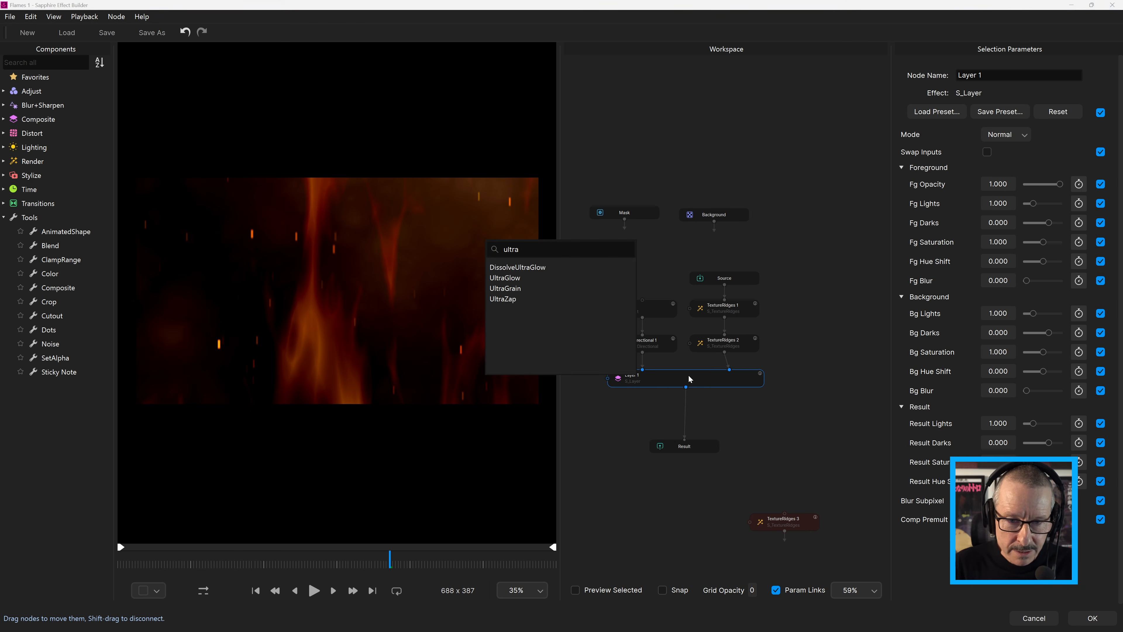
click(503, 276)
click(699, 379)
click(696, 412)
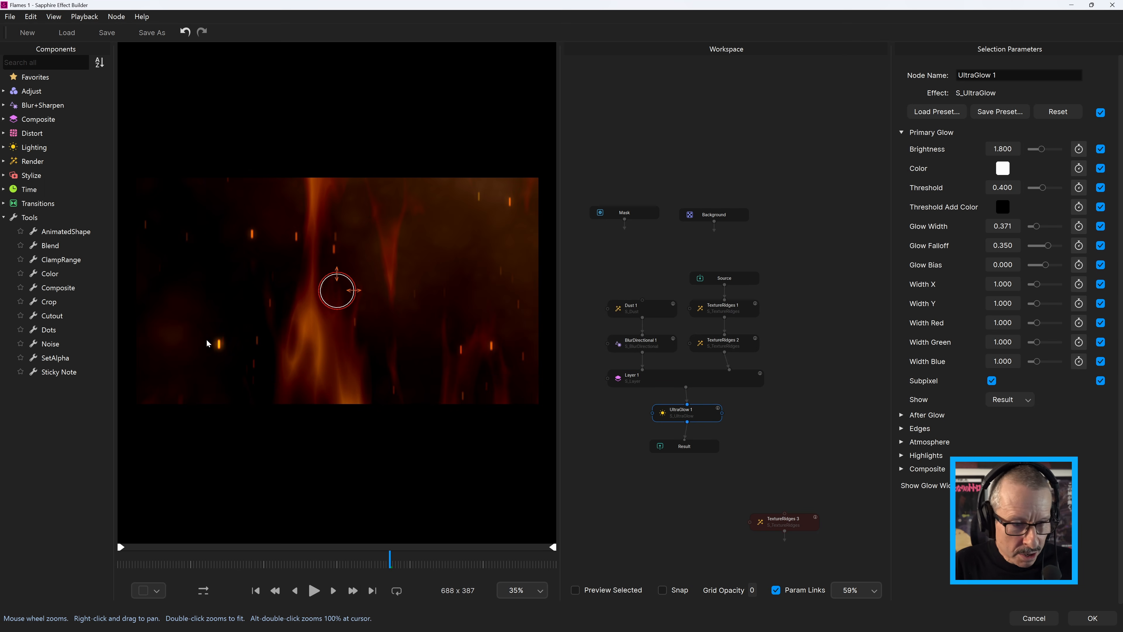
Zoom the preview to inspect the glowing embers and play back the effect from earlier frames
scroll(207, 343, up, 1)
scroll(226, 338, down, 2)
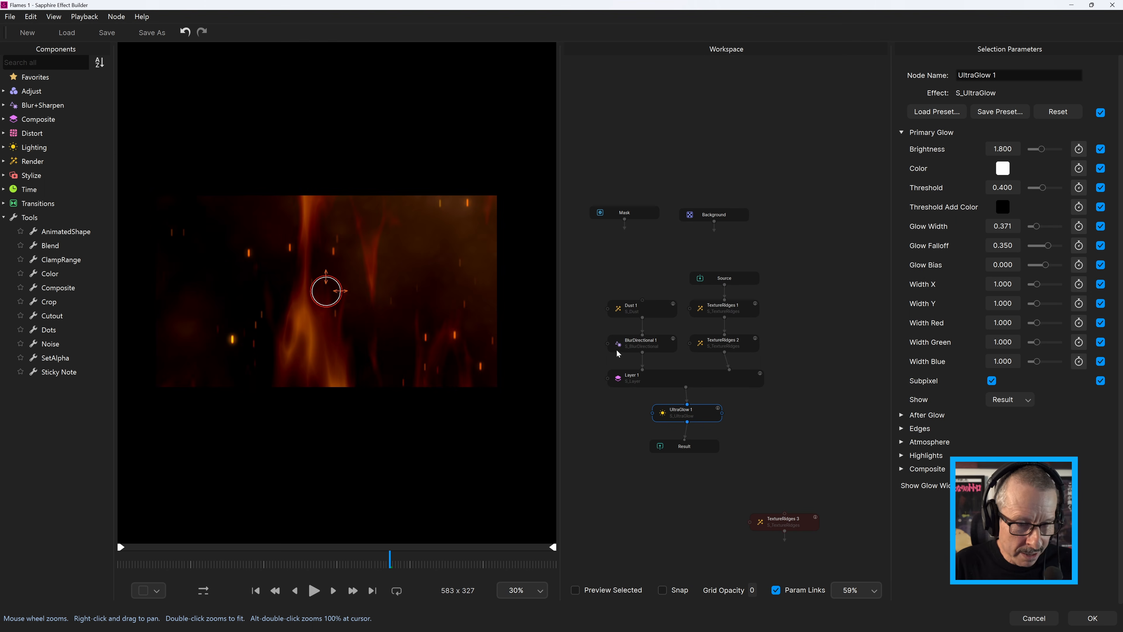
drag(234, 564, 206, 560)
click(315, 591)
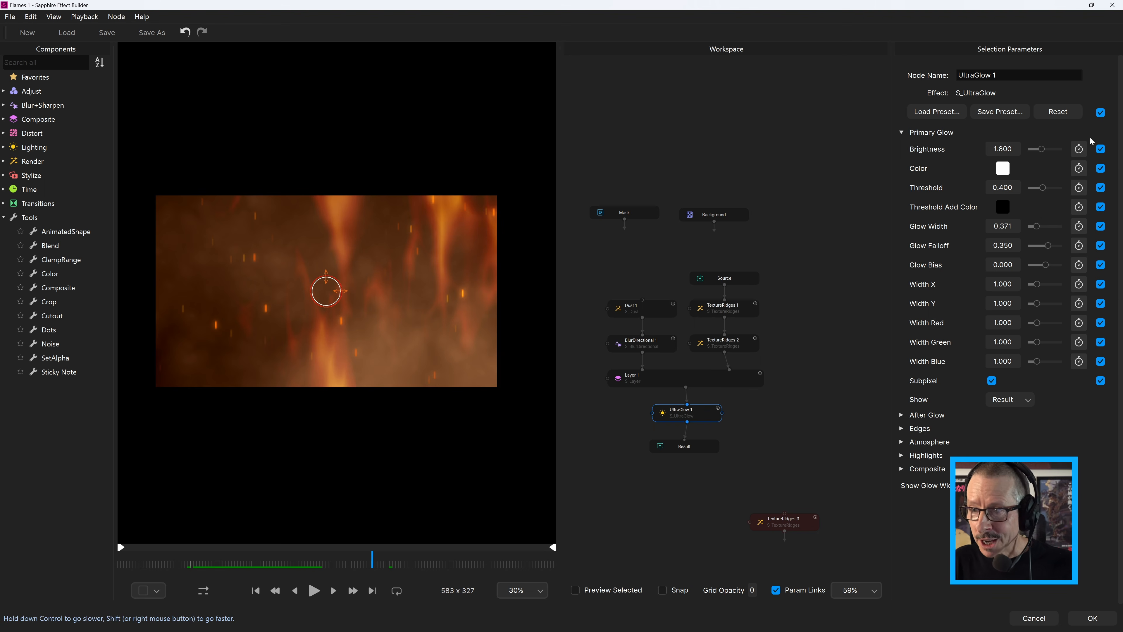
Unexpose all UltraGlow 1 parameters and delete the disconnected TextureRidges 3 node
click(1100, 112)
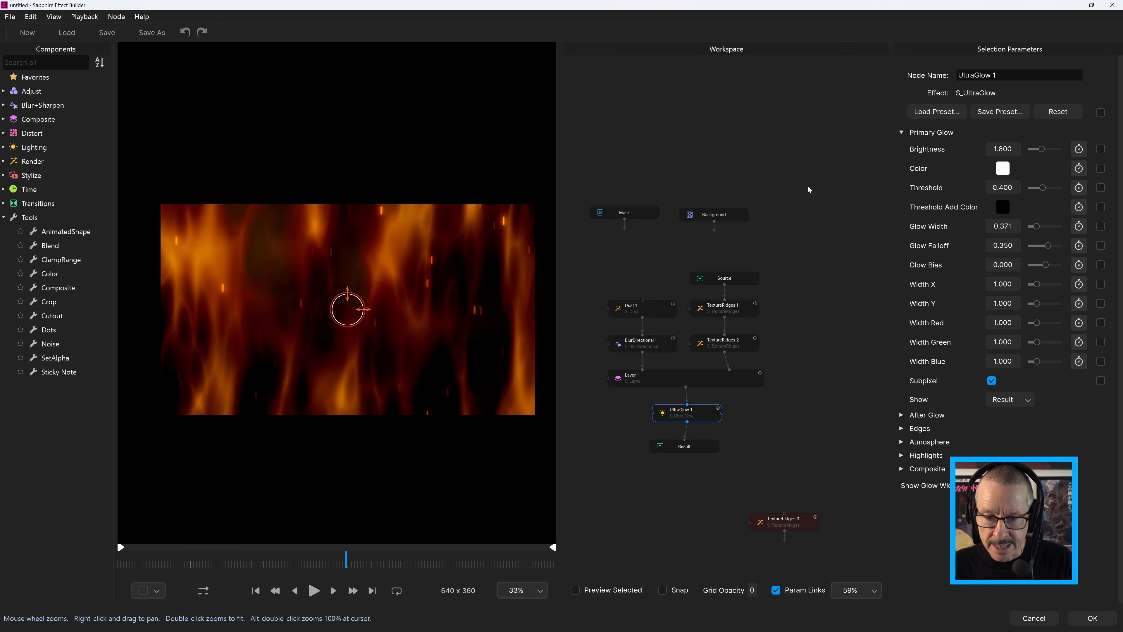
click(804, 526)
key(Delete)
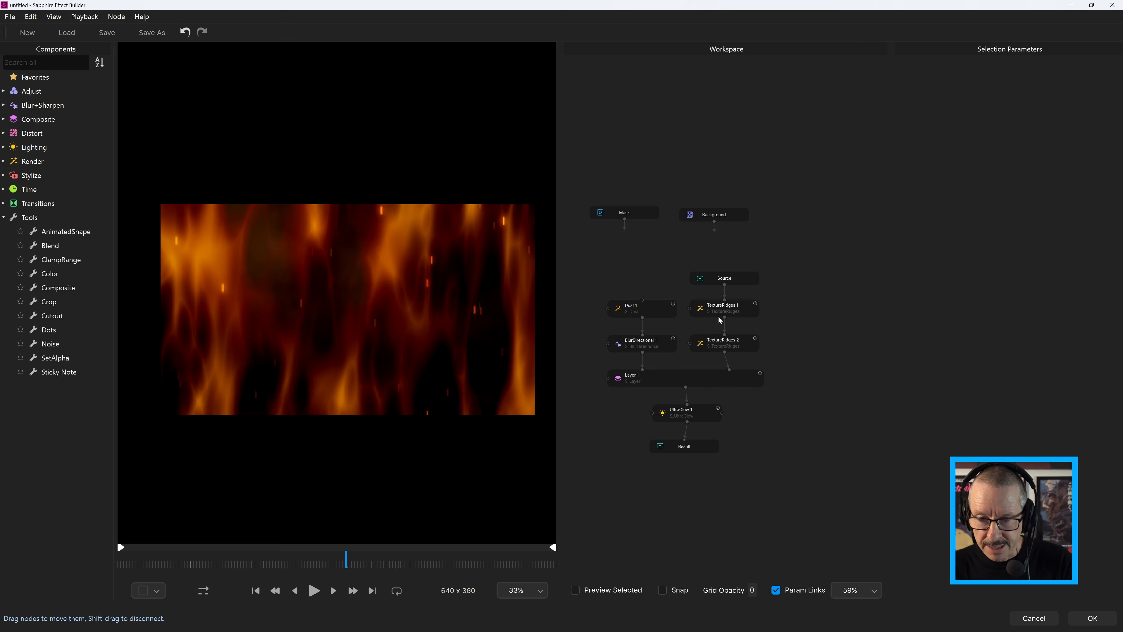
Check the exposed parameters of both TextureRidges nodes and Dust 1, and expose only Blur Amount on BlurDirectional 1
click(729, 312)
click(736, 346)
click(655, 309)
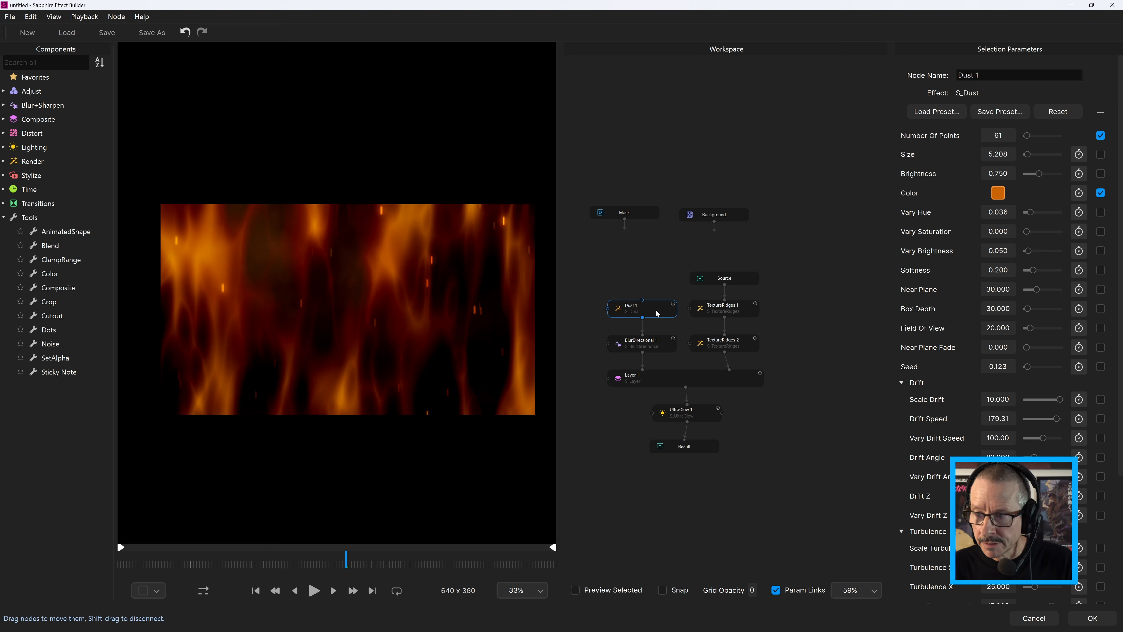
click(661, 346)
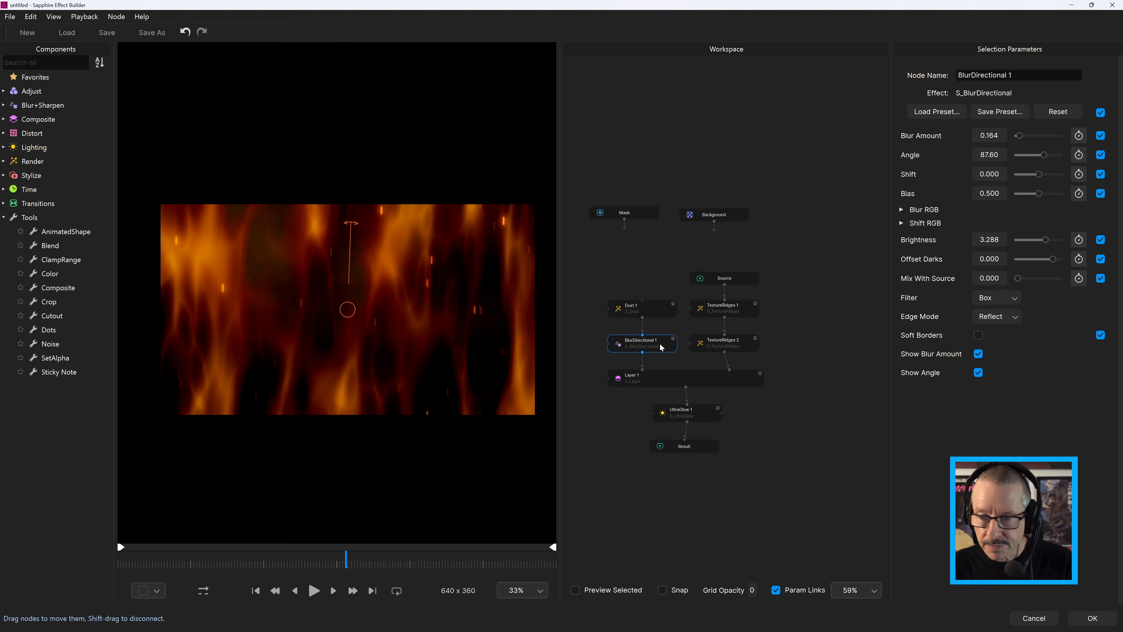
click(1100, 113)
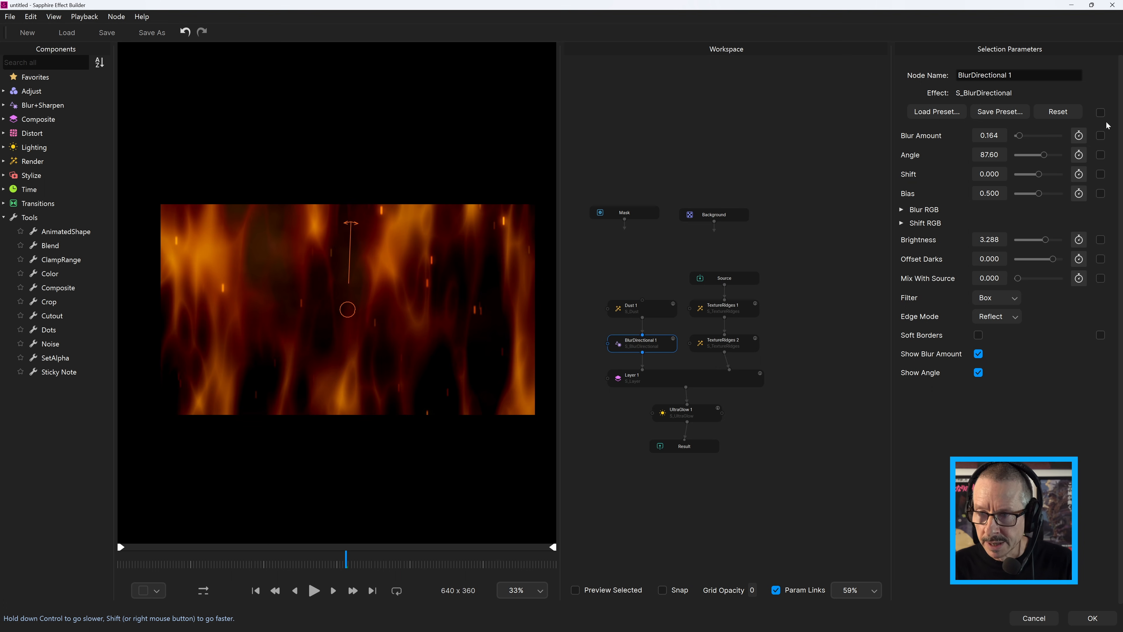
click(1100, 135)
Unexpose all Layer 1 parameters, and expose only the primary glow's Brightness and Threshold on UltraGlow 1
click(685, 373)
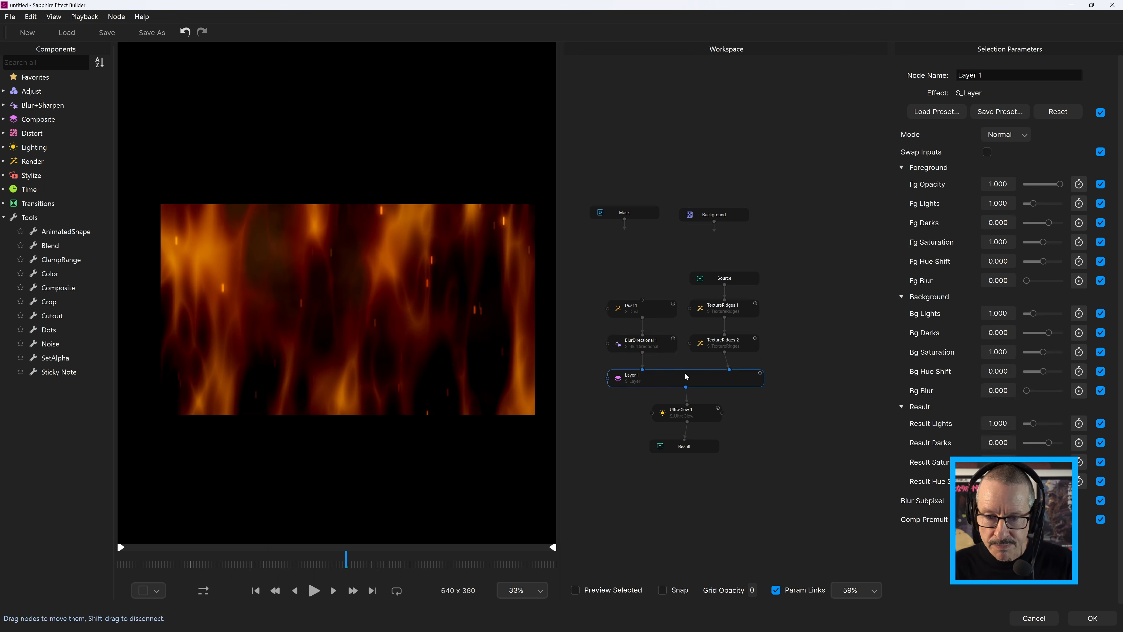
click(1101, 112)
click(700, 417)
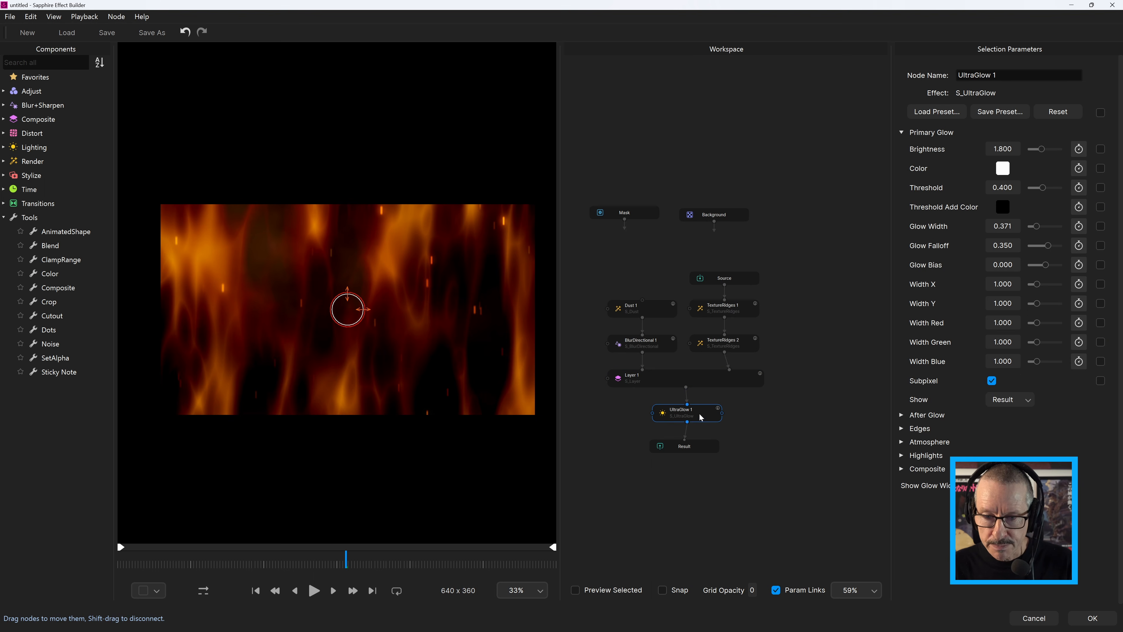
click(1100, 149)
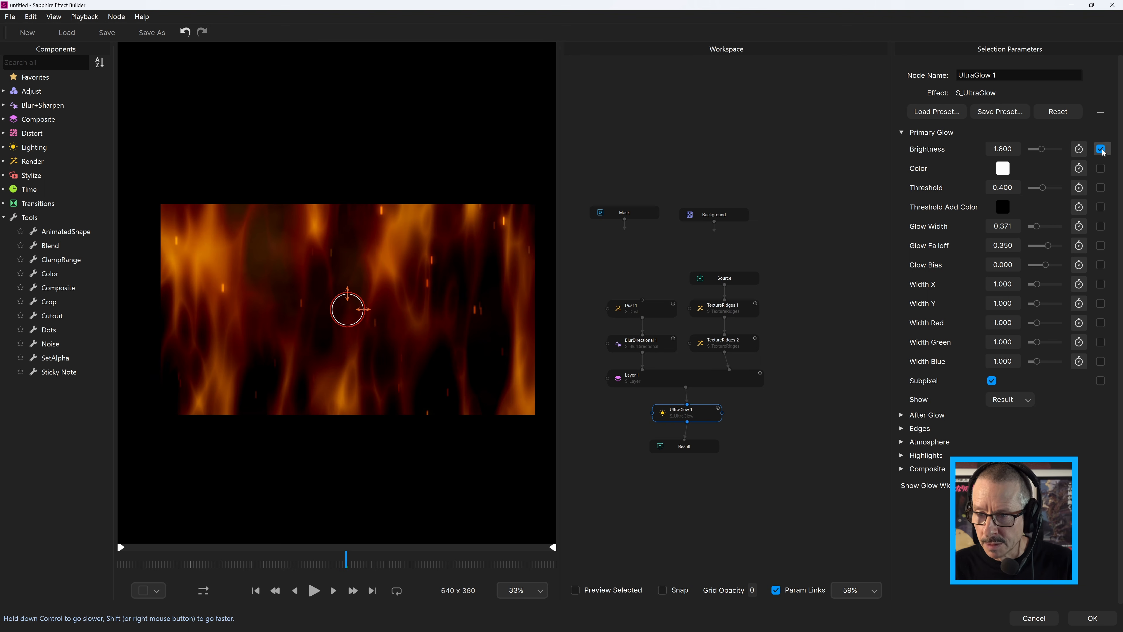
click(1100, 187)
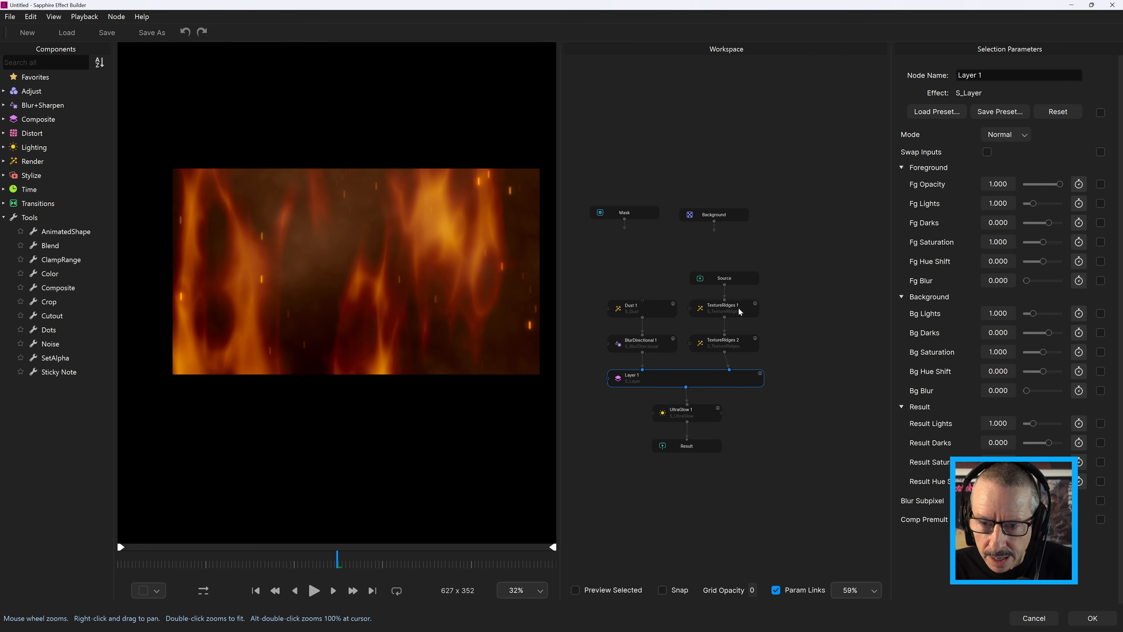
Turn on previewing of the selected node and rename the TextureRidges 1 node as Flames
click(739, 312)
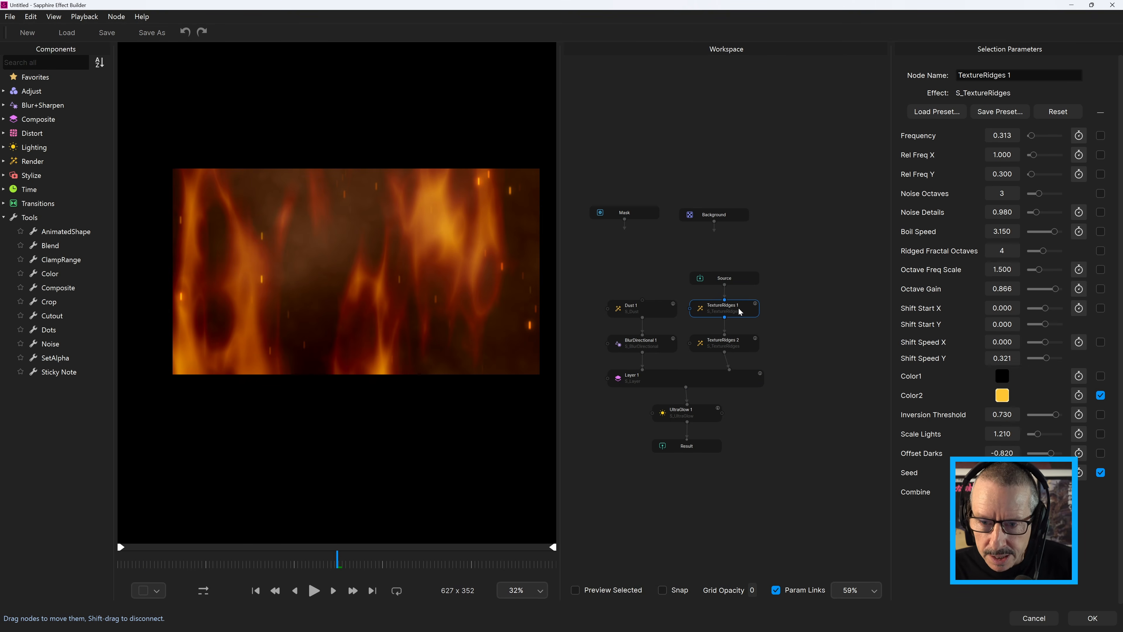
click(576, 590)
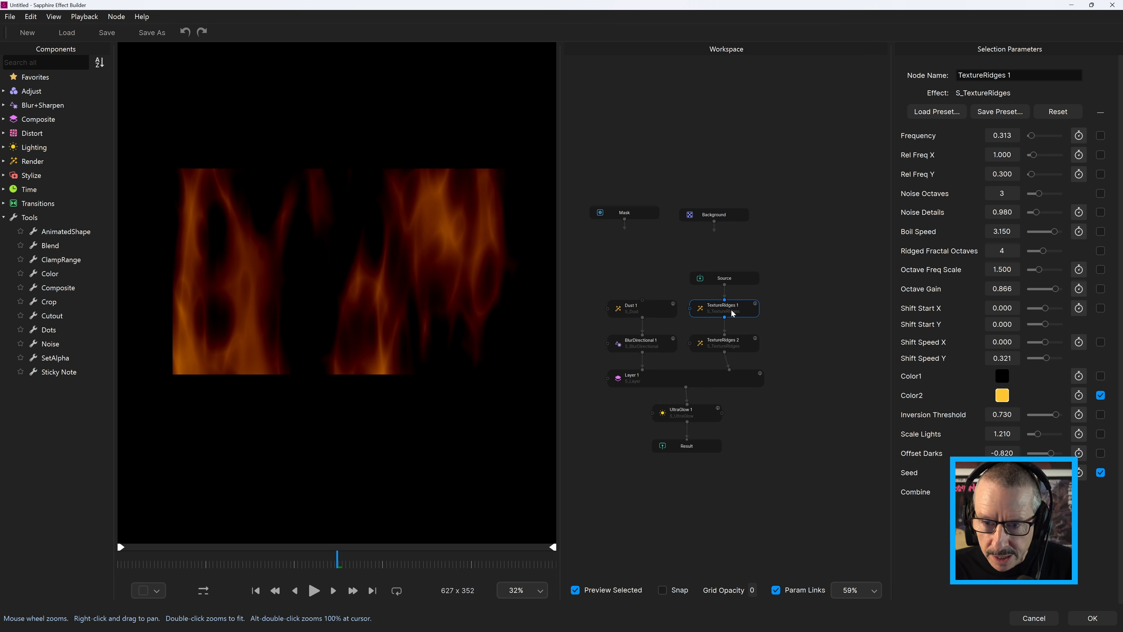
drag(1013, 76, 917, 78)
text(Flames)
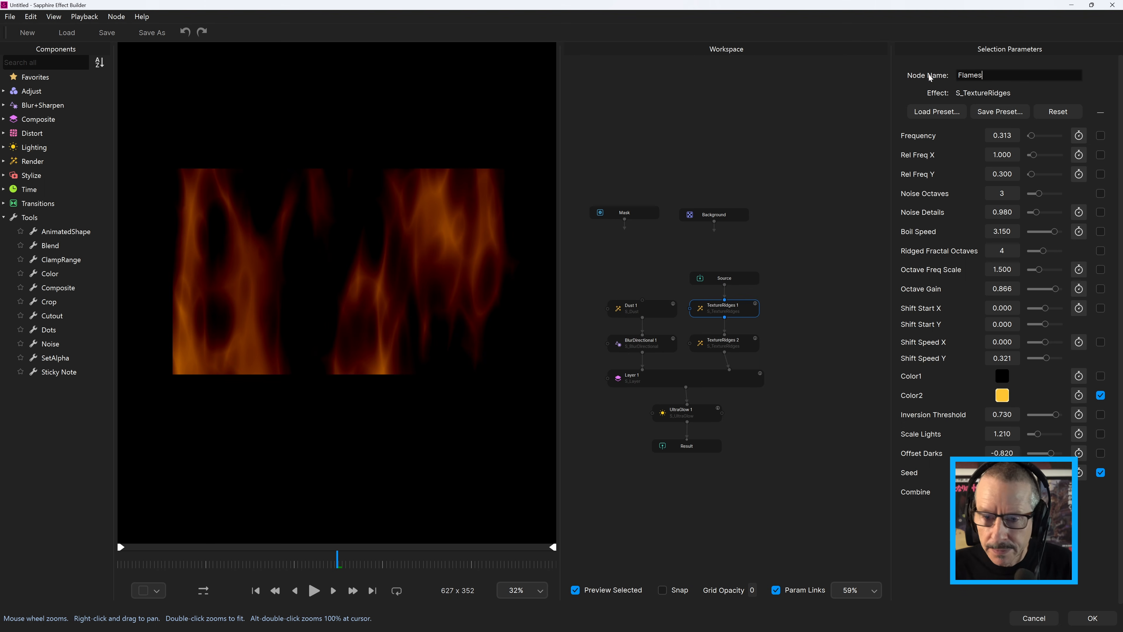
Rename the TextureRidges 2 node as Smoke and the Dust 1 node as Embers
click(748, 345)
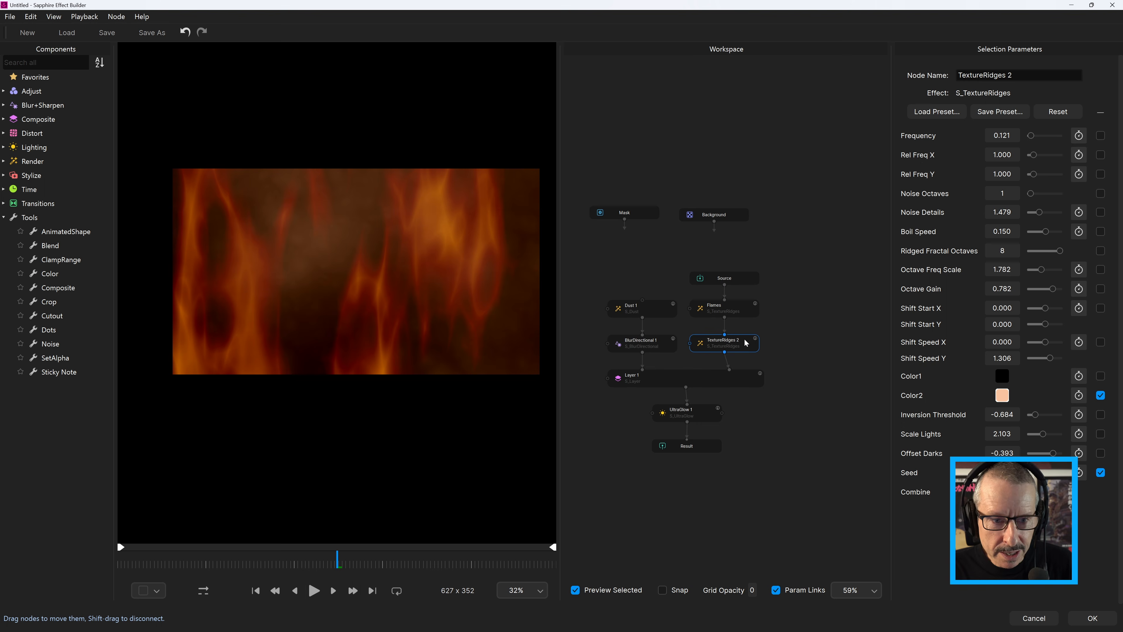
drag(1013, 75, 956, 76)
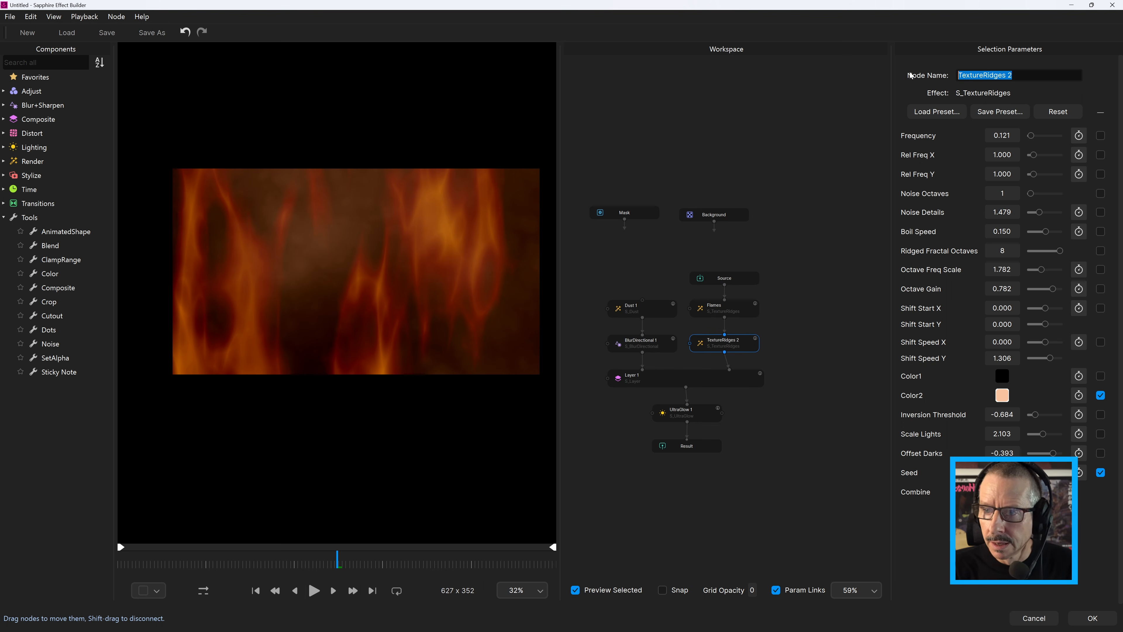
text(Smoke)
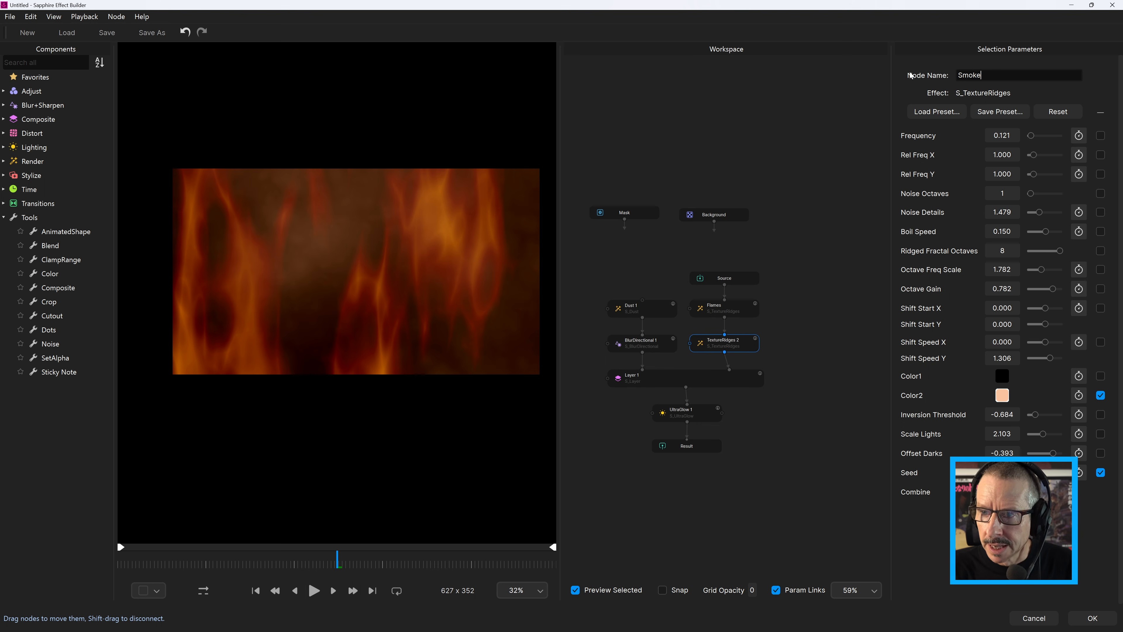
click(651, 313)
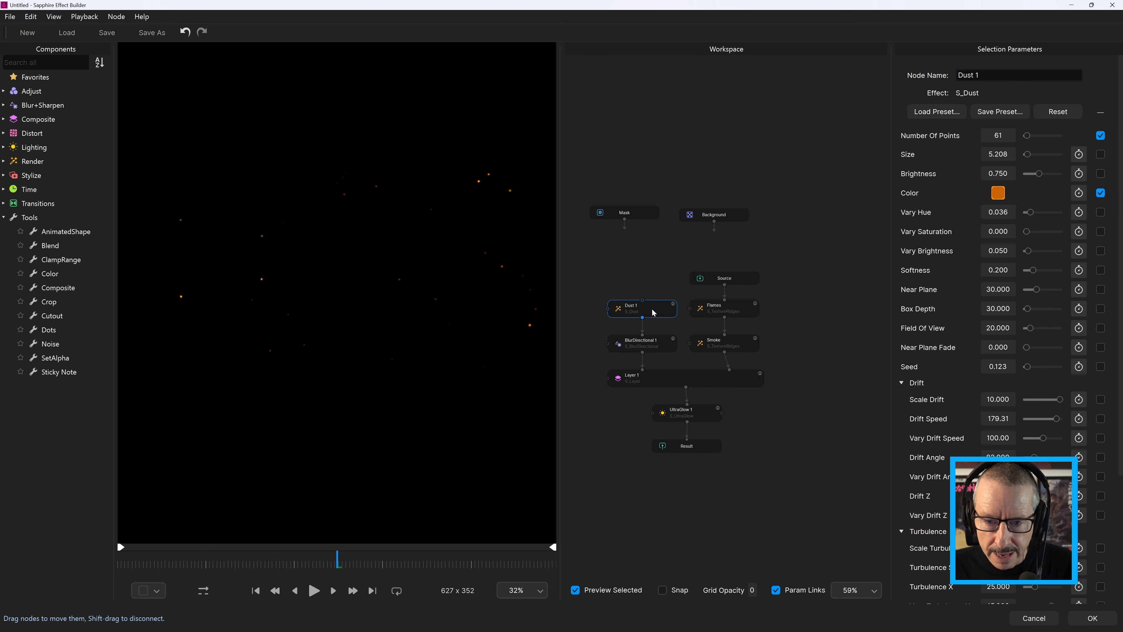
drag(990, 76, 956, 75)
text(Embers)
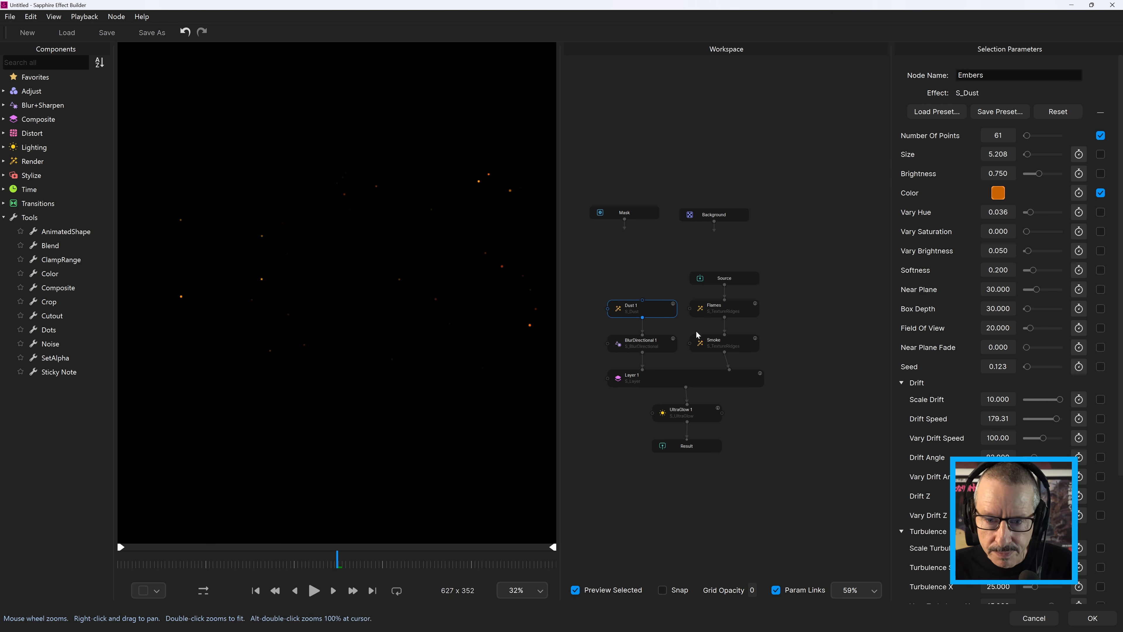
Rename the BlurDirectional 1 node as MotionBlur
click(650, 347)
drag(1017, 75, 896, 70)
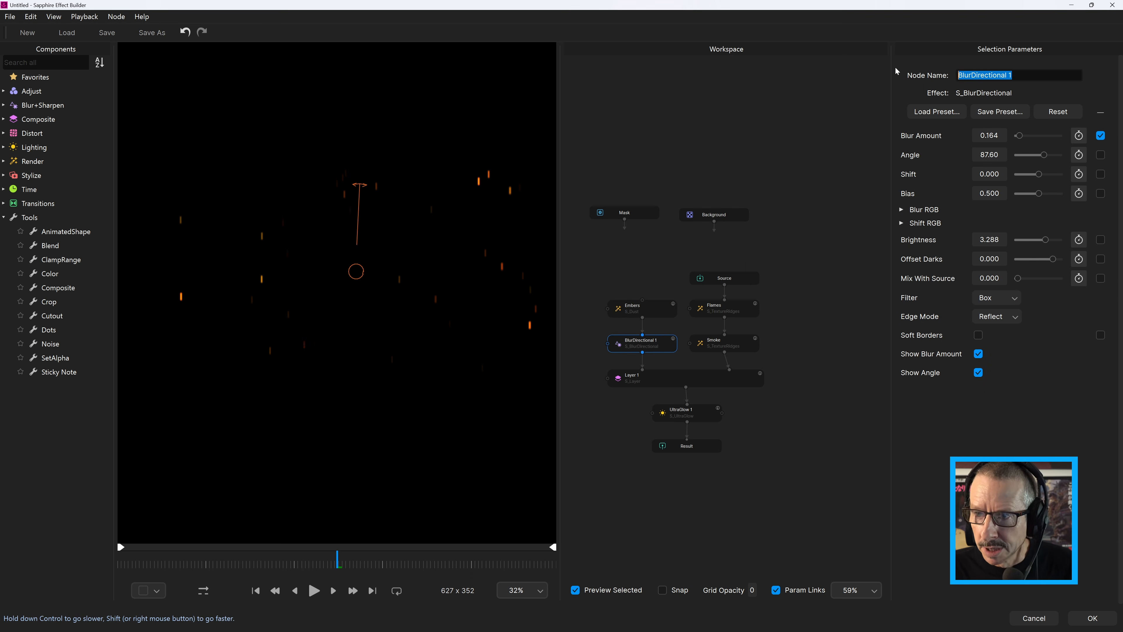
text(MotionBlur)
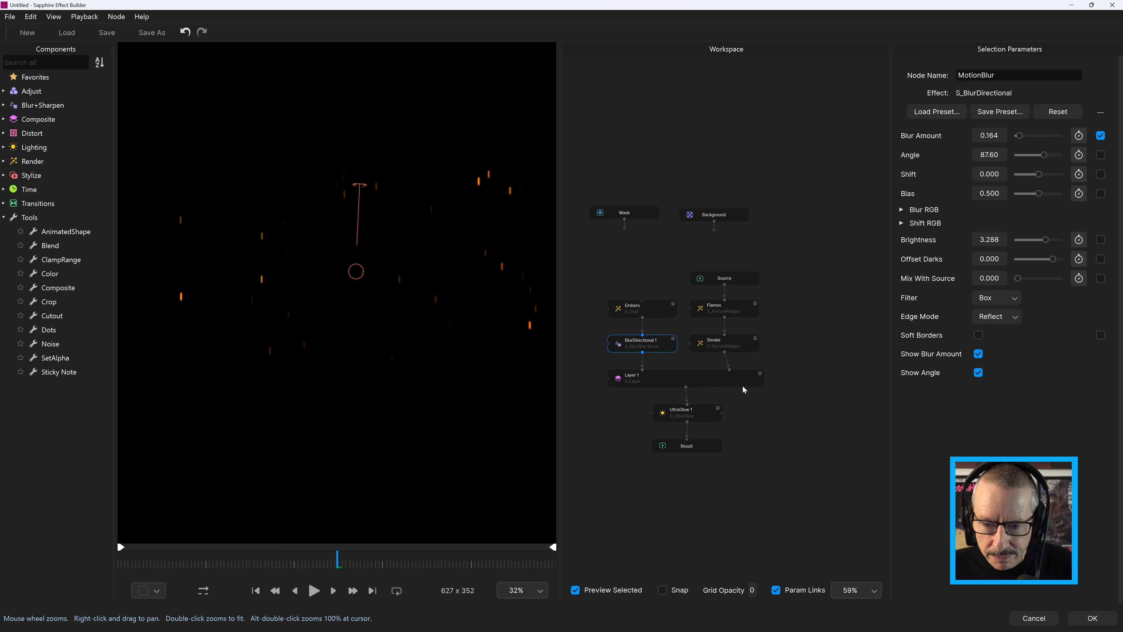
Check the Layer 1 and UltraGlow 1 nodes, then save the S_Effect and apply it to return to DaVinci Resolve
click(700, 378)
click(698, 415)
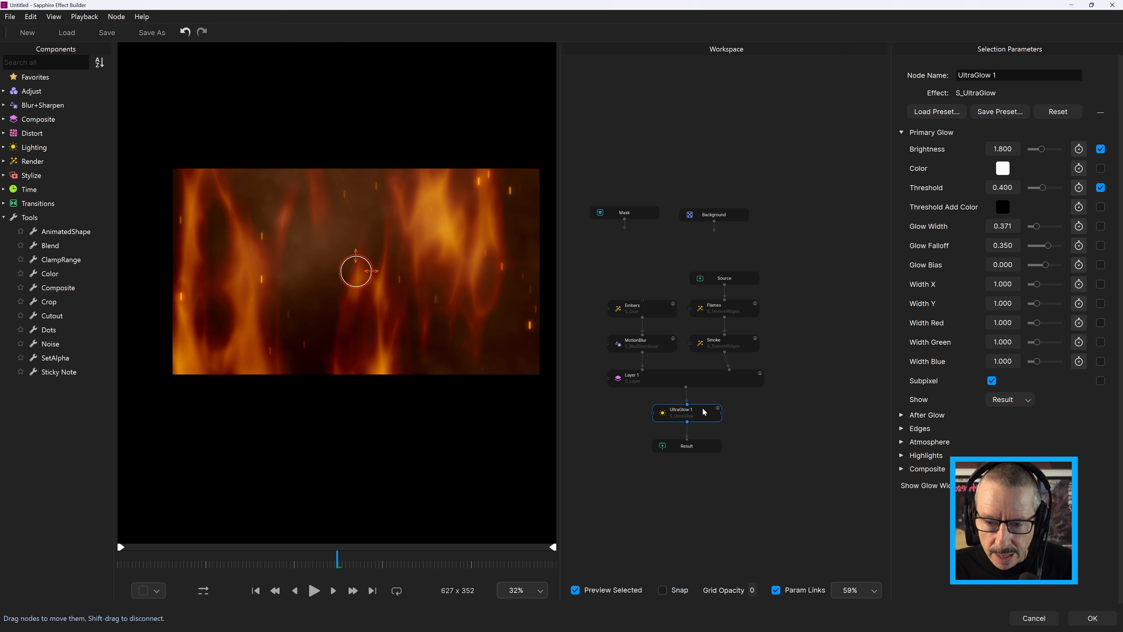
click(14, 17)
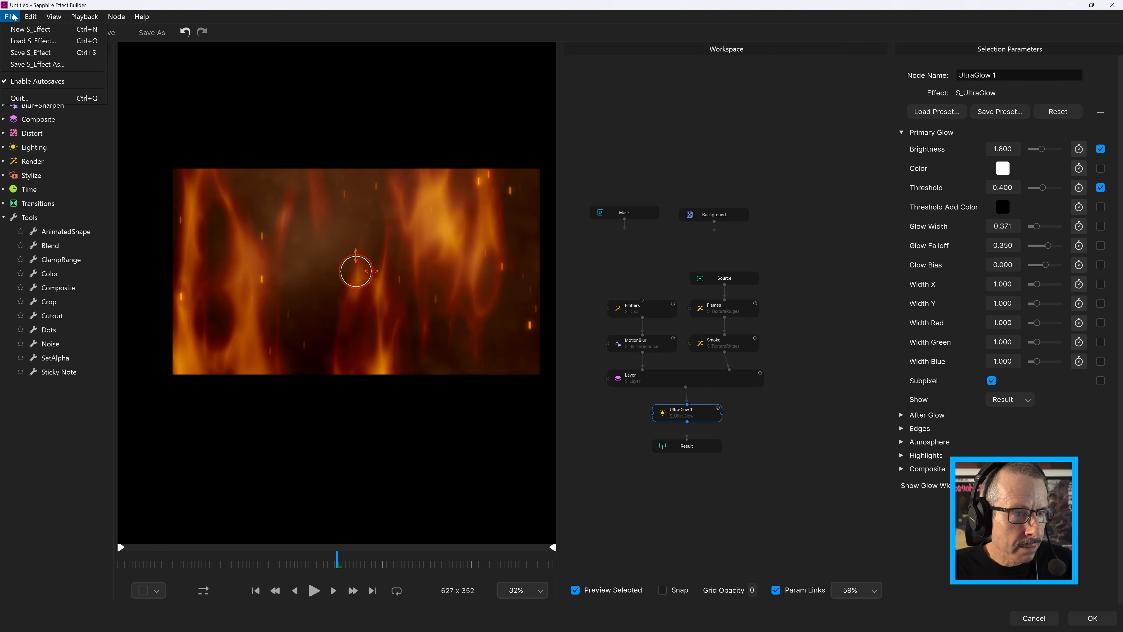
click(29, 53)
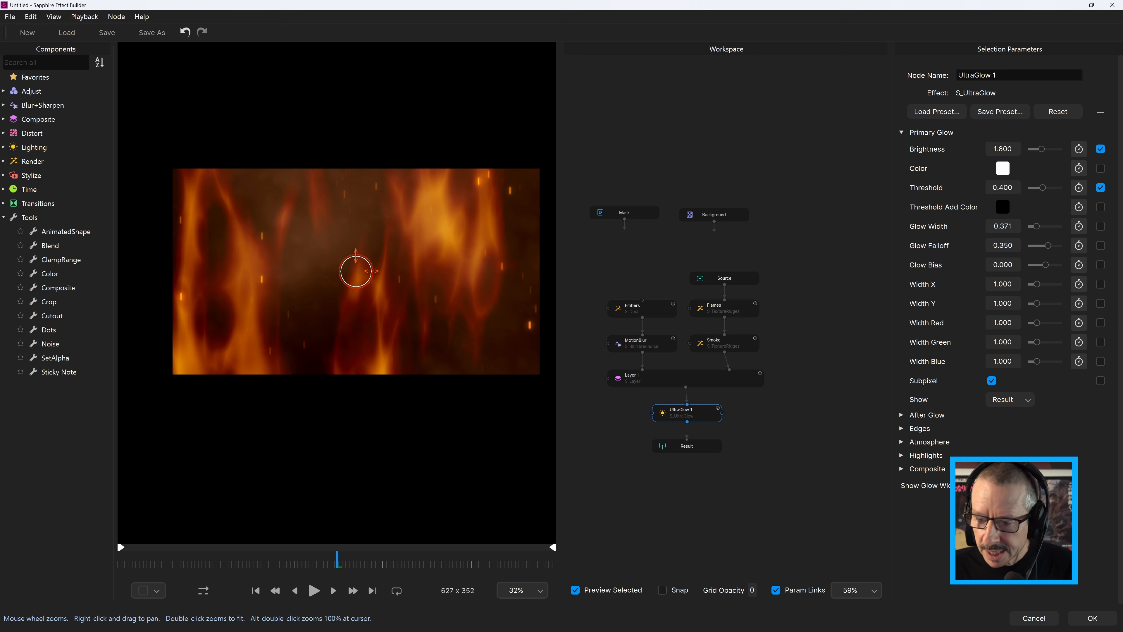
click(1091, 615)
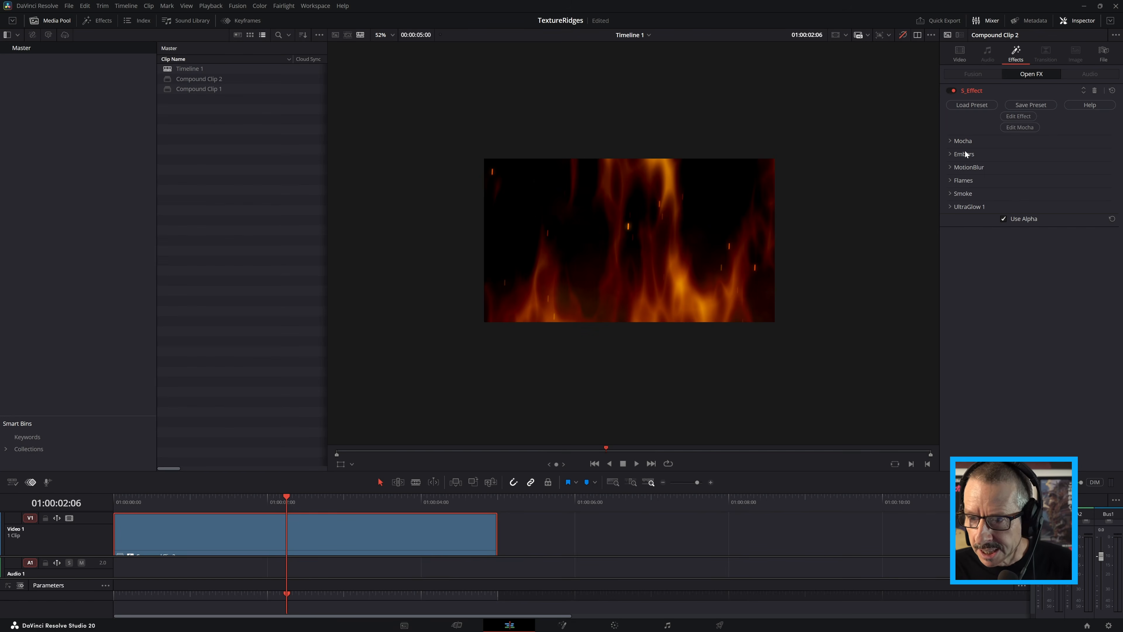
Expand the Embers, MotionBlur, Flames, Smoke and UltraGlow 1 parameter groups of the S_Effect to review their exposed controls
click(950, 153)
click(950, 190)
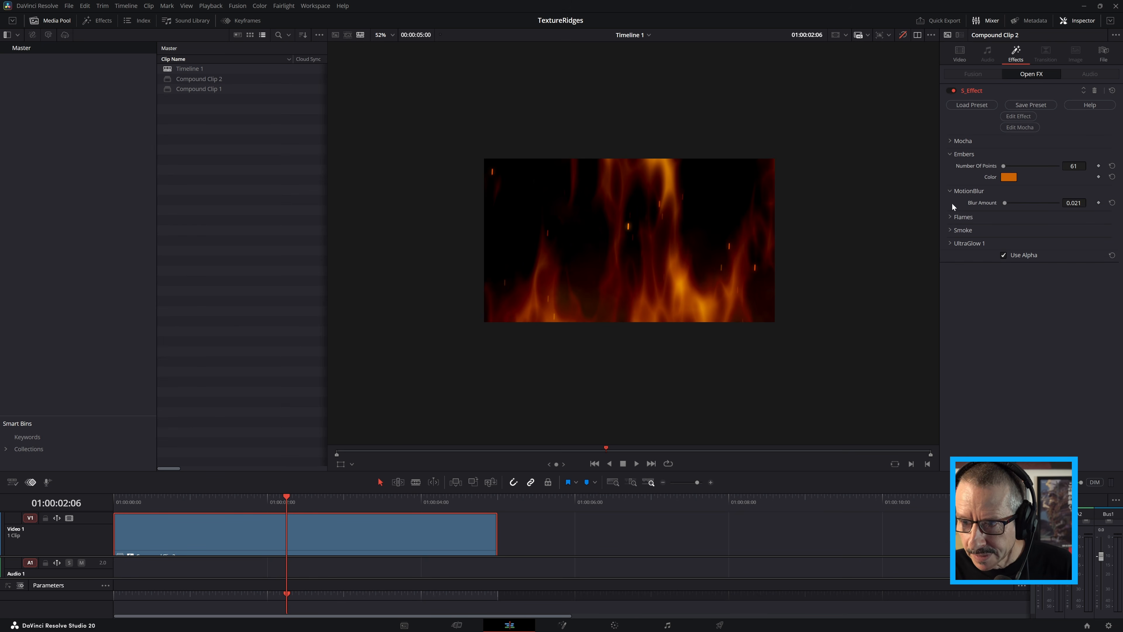
click(950, 217)
click(950, 253)
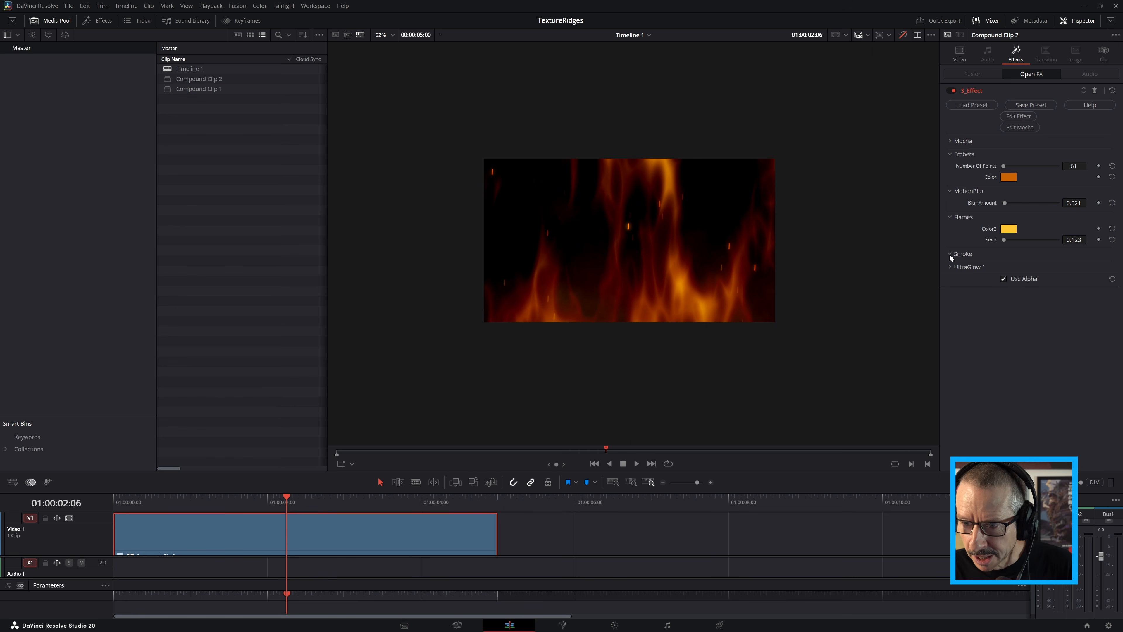
click(949, 290)
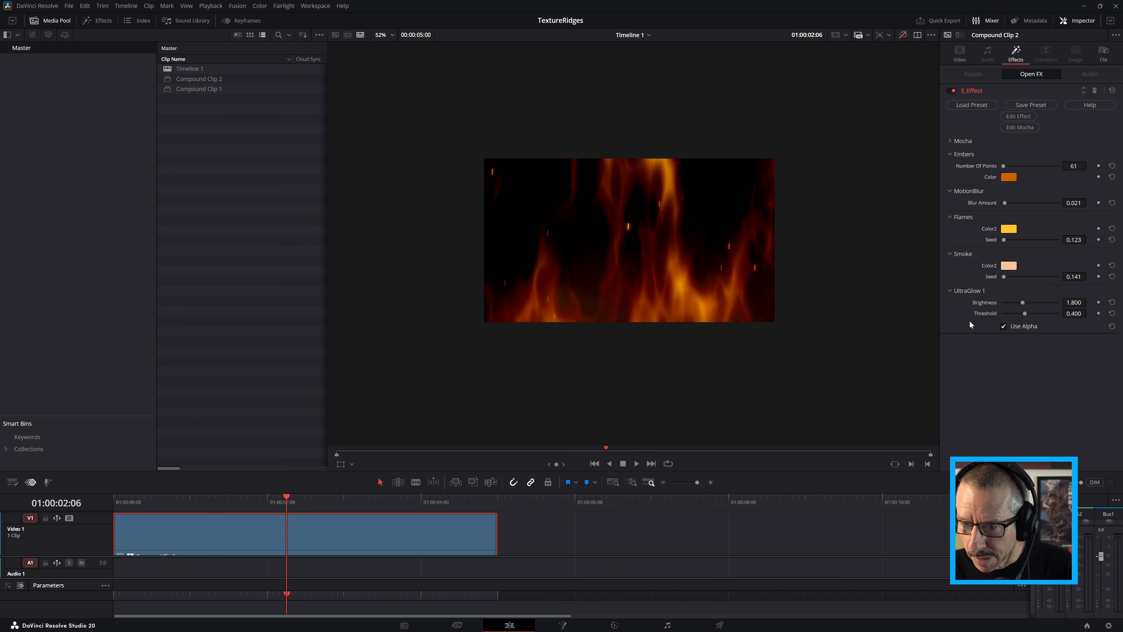